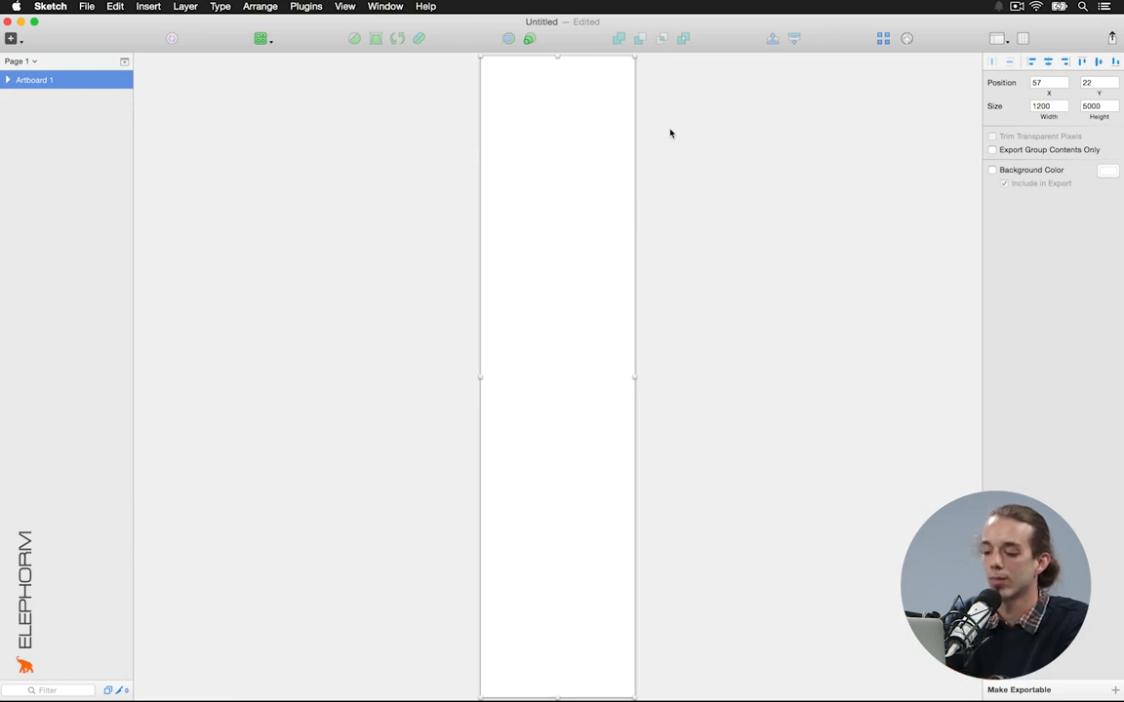
# Zoom to 100% with Cmd+0, scroll to the top of Artboard 1 and deselect it
pyautogui.press('super+0')
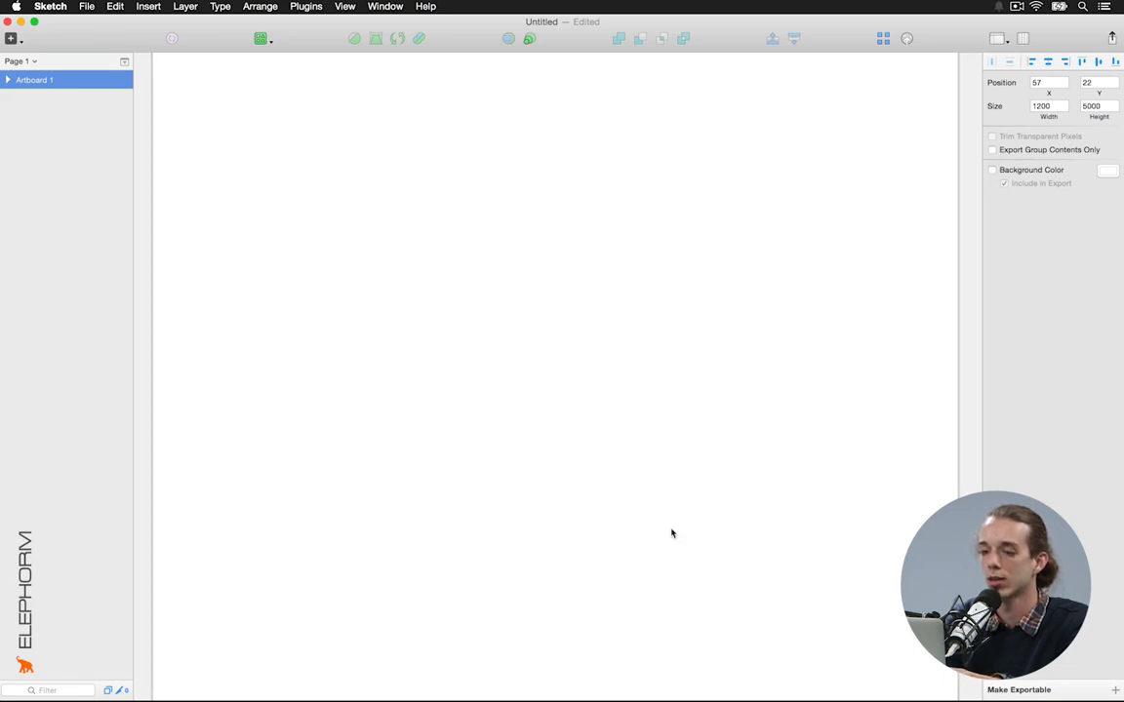
pyautogui.scroll(3, 671, 534)
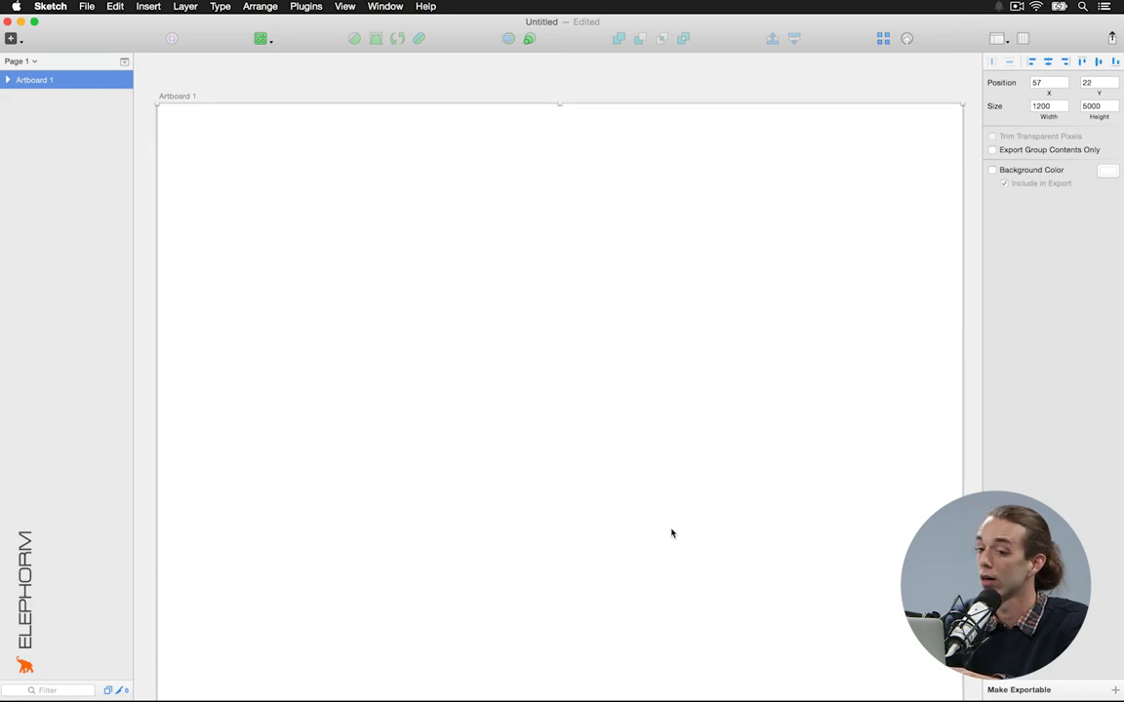
pyautogui.click(801, 66)
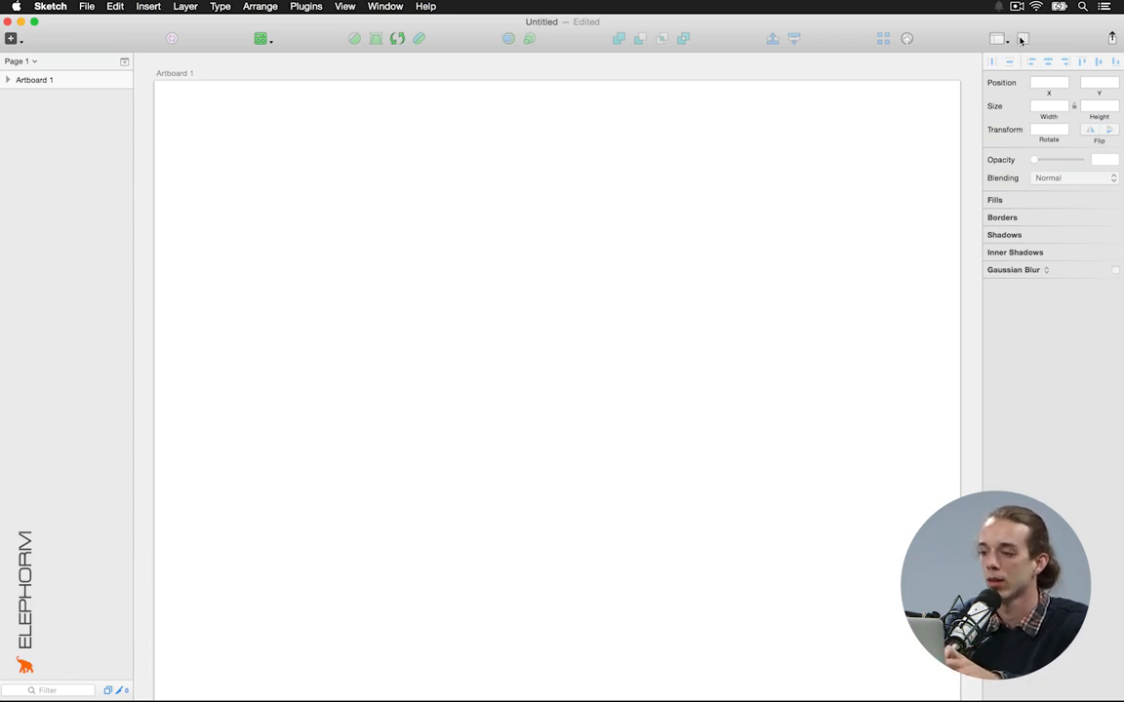
pyautogui.click(1005, 41)
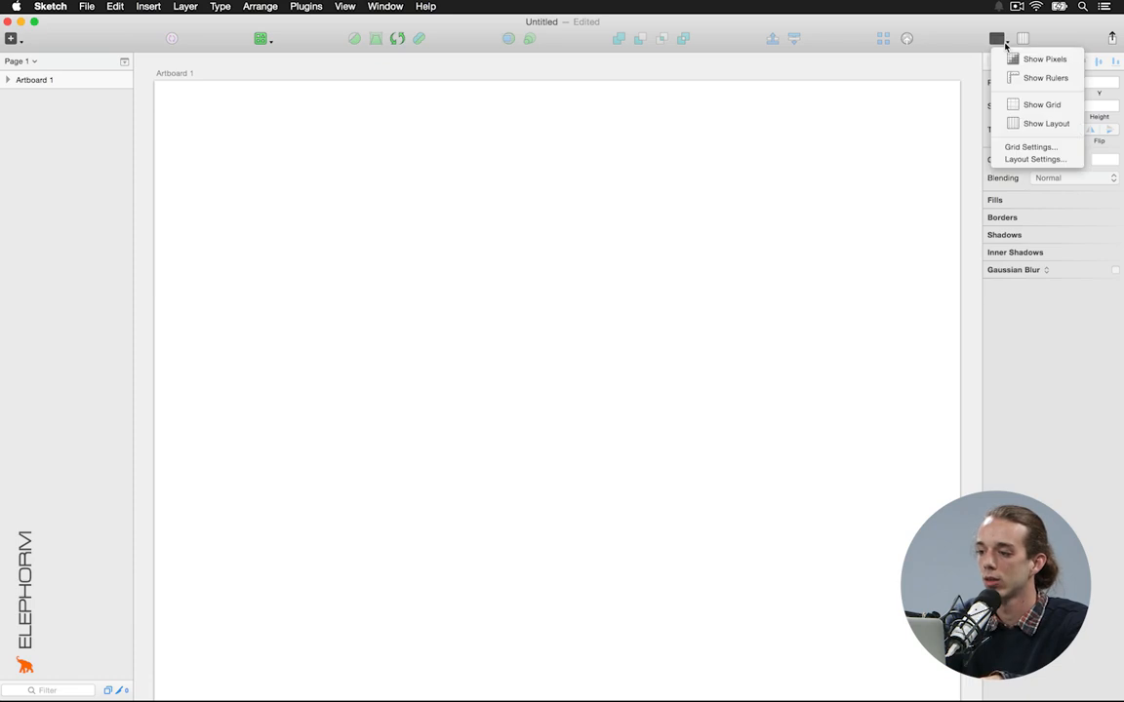
# Apply a centred 1024px-wide layout grid with 20px gutters and save it as default
pyautogui.click(1030, 160)
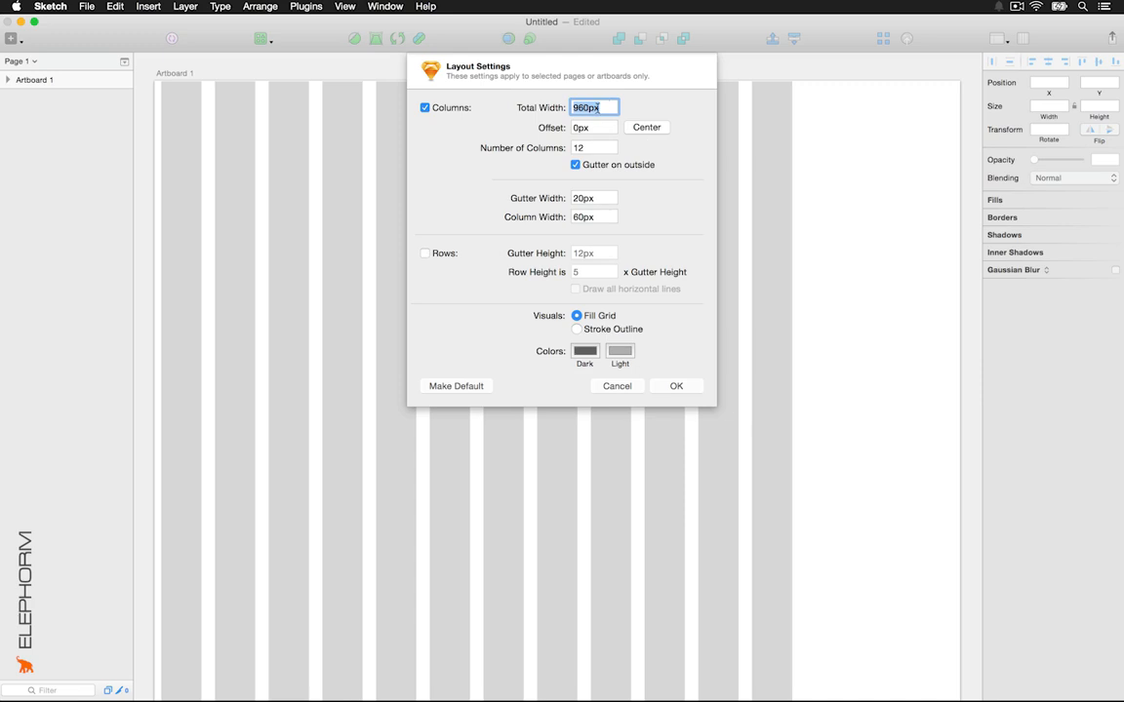
pyautogui.write('1024px')
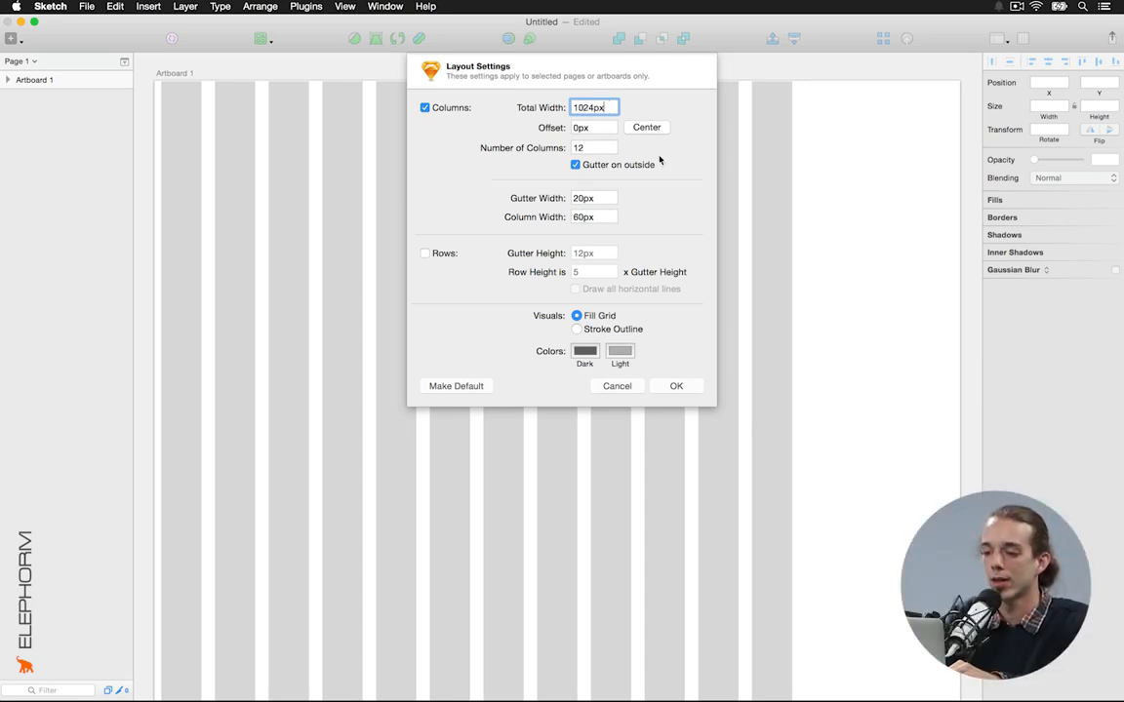
pyautogui.press('Tab')
pyautogui.press('Tab')
pyautogui.press('Tab')
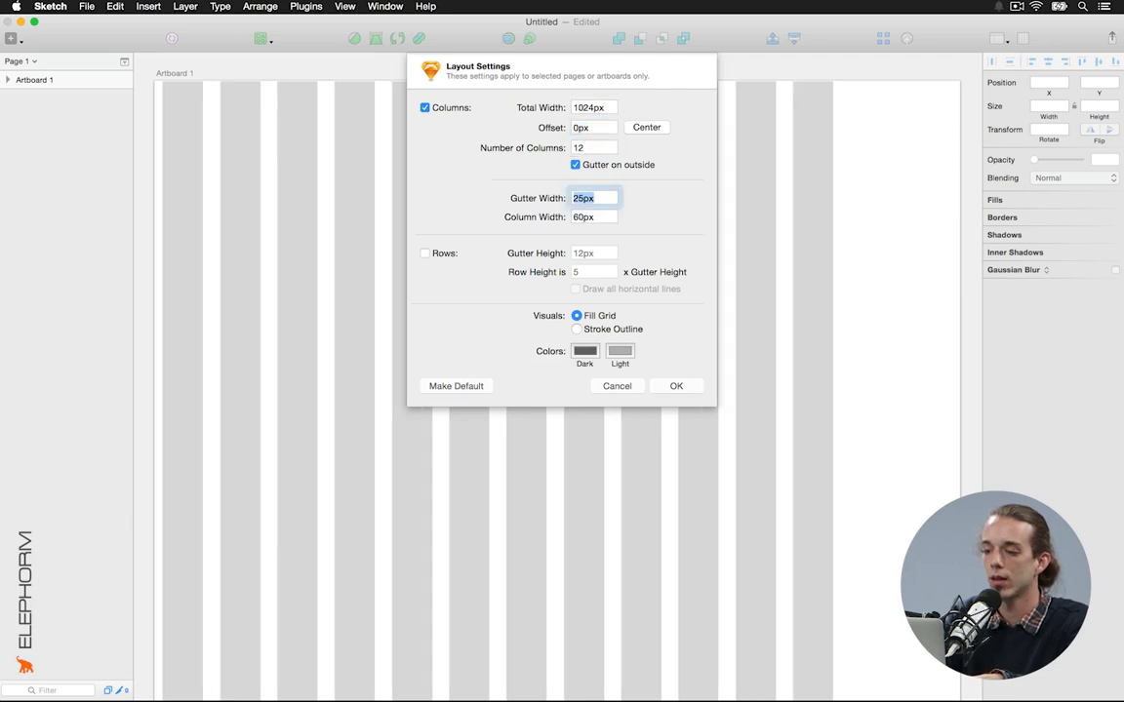
pyautogui.write('20')
pyautogui.press('Tab')
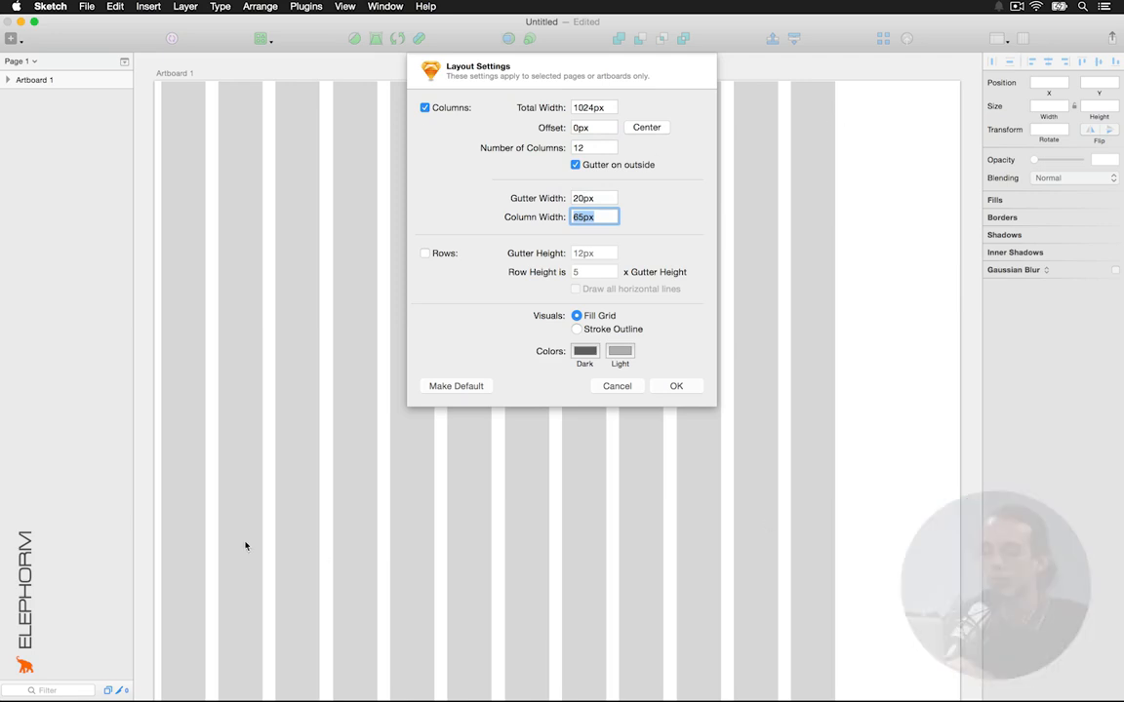
pyautogui.click(649, 129)
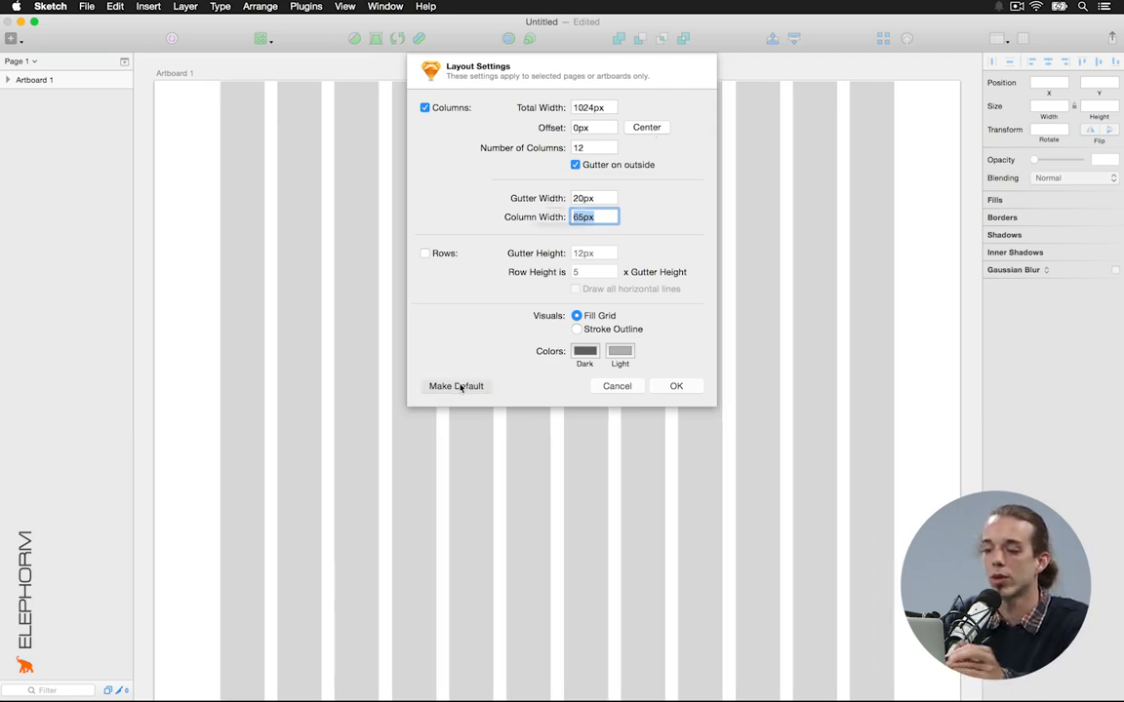
pyautogui.click(459, 386)
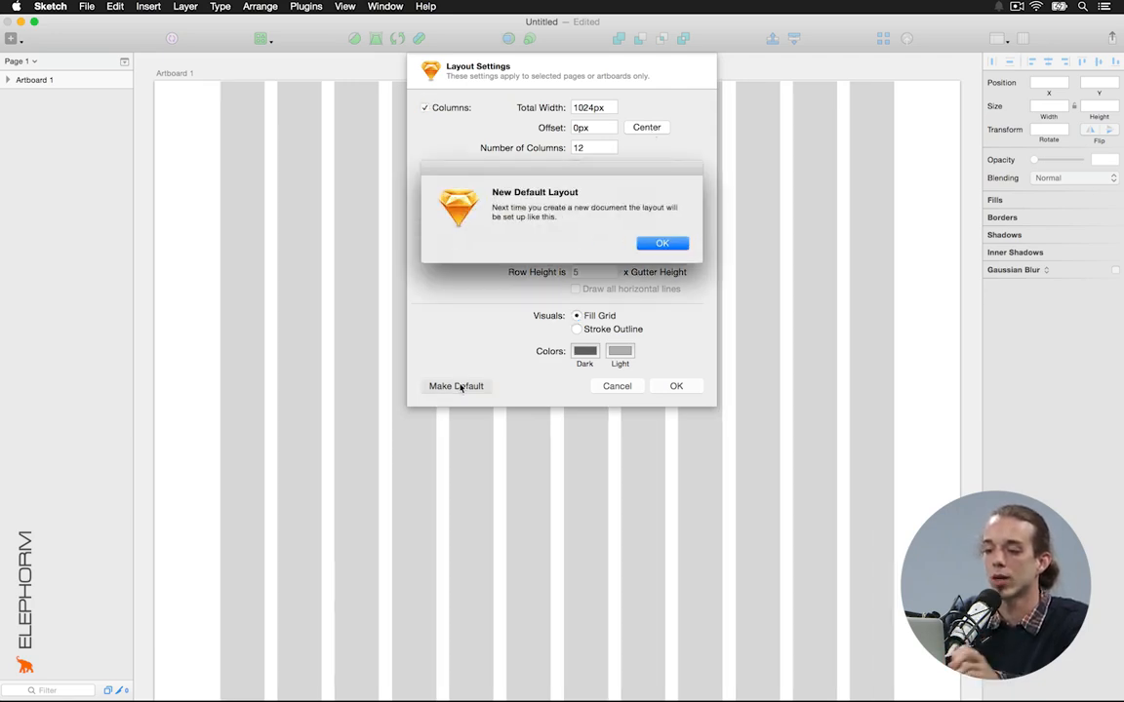
pyautogui.click(662, 243)
pyautogui.click(676, 386)
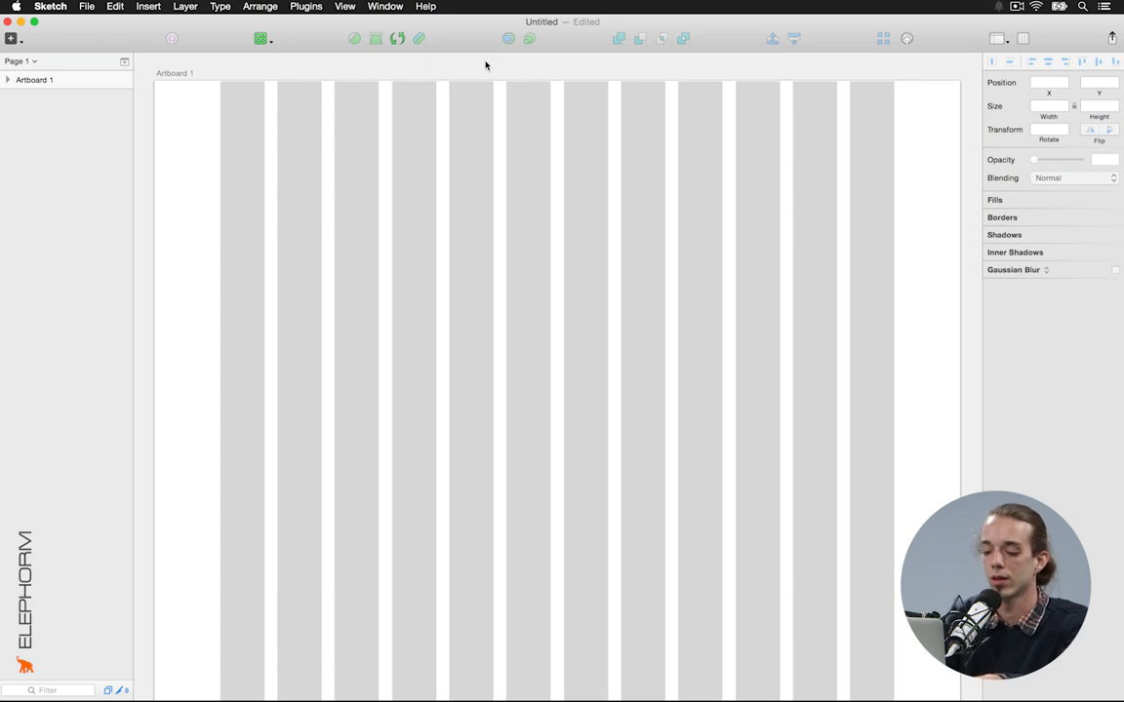
pyautogui.hotkey('ctrl', 'r')
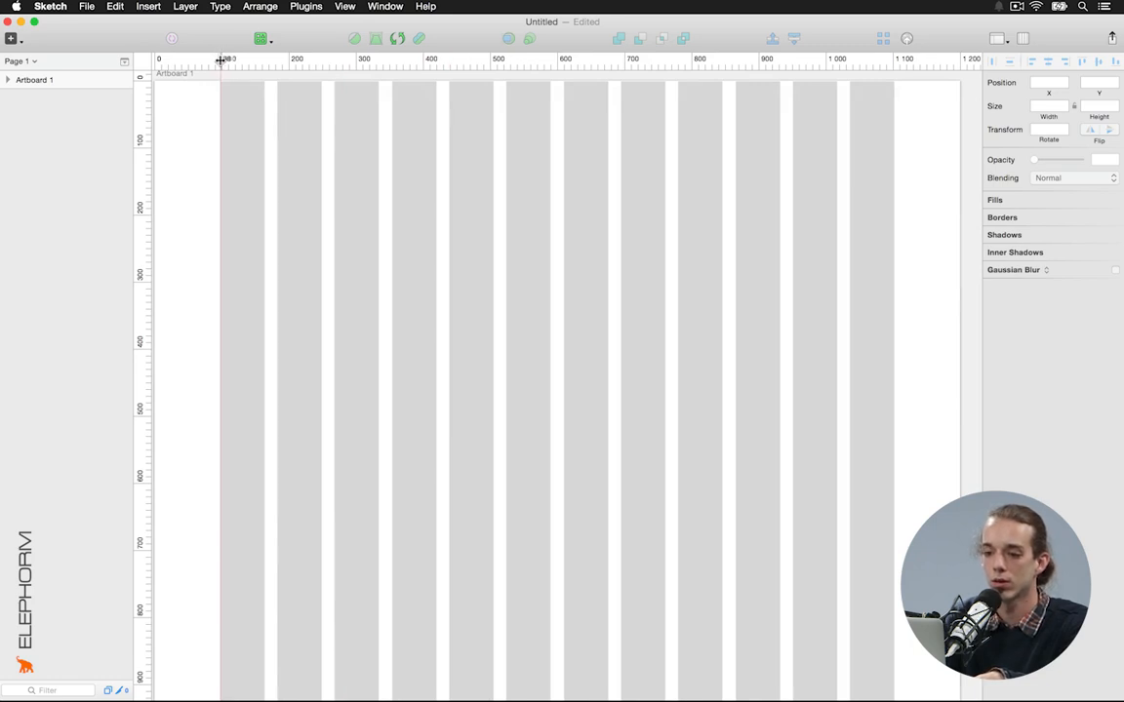
# Add vertical ruler guides at the grid's left edge, right edge and centre
pyautogui.click(220, 60)
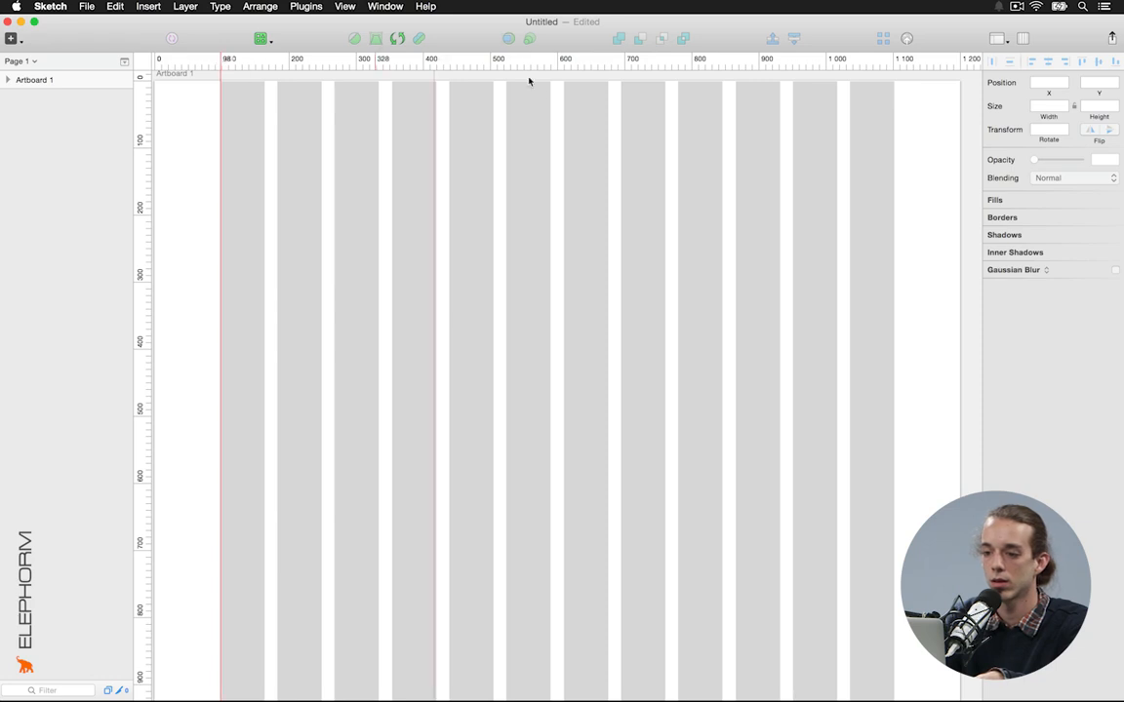
pyautogui.click(892, 63)
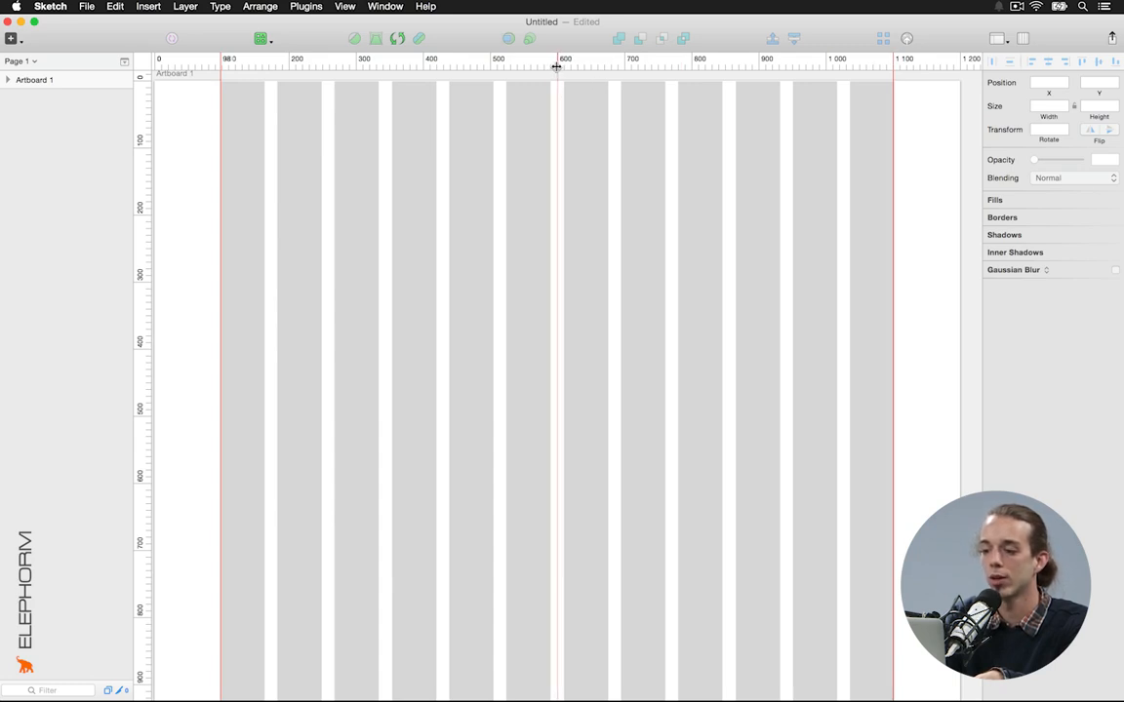
pyautogui.click(556, 66)
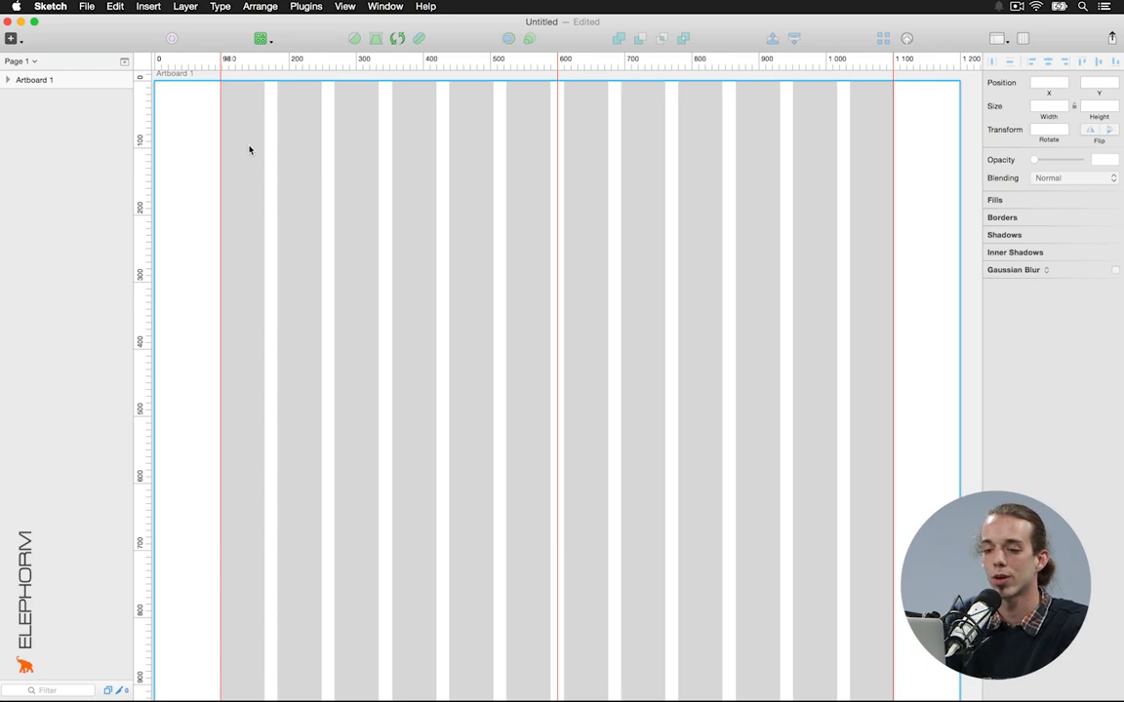
pyautogui.press('Escape')
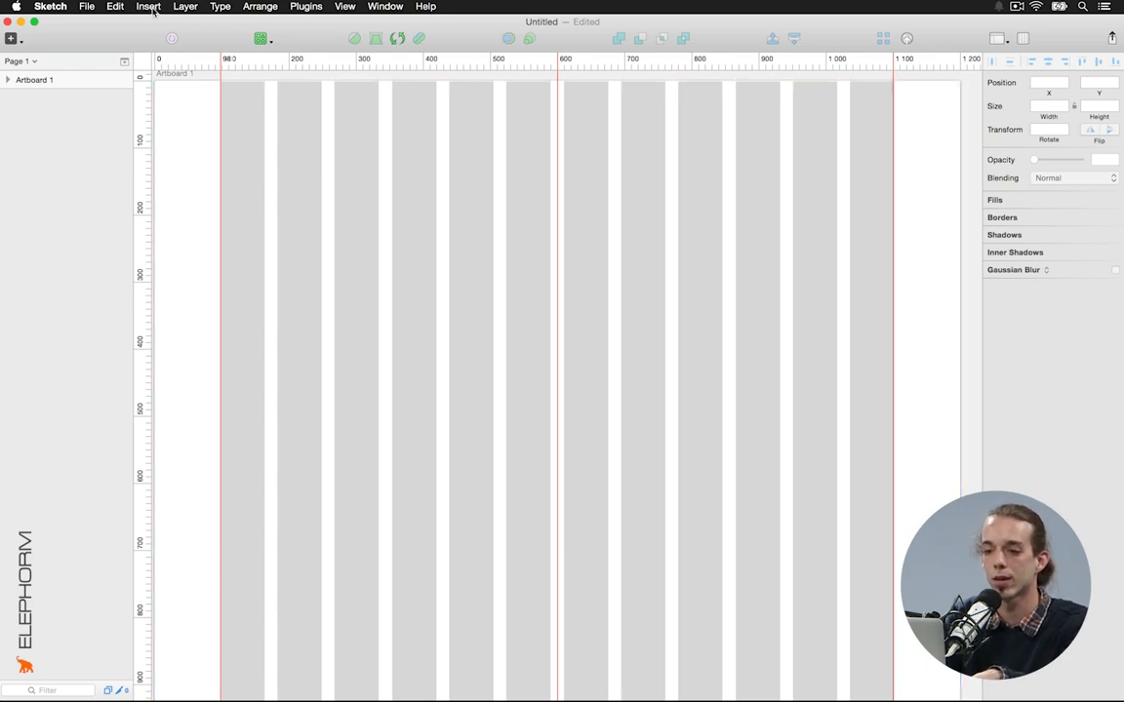
# Insert a 'boatrenting' text layer near Artboard 1's top-left and check its white colour
pyautogui.click(153, 9)
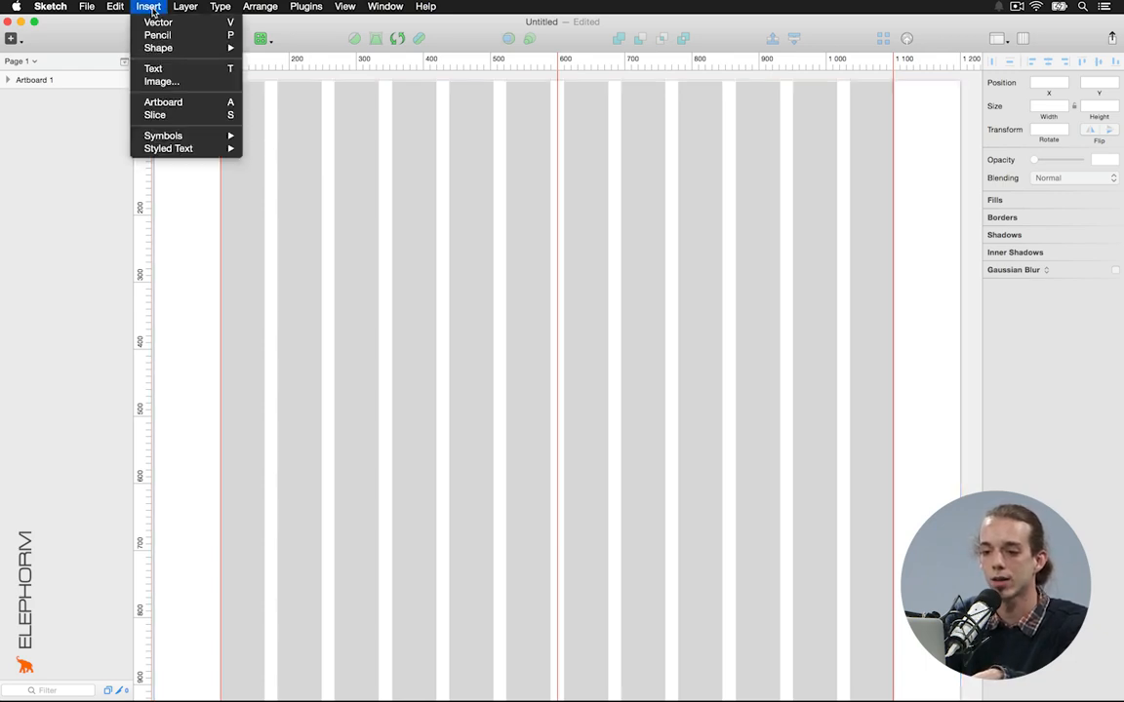
pyautogui.click(164, 68)
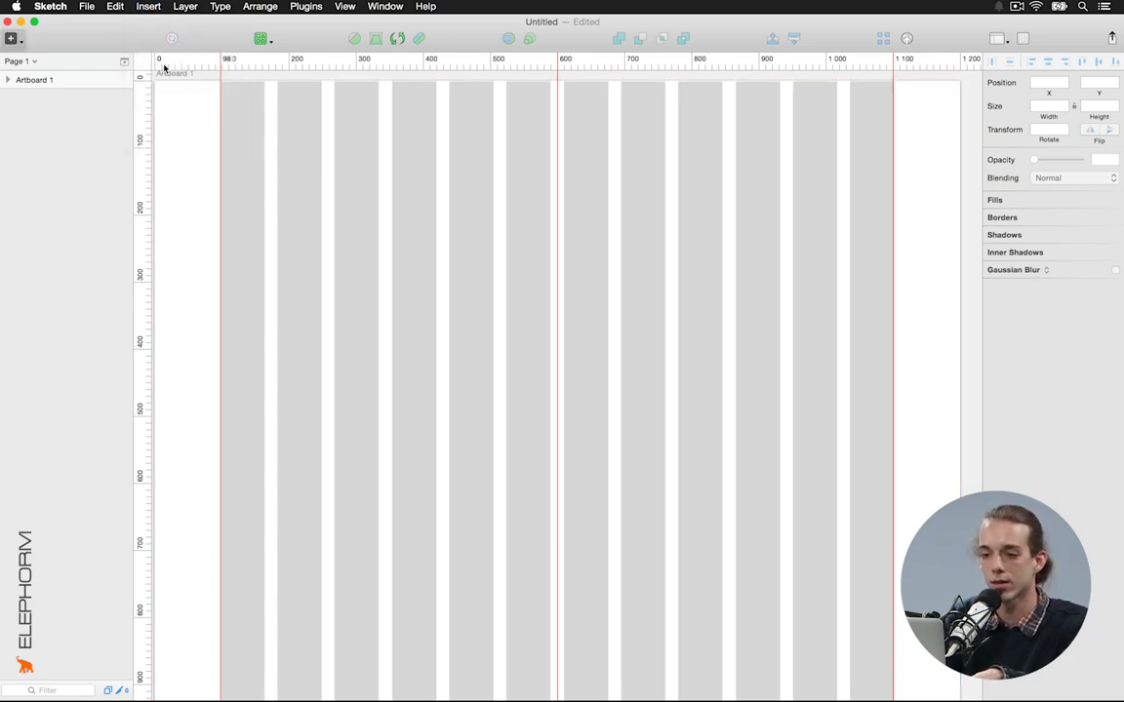
pyautogui.click(223, 125)
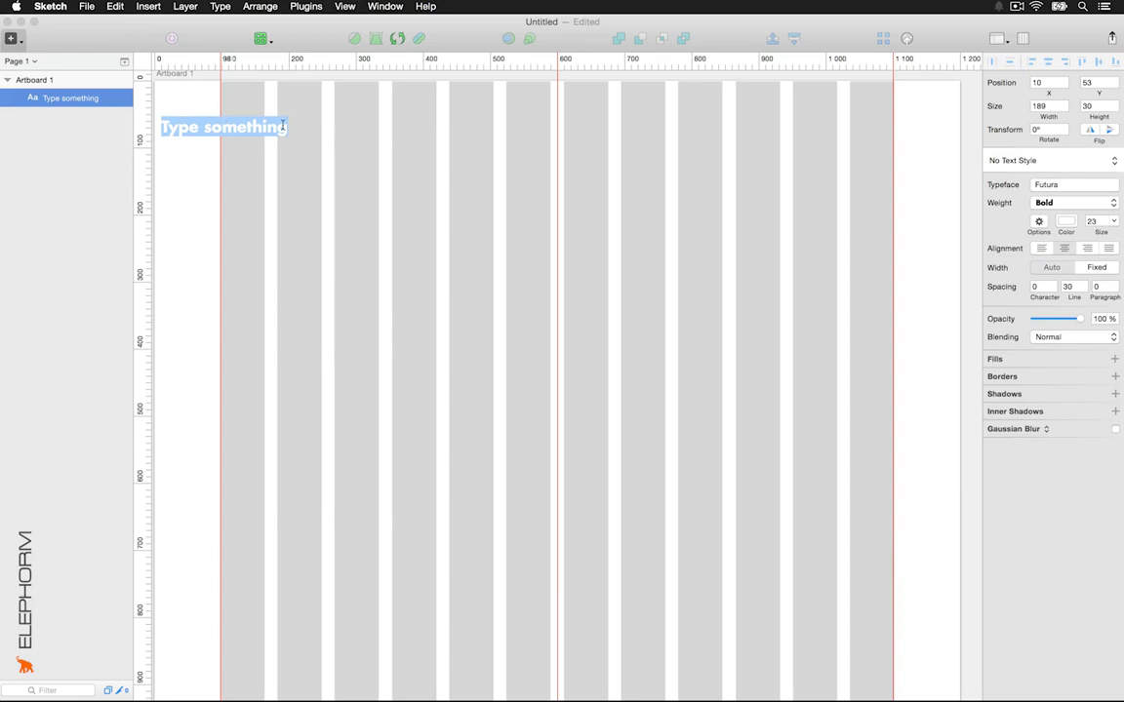
pyautogui.write('Corentin')
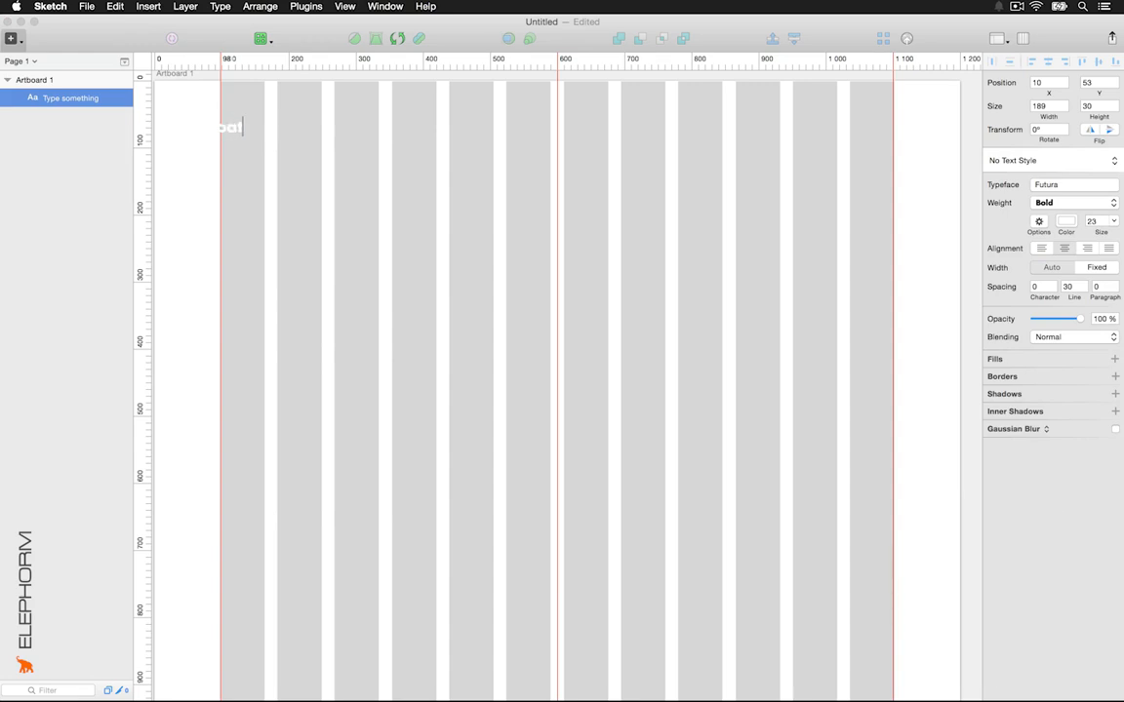
pyautogui.write('g')
pyautogui.press('Escape')
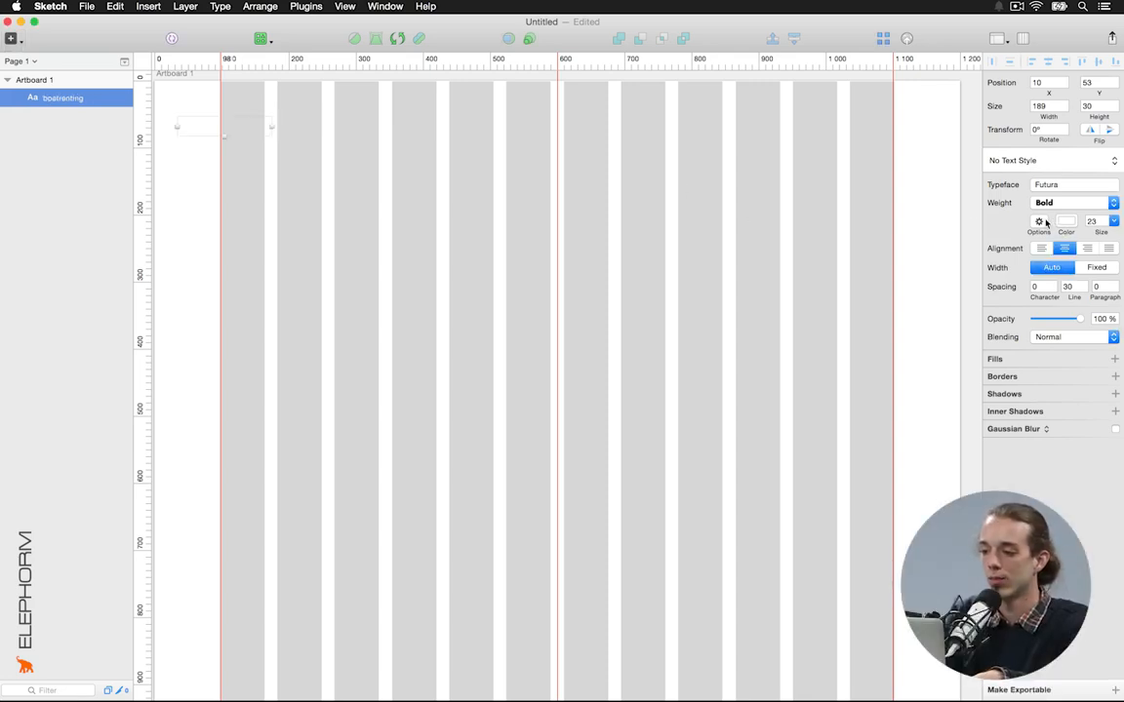
pyautogui.click(1067, 222)
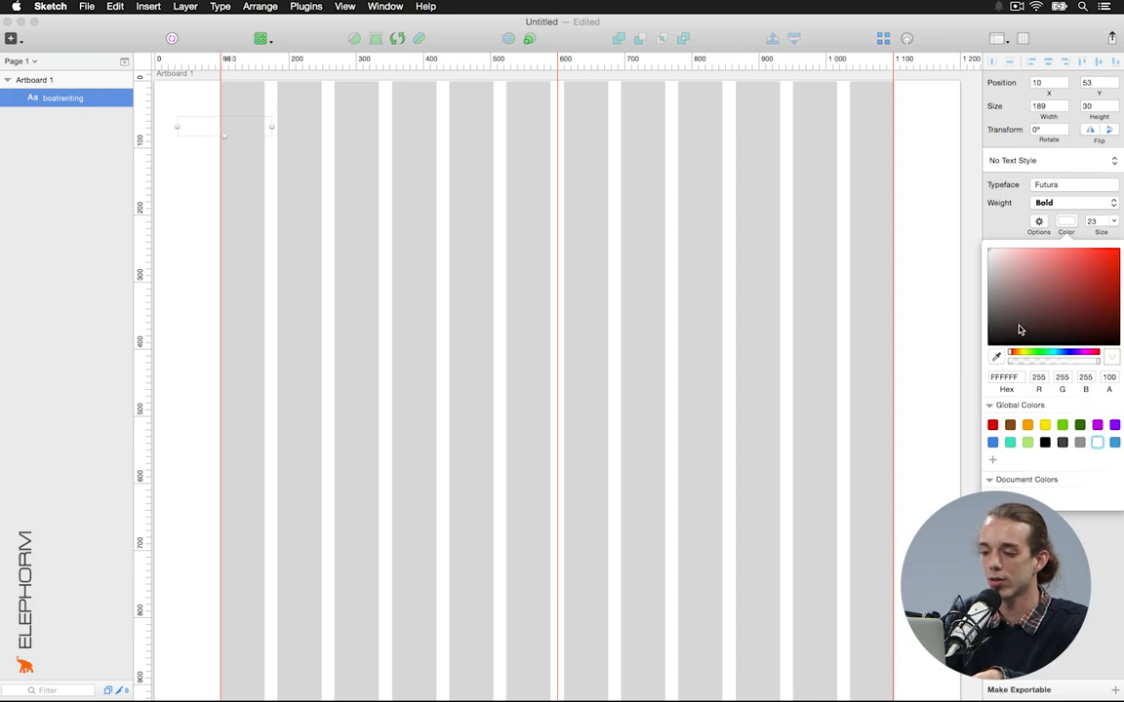
pyautogui.click(431, 176)
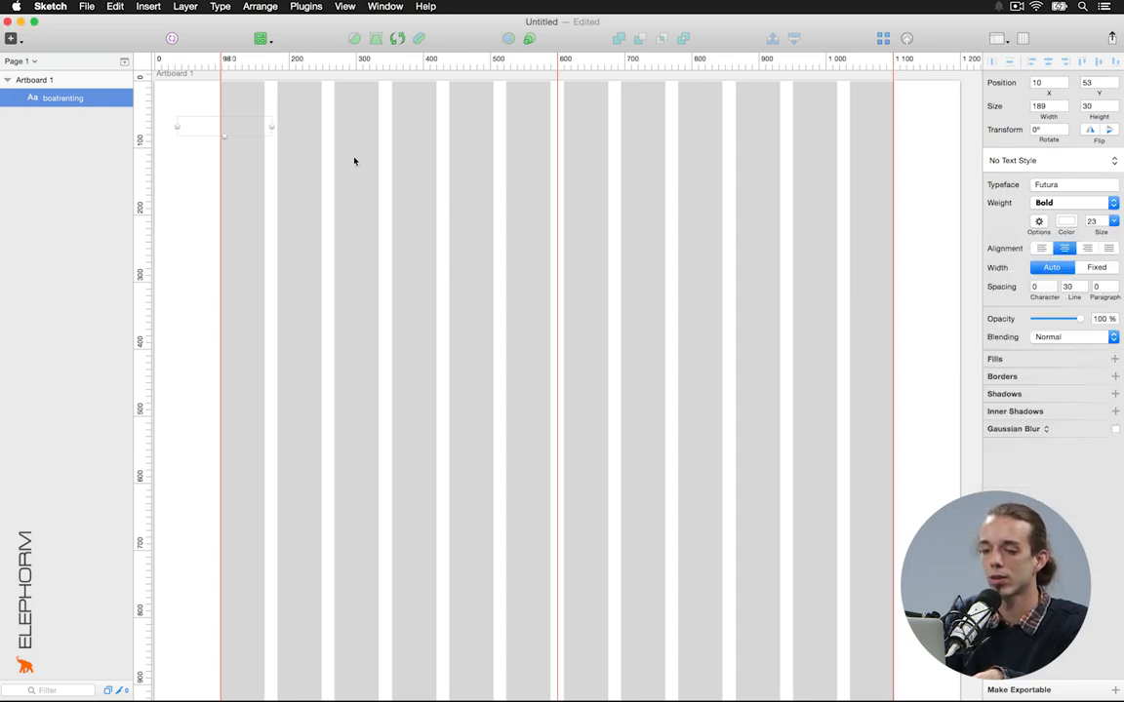
pyautogui.hscroll(-1, 354, 161)
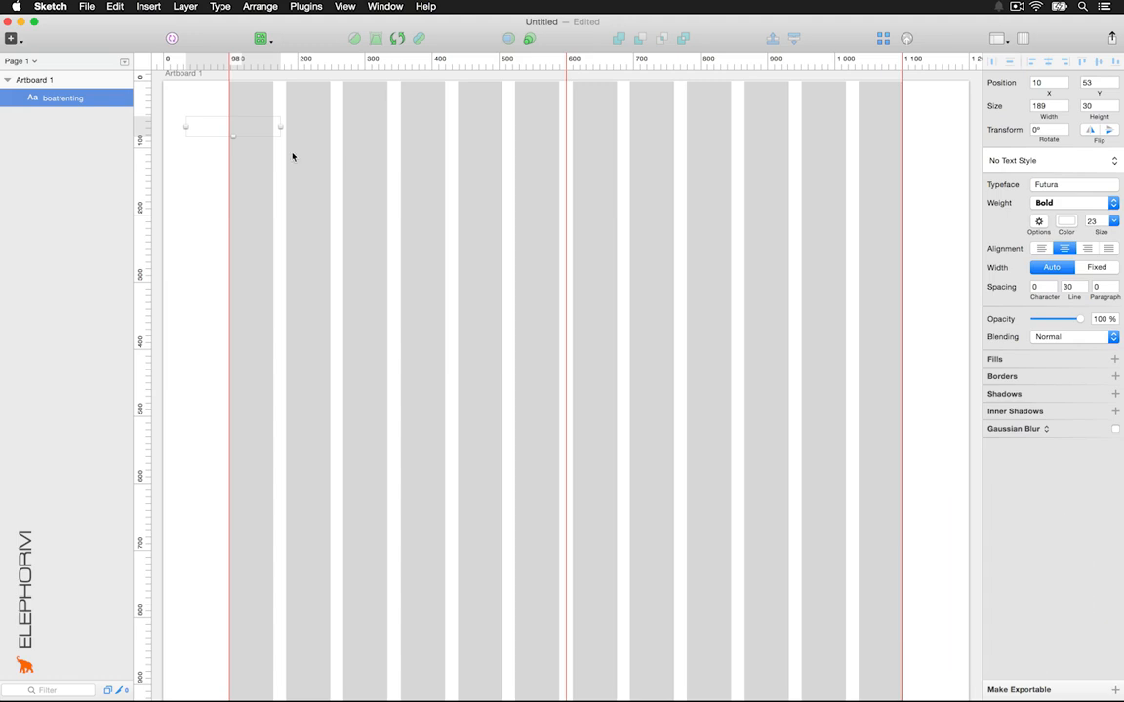
pyautogui.hscroll(-10, 292, 156)
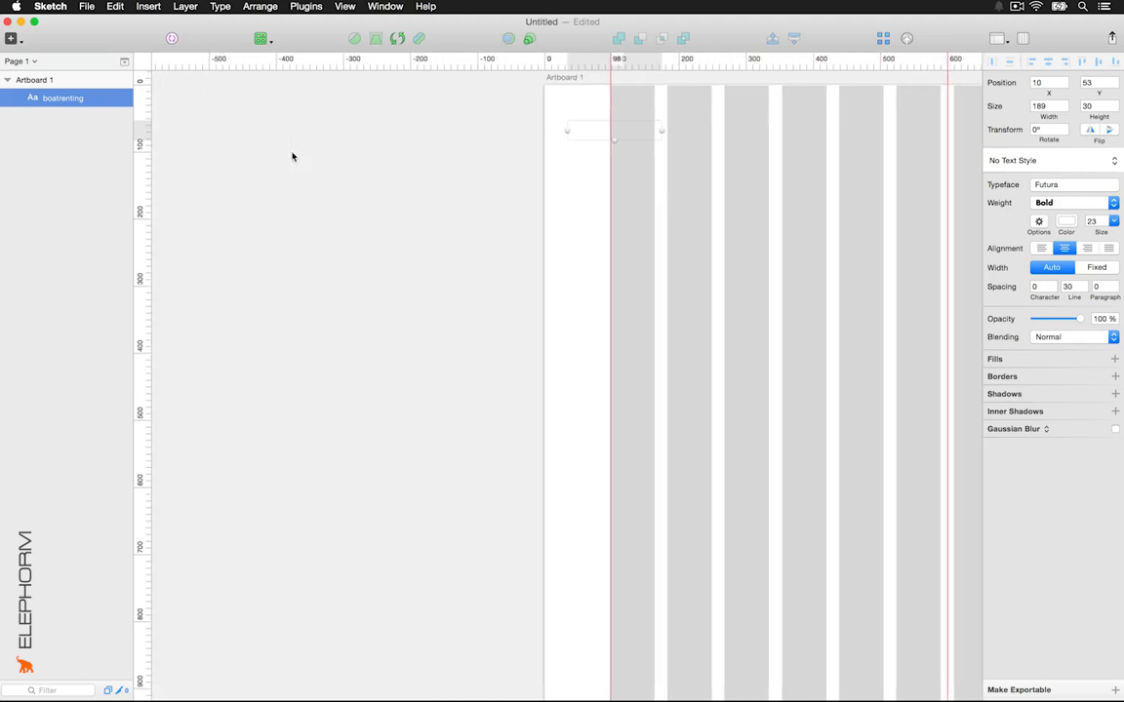
# Paste the colours reference image and place it on empty canvas left of the artboard
pyautogui.press('super+v')
pyautogui.moveTo(795, 353); pyautogui.dragTo(434, 146)
pyautogui.click(501, 199)
# Colour the boatrenting text dark blue 2E2E92 from the palette and save it as a document colour
pyautogui.press('t')
pyautogui.click(584, 107)
pyautogui.write('boatrenting')
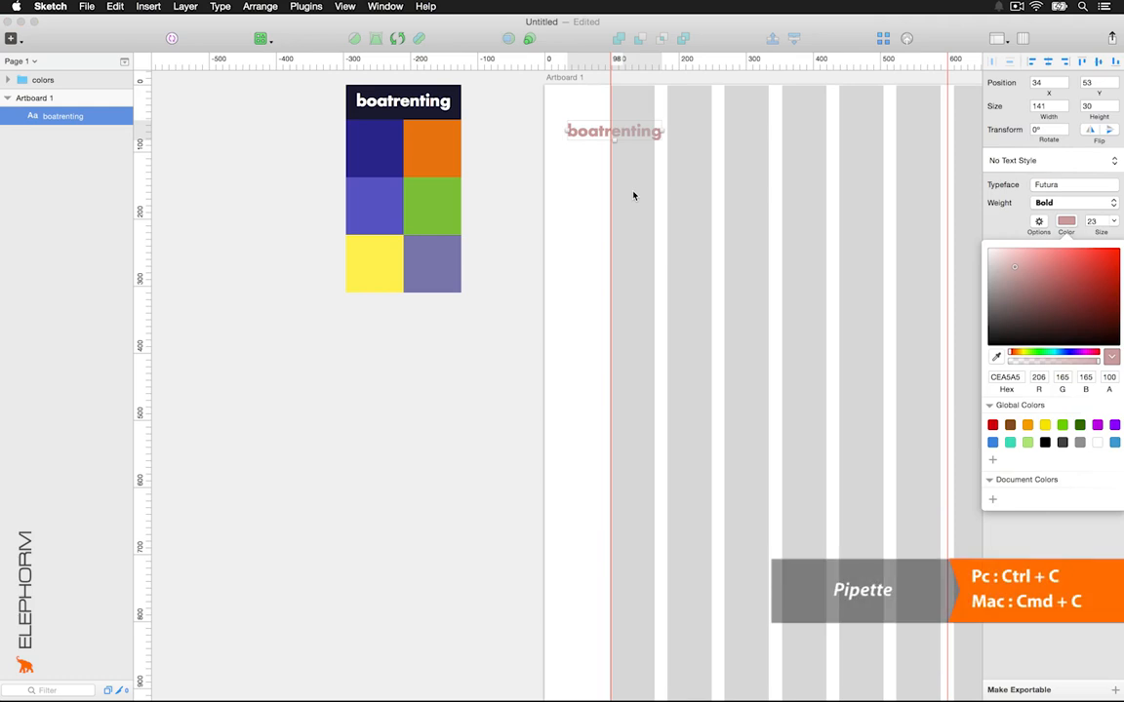
pyautogui.hotkey('ctrl', 'c')
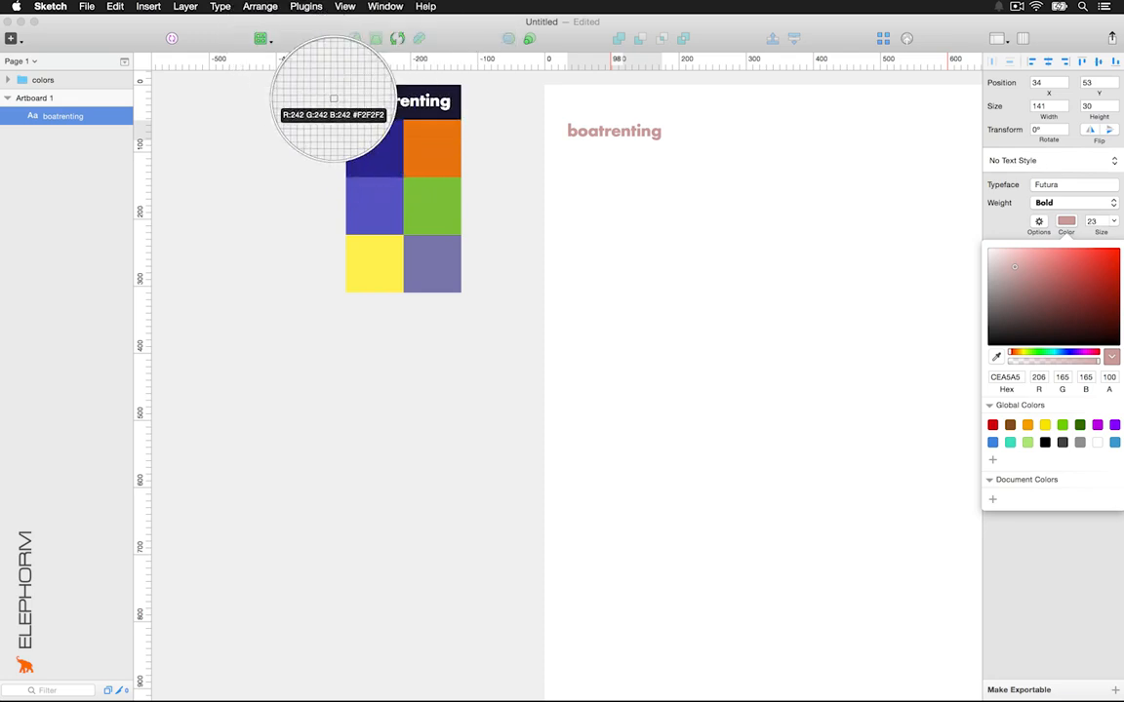
pyautogui.click(363, 140)
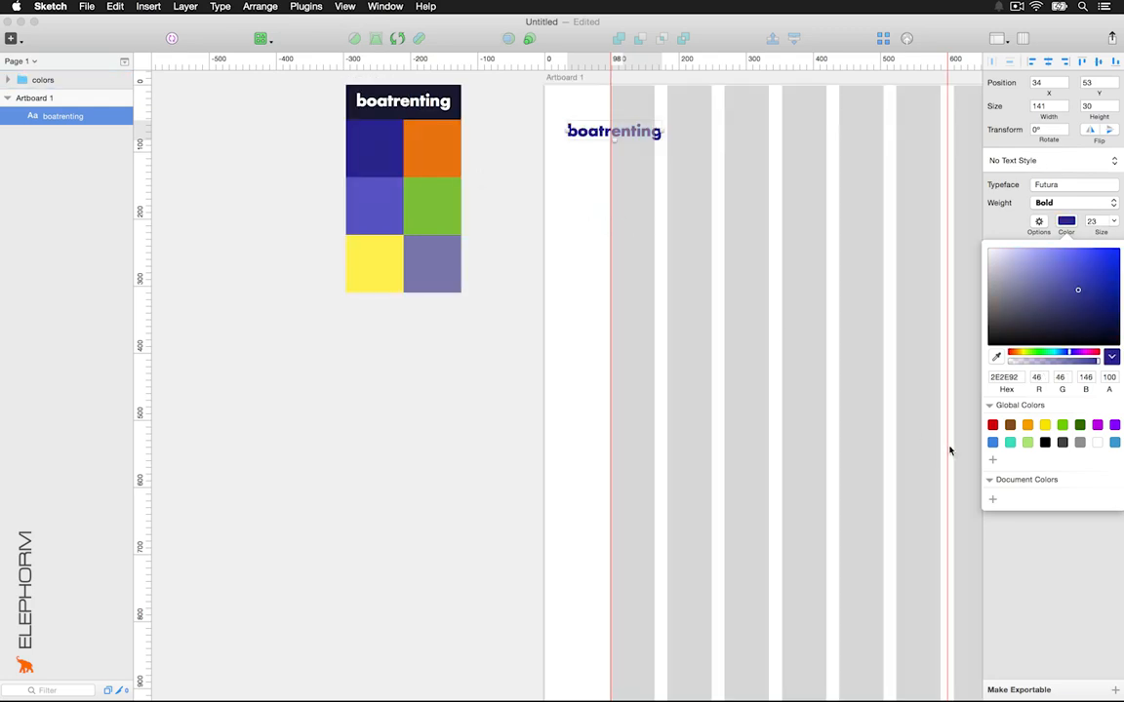
pyautogui.click(993, 500)
pyautogui.click(500, 416)
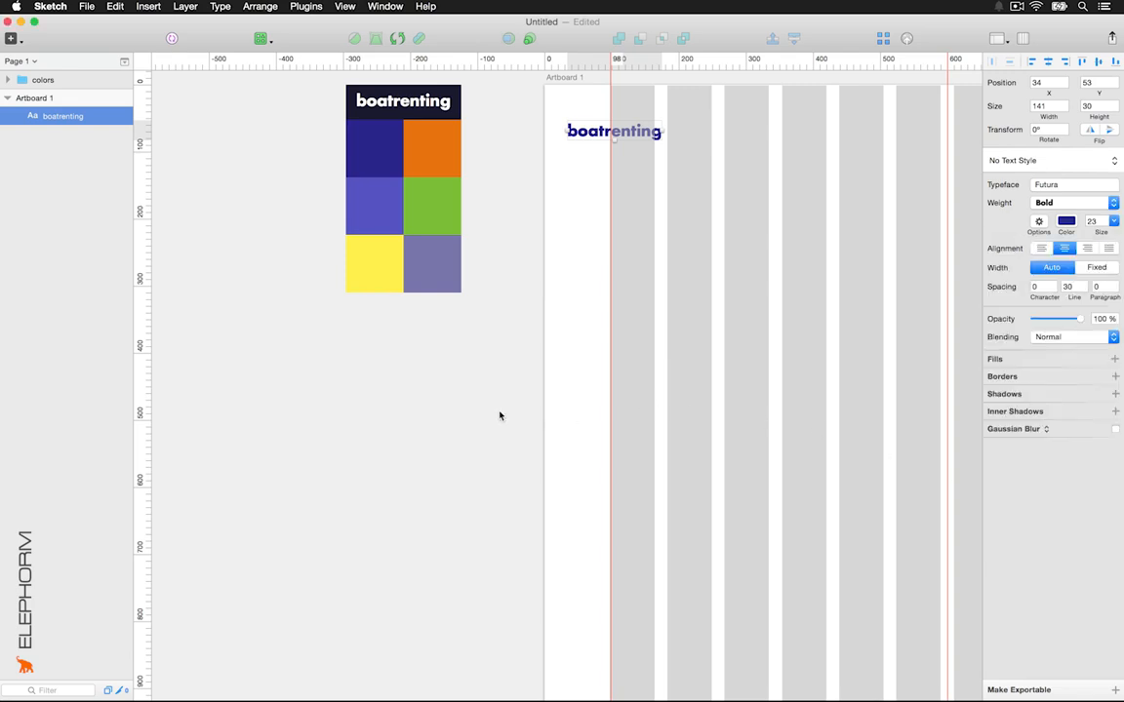
# Save the palette's orange square fill as a document colour
pyautogui.click(438, 143)
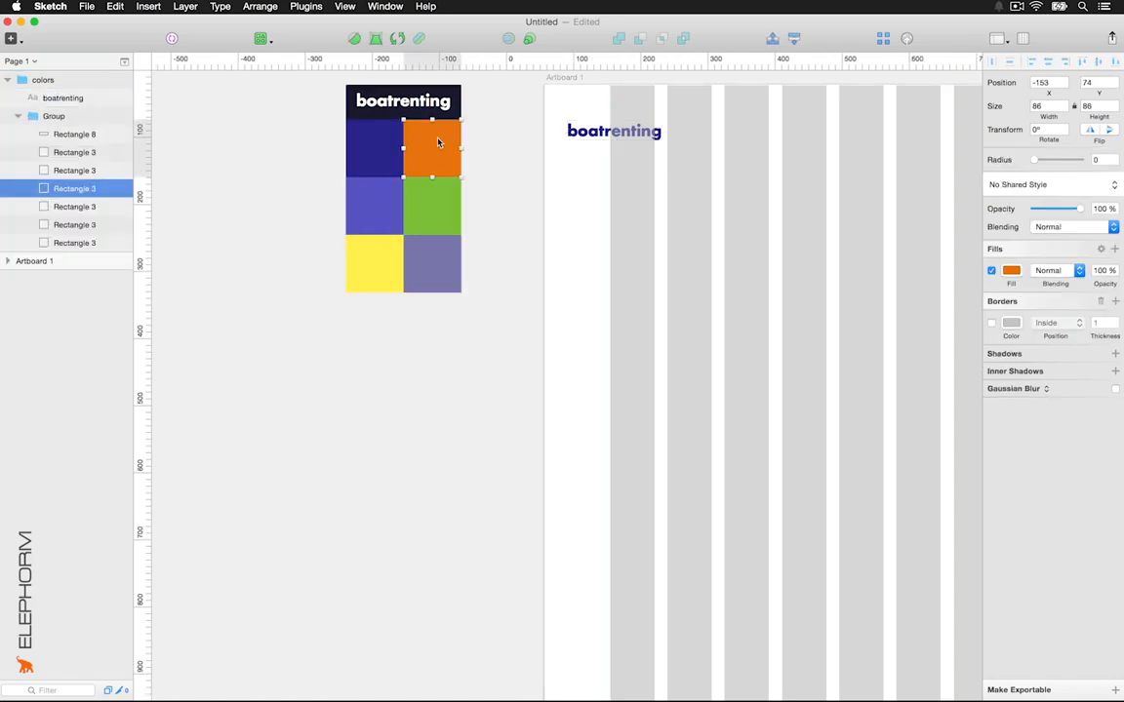
pyautogui.click(1012, 270)
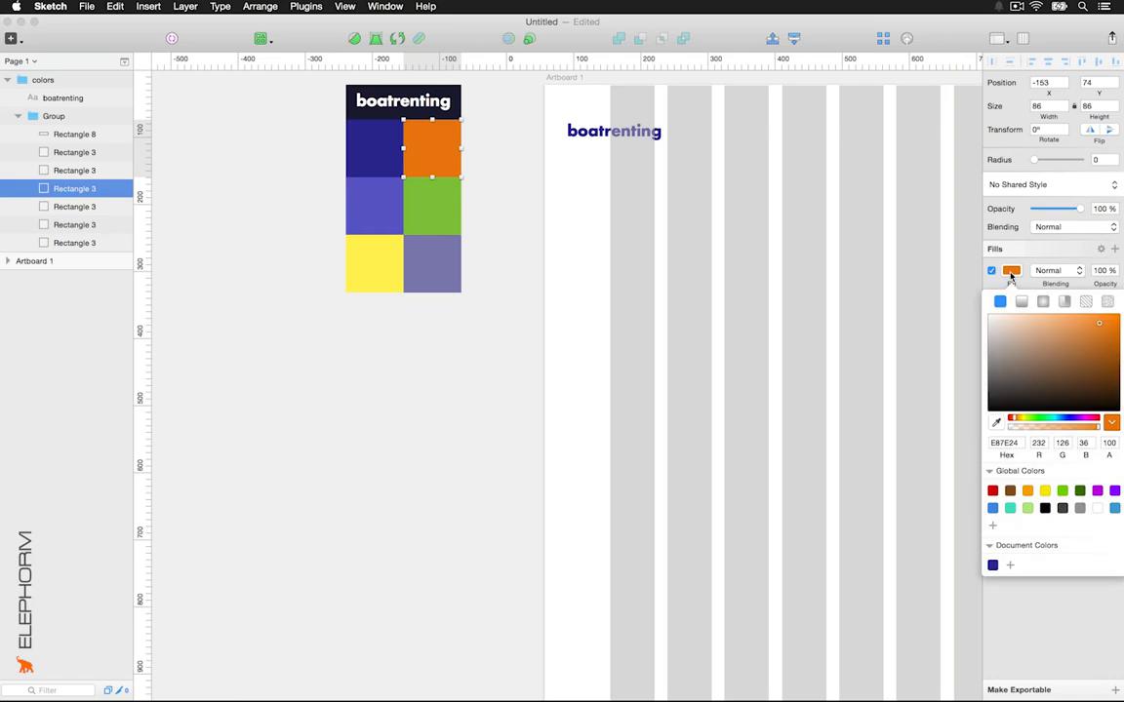
pyautogui.click(1010, 565)
pyautogui.click(386, 219)
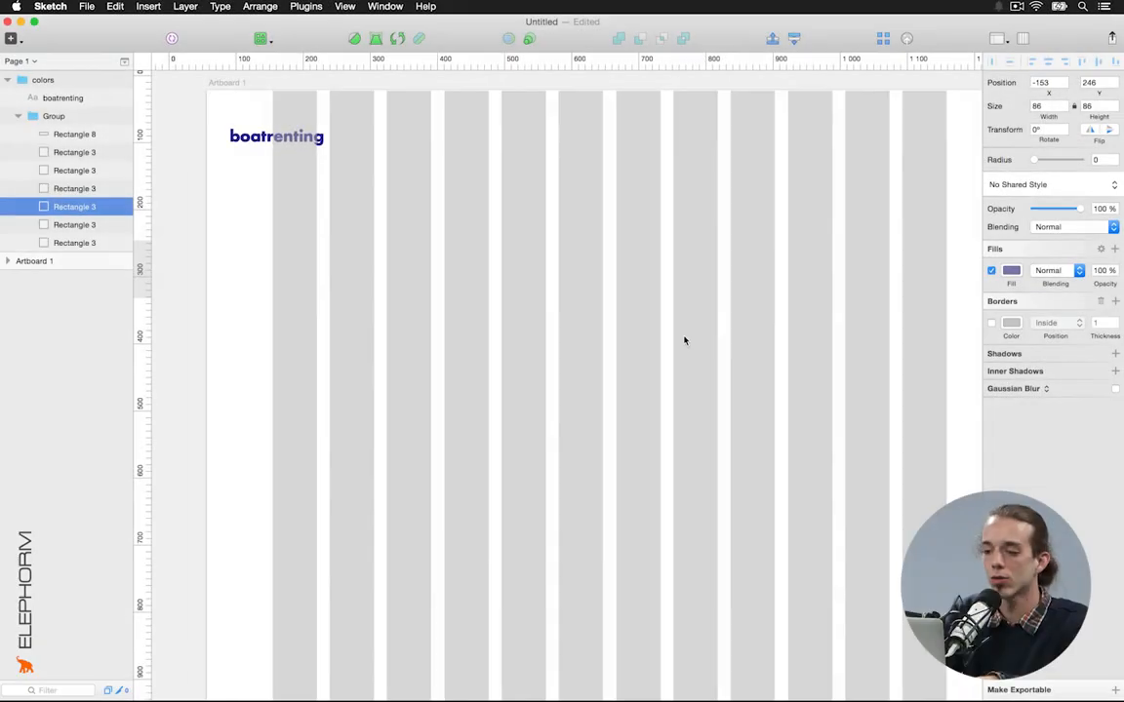
# Set the boatrenting text to size 42 and move it to the artboard's top-left
pyautogui.scroll(5, 683, 338)
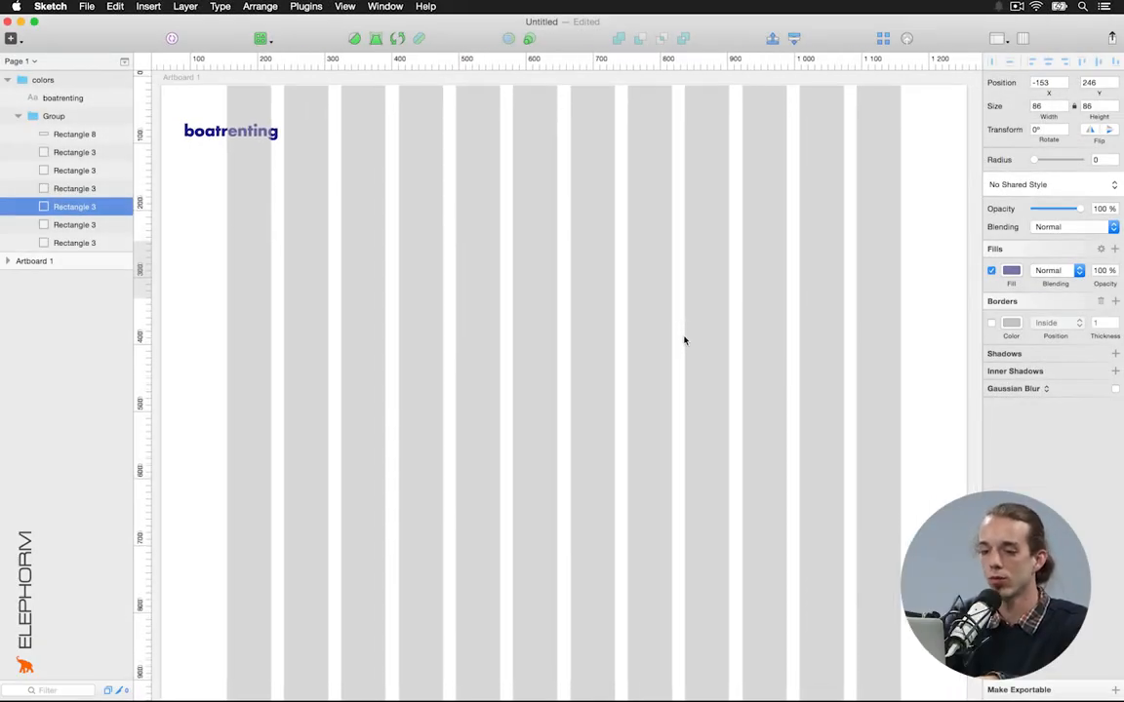
pyautogui.moveTo(243, 131); pyautogui.dragTo(302, 141)
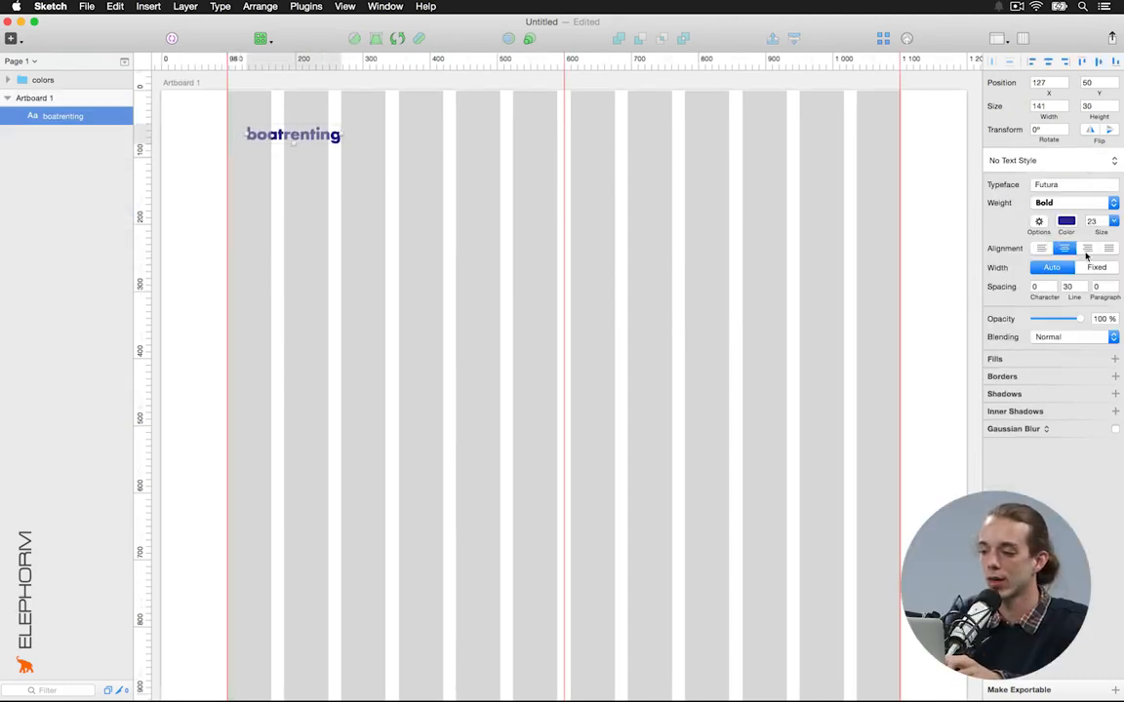
pyautogui.press('Tab')
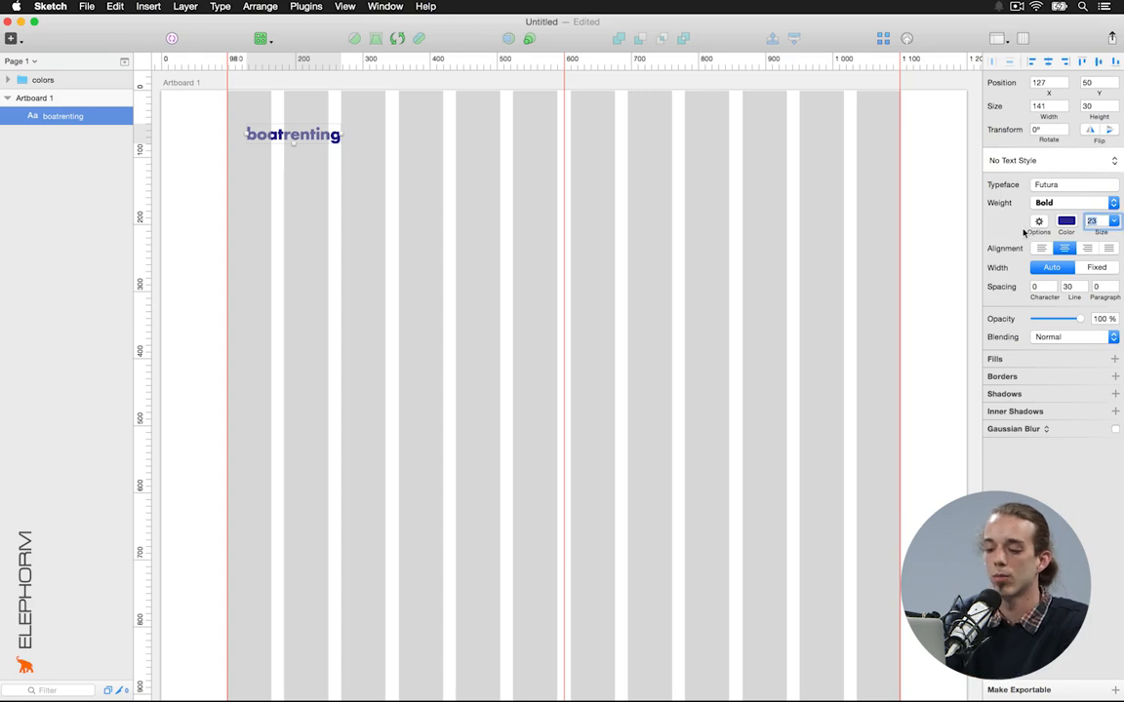
pyautogui.write('42')
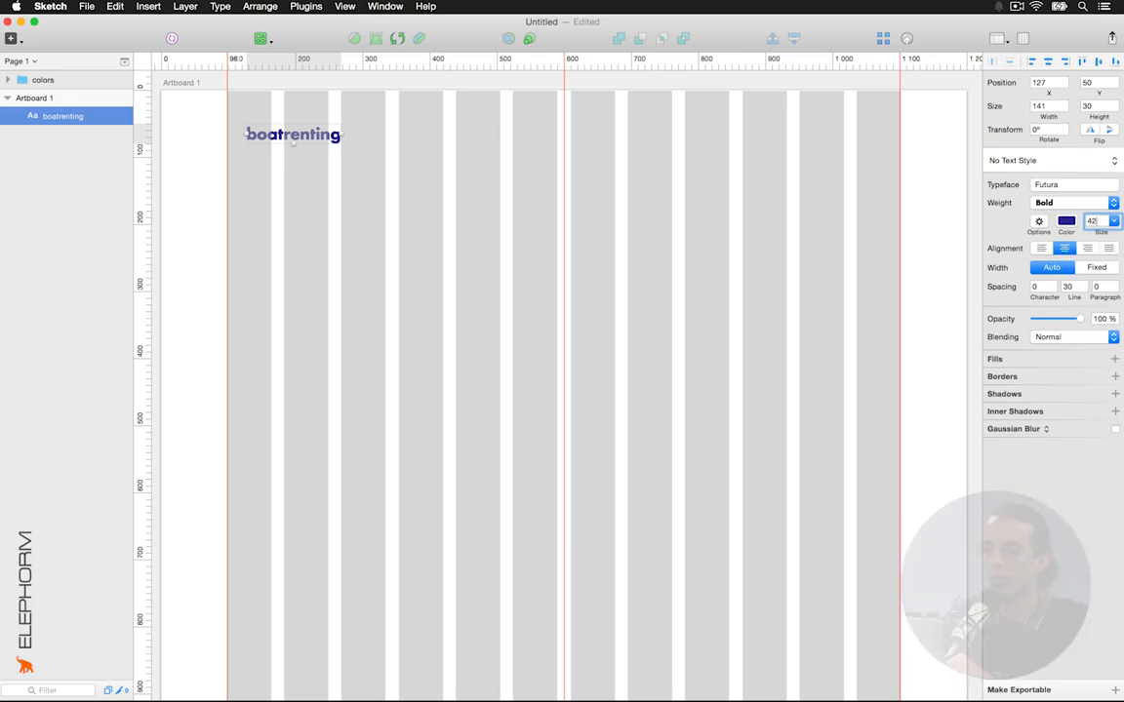
pyautogui.press('Return')
pyautogui.click(412, 215)
pyautogui.moveTo(353, 136); pyautogui.dragTo(387, 126)
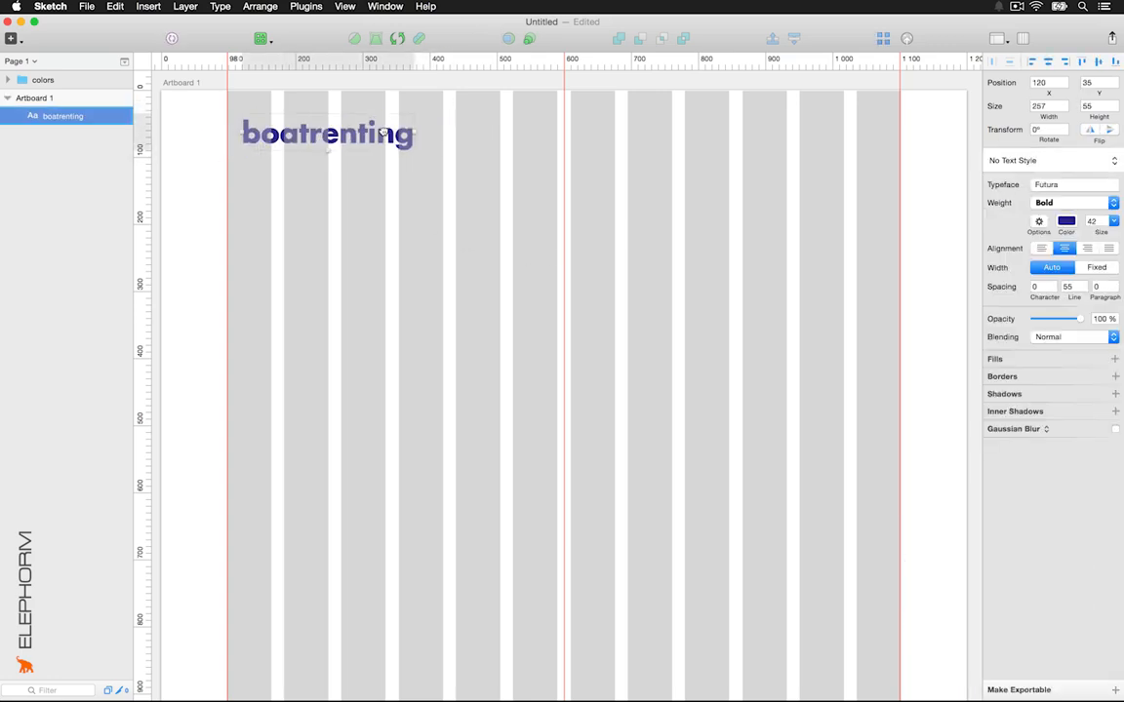
pyautogui.click(277, 177)
pyautogui.press('t')
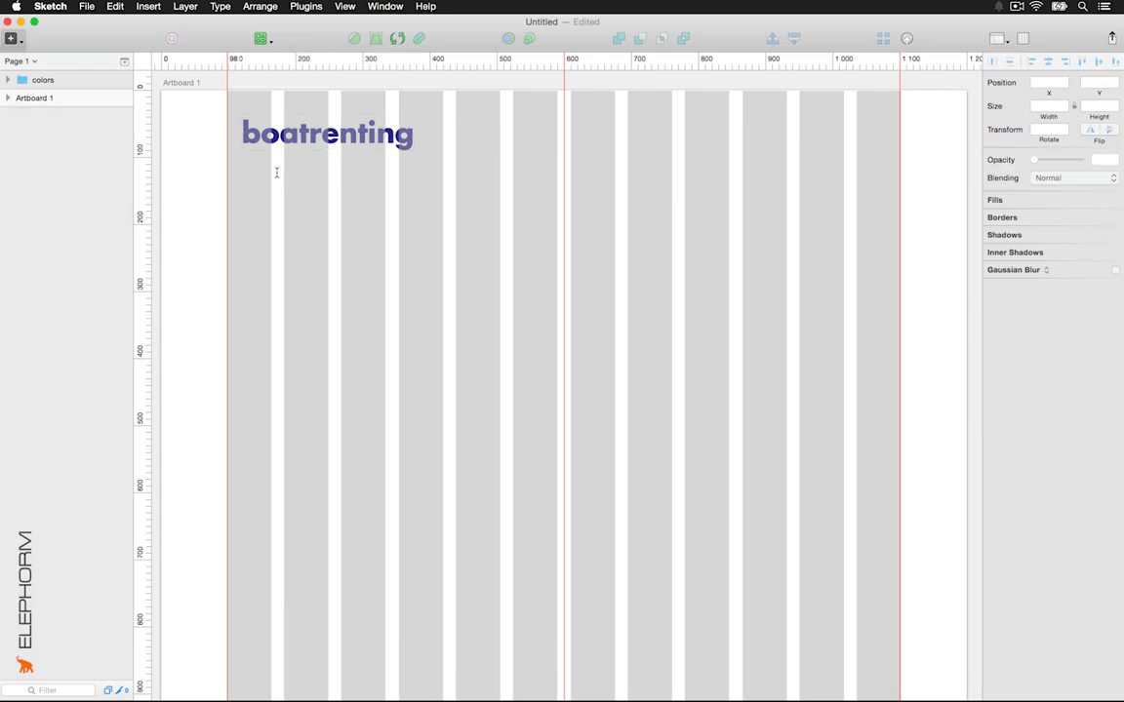
pyautogui.click(278, 172)
# Type the tagline 'location de bateau' and set it to Lato, size 12
pyautogui.write('Iocation')
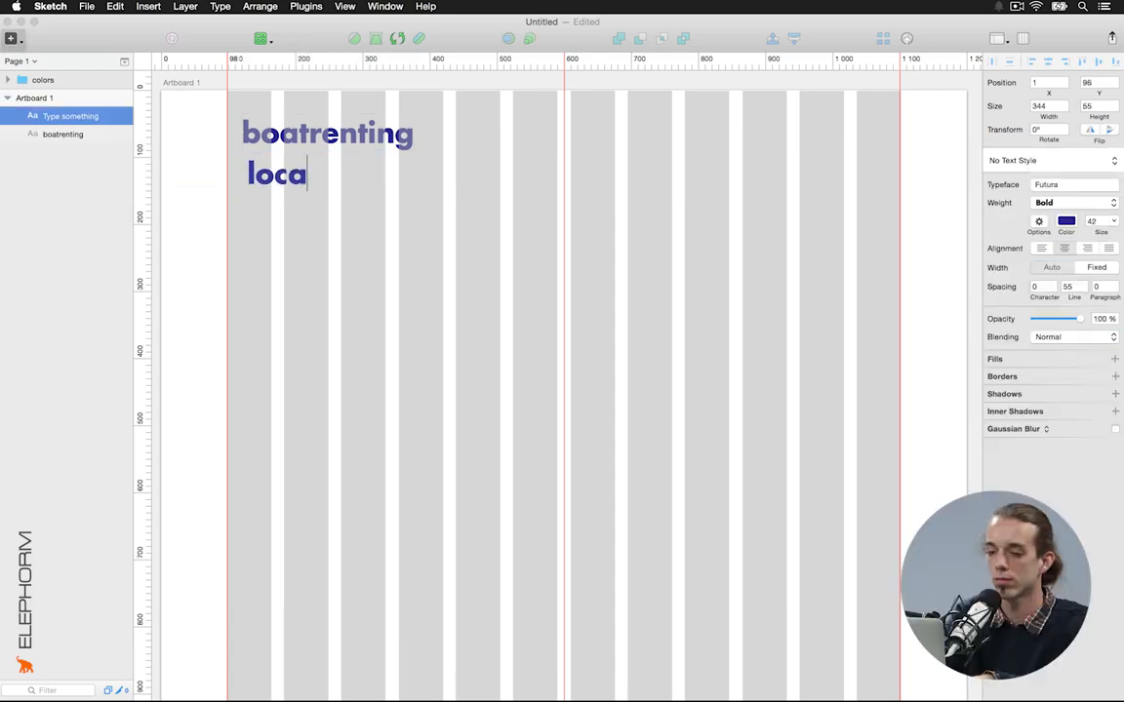
pyautogui.write(' de bateau')
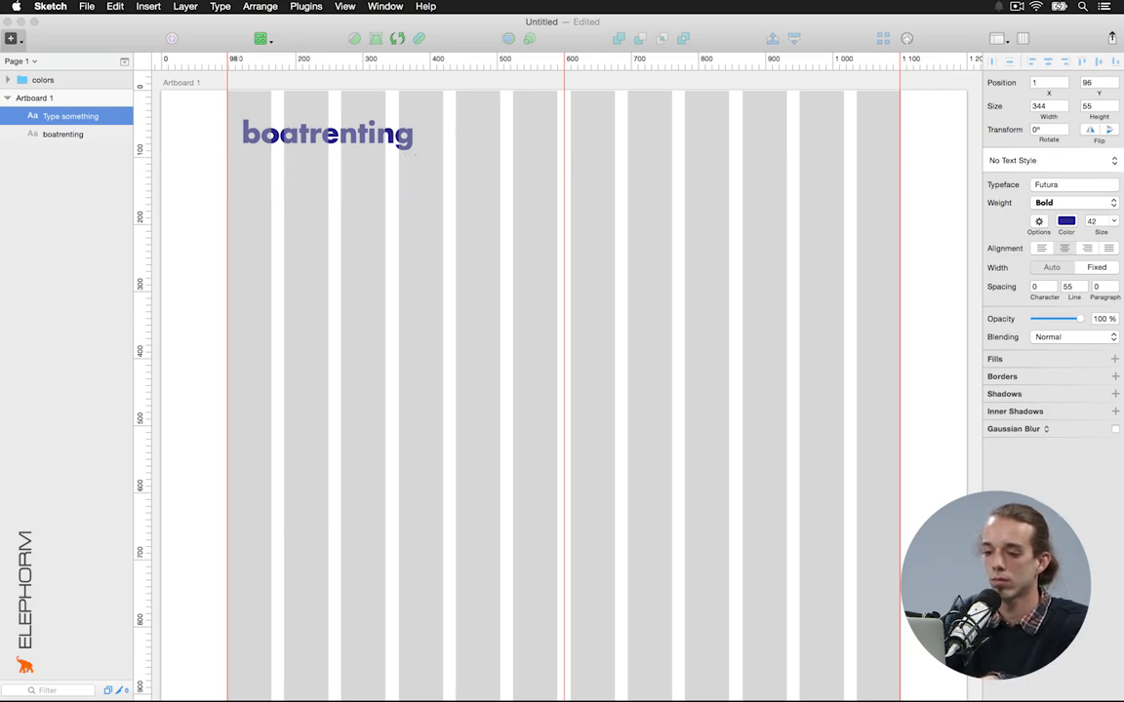
pyautogui.press('Escape')
pyautogui.moveTo(410, 174); pyautogui.dragTo(541, 232)
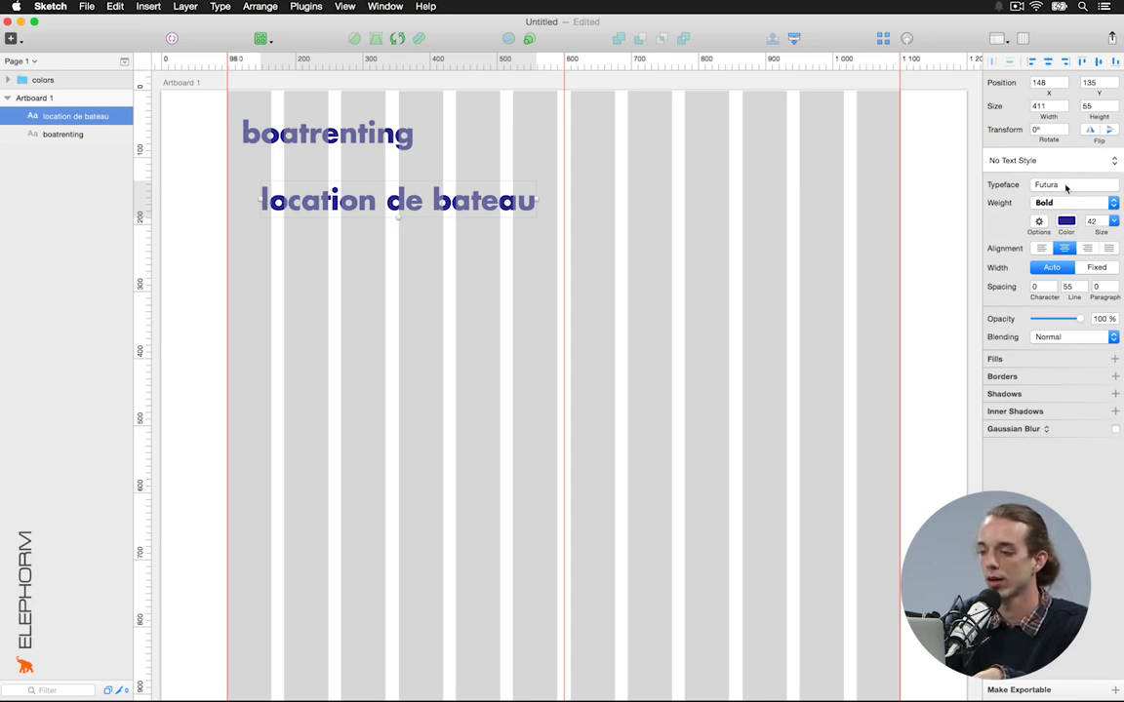
pyautogui.click(1067, 185)
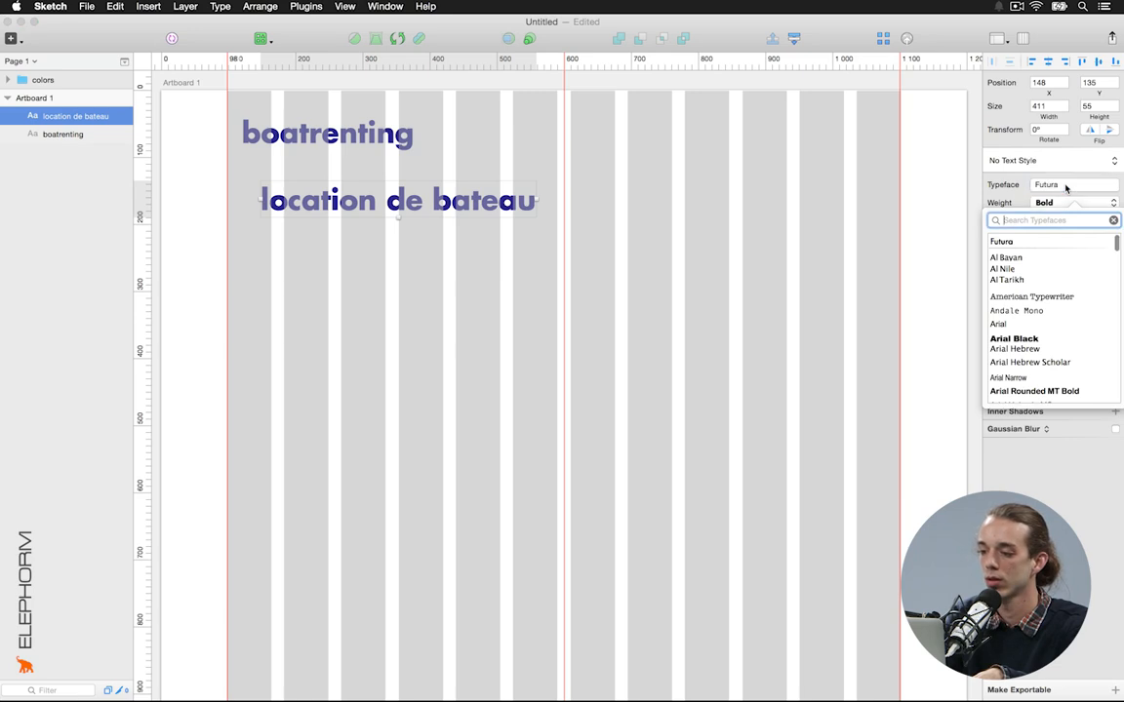
pyautogui.write('lato')
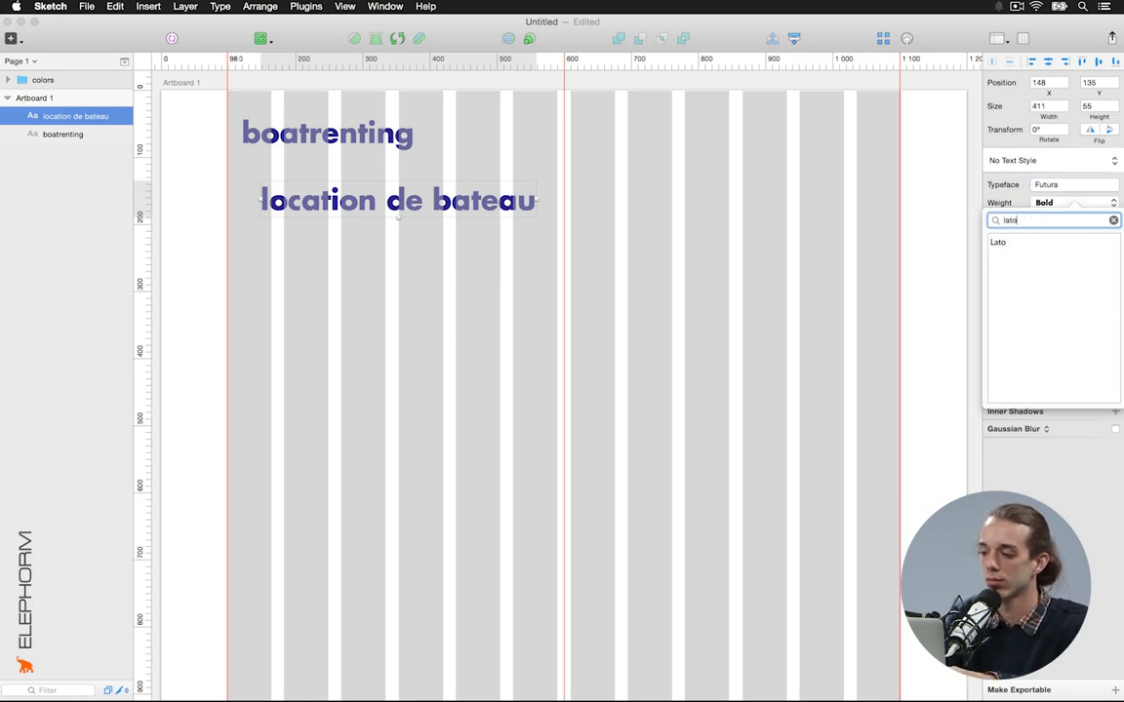
pyautogui.press('Down')
pyautogui.press('Return')
pyautogui.moveTo(1099, 223); pyautogui.dragTo(1028, 224)
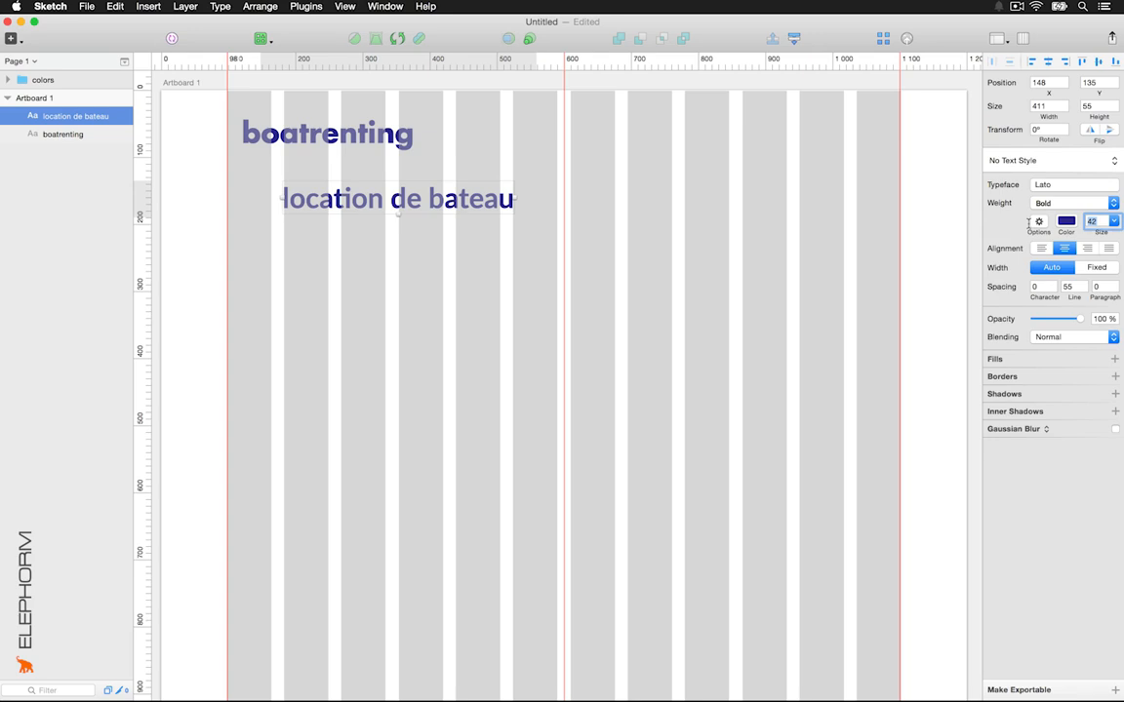
pyautogui.write('12')
pyautogui.press('Return')
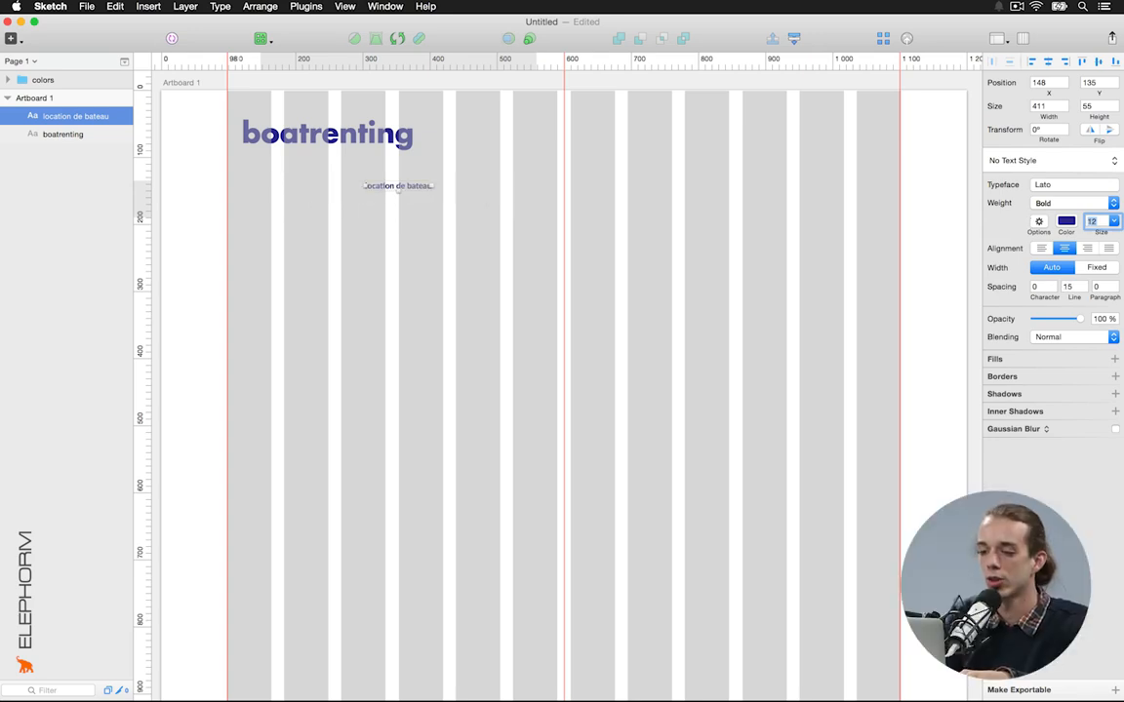
# Colour the tagline orange and nudge it under the right end of boatrenting
pyautogui.click(1066, 221)
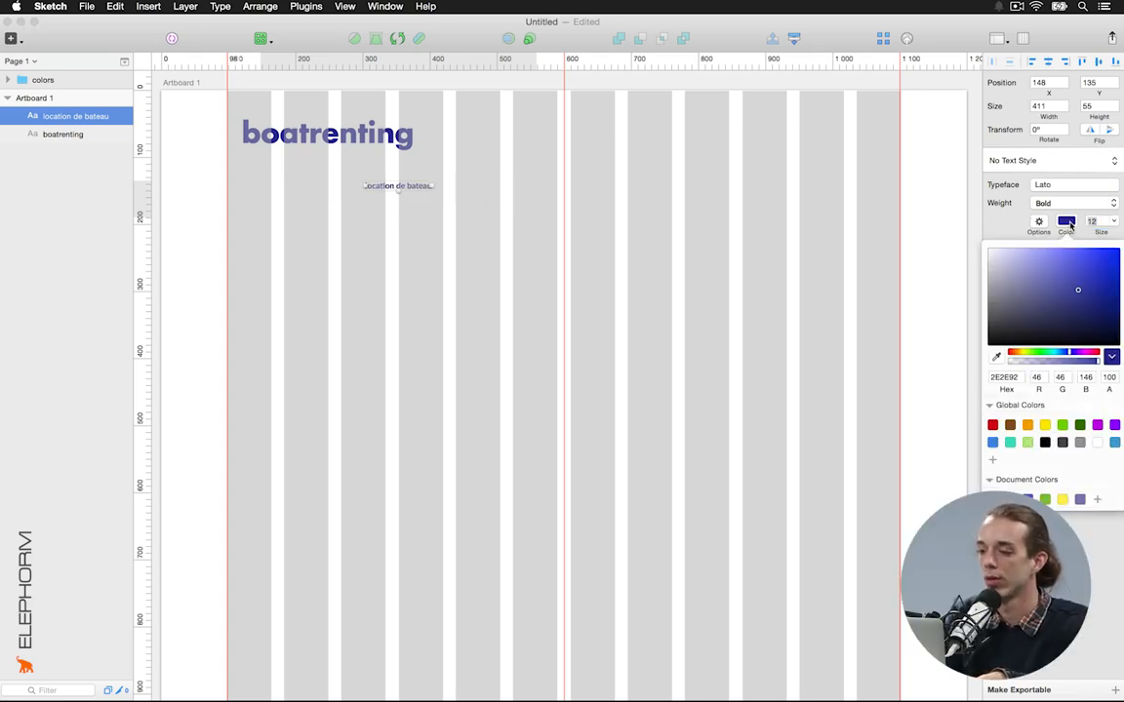
pyautogui.click(1028, 424)
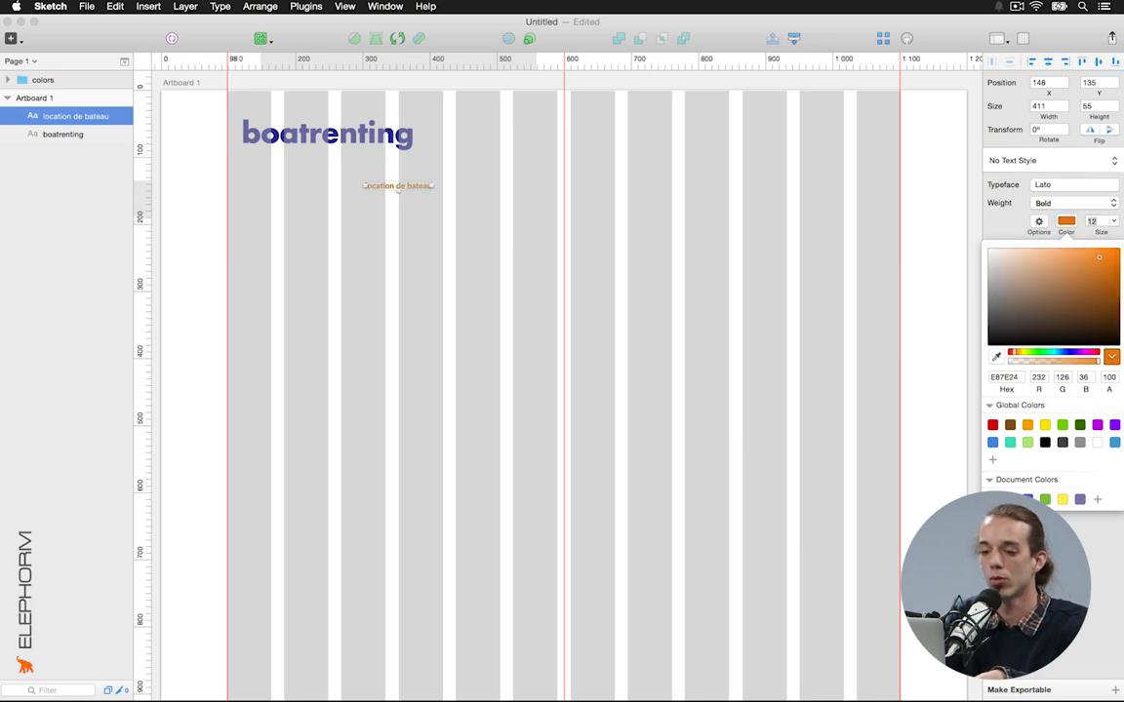
pyautogui.click(455, 285)
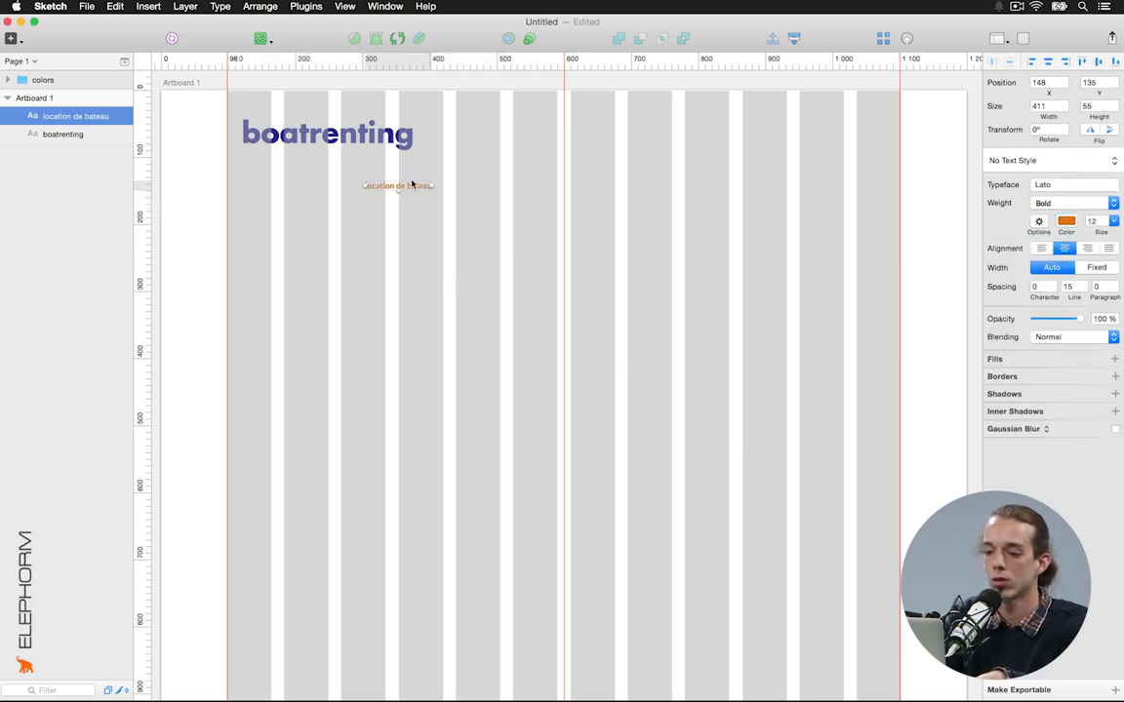
pyautogui.moveTo(412, 190); pyautogui.dragTo(373, 148)
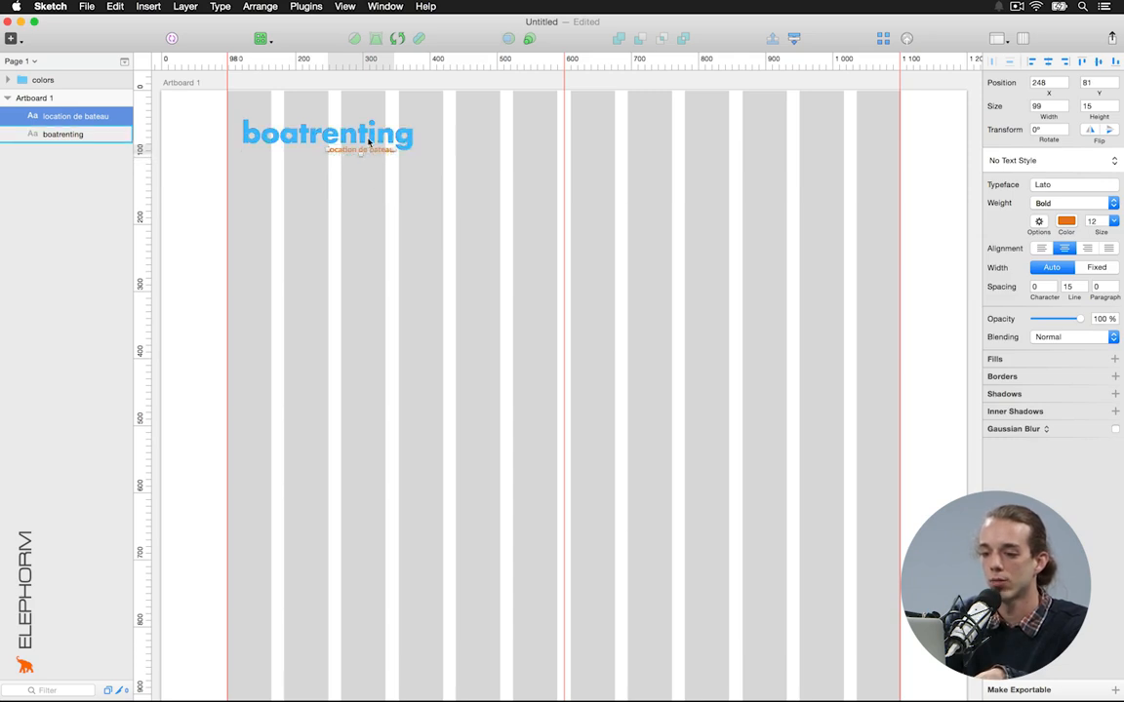
pyautogui.moveTo(377, 149); pyautogui.dragTo(352, 158)
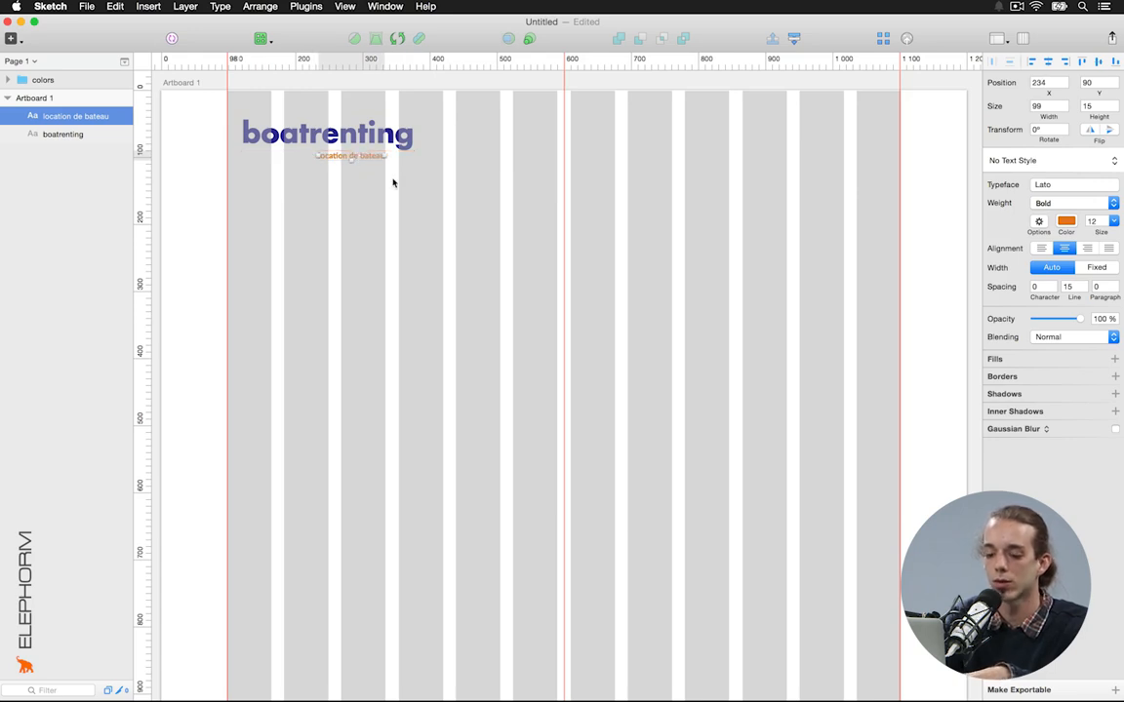
pyautogui.hotkey('shift', 'Up')
pyautogui.hotkey('shift', 'Right')
pyautogui.press('super+a')
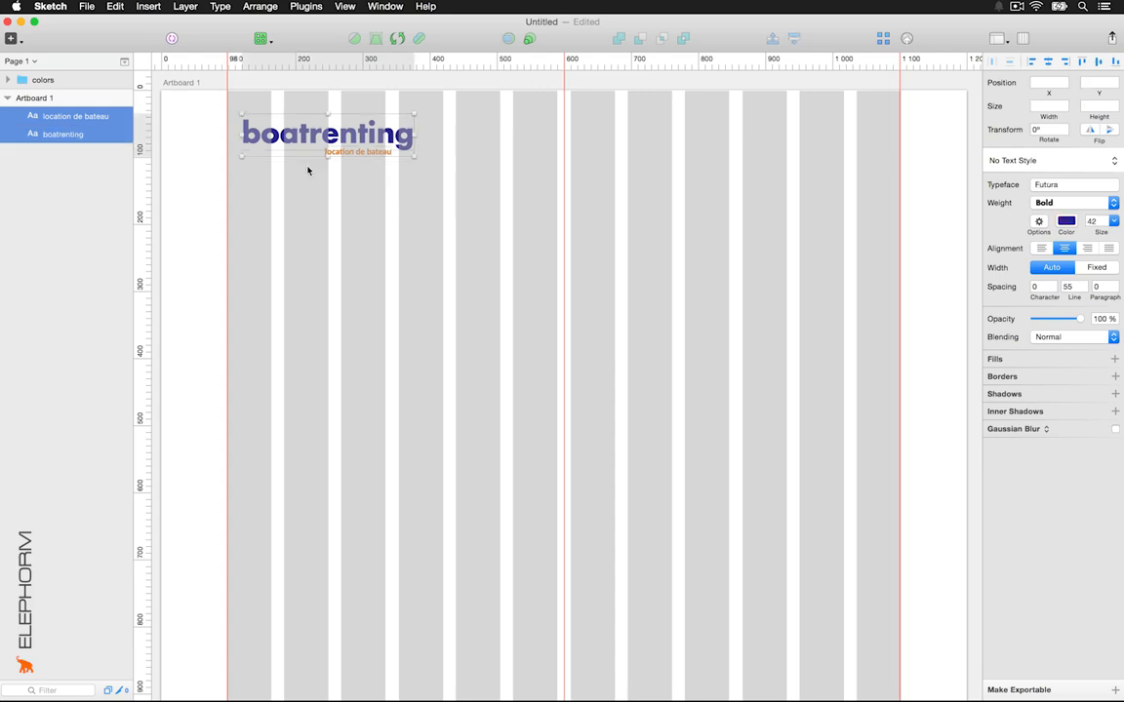
# Group the wordmark and tagline, rename the group LOGO, and shift it slightly right and down
pyautogui.press('super+g')
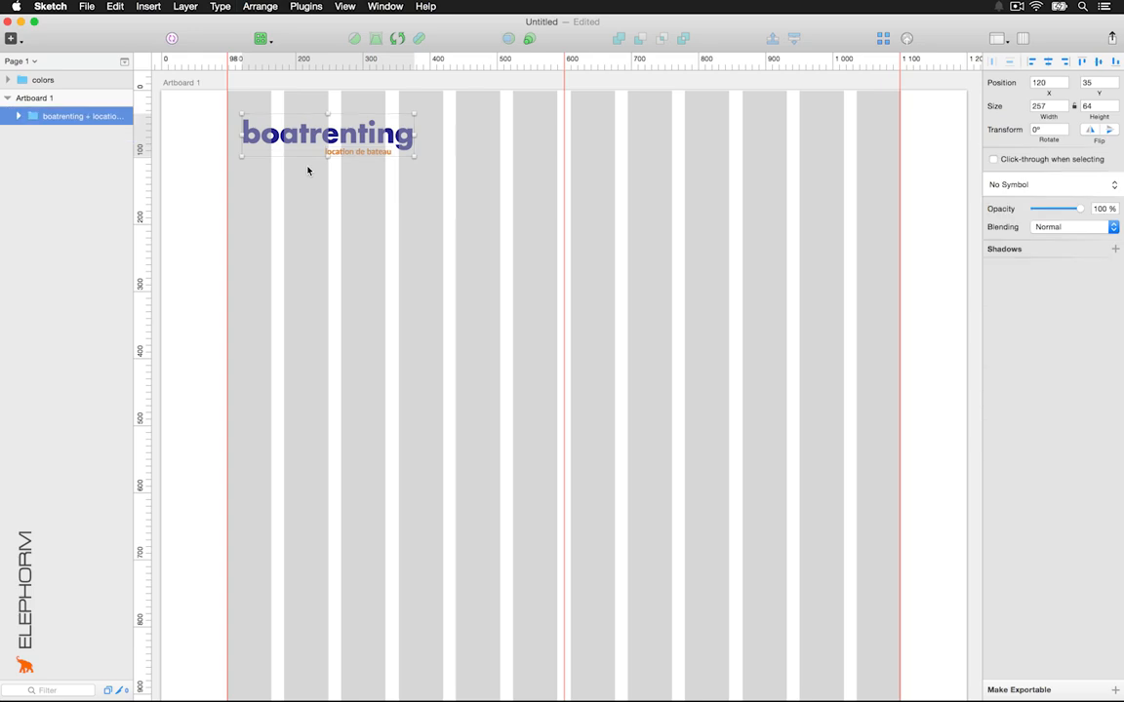
pyautogui.click(374, 145)
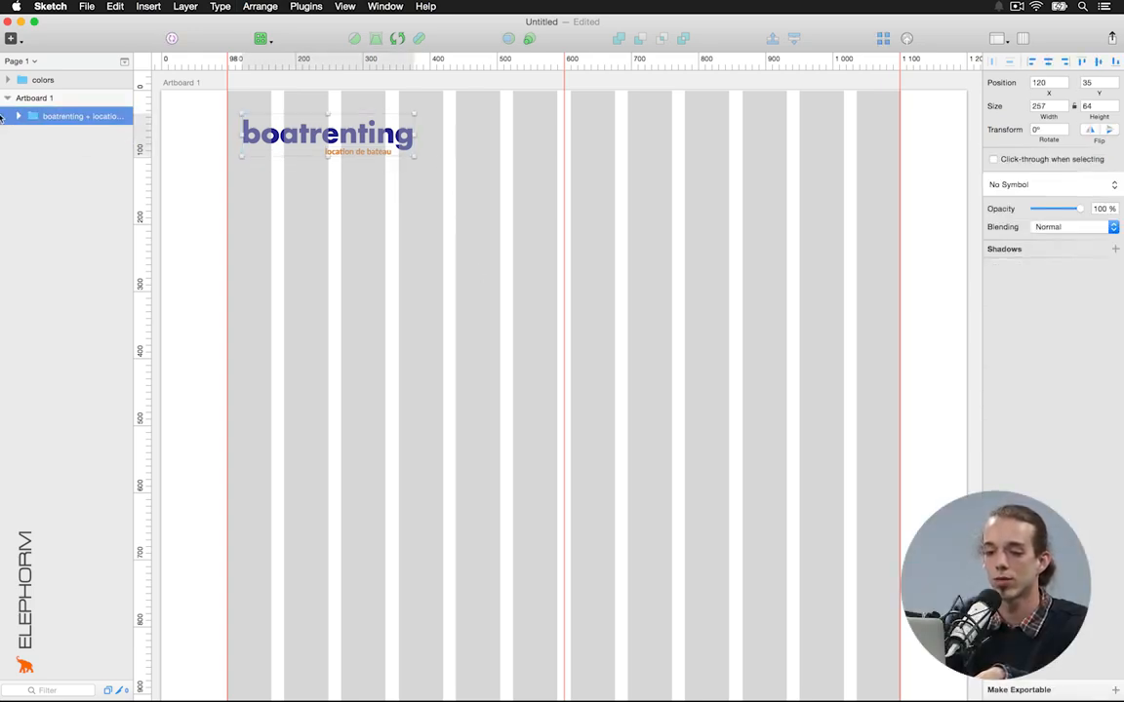
pyautogui.click(17, 116)
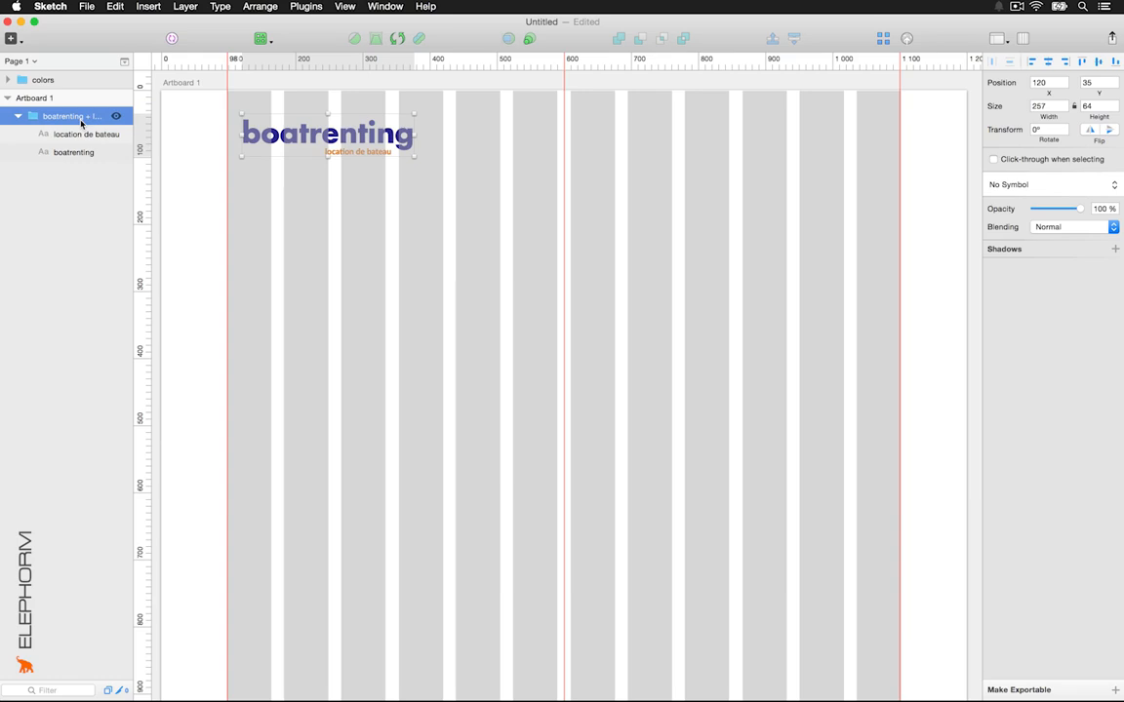
pyautogui.press('super+r')
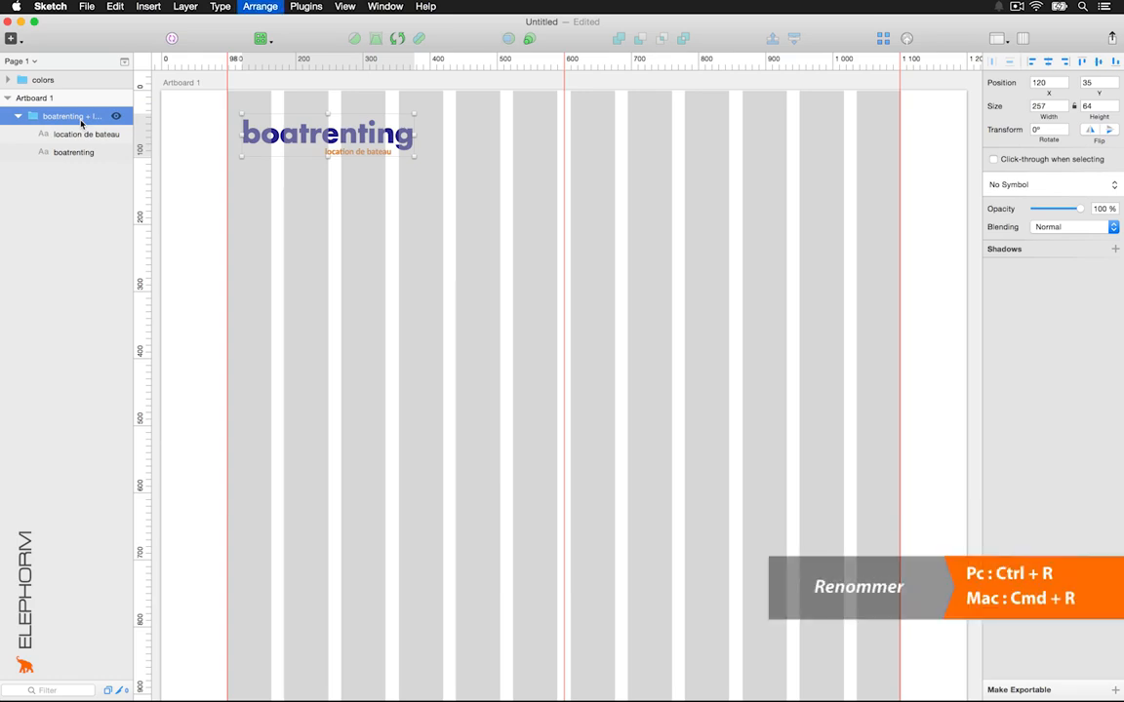
pyautogui.write('LOGO')
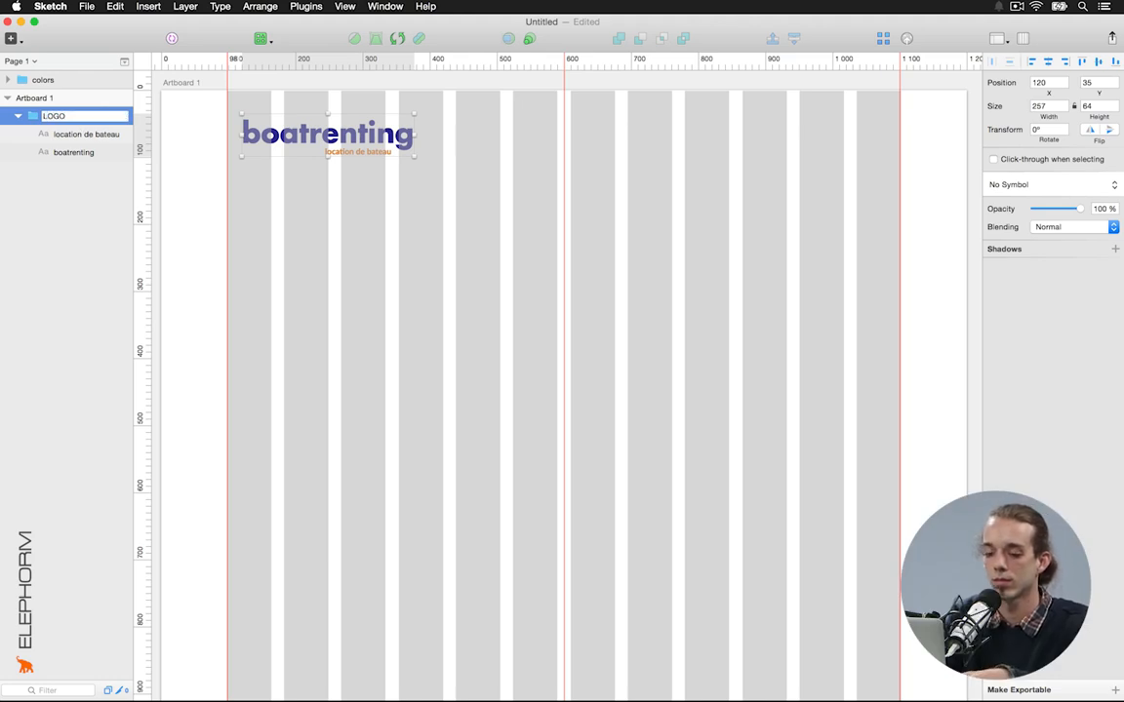
pyautogui.press('Return')
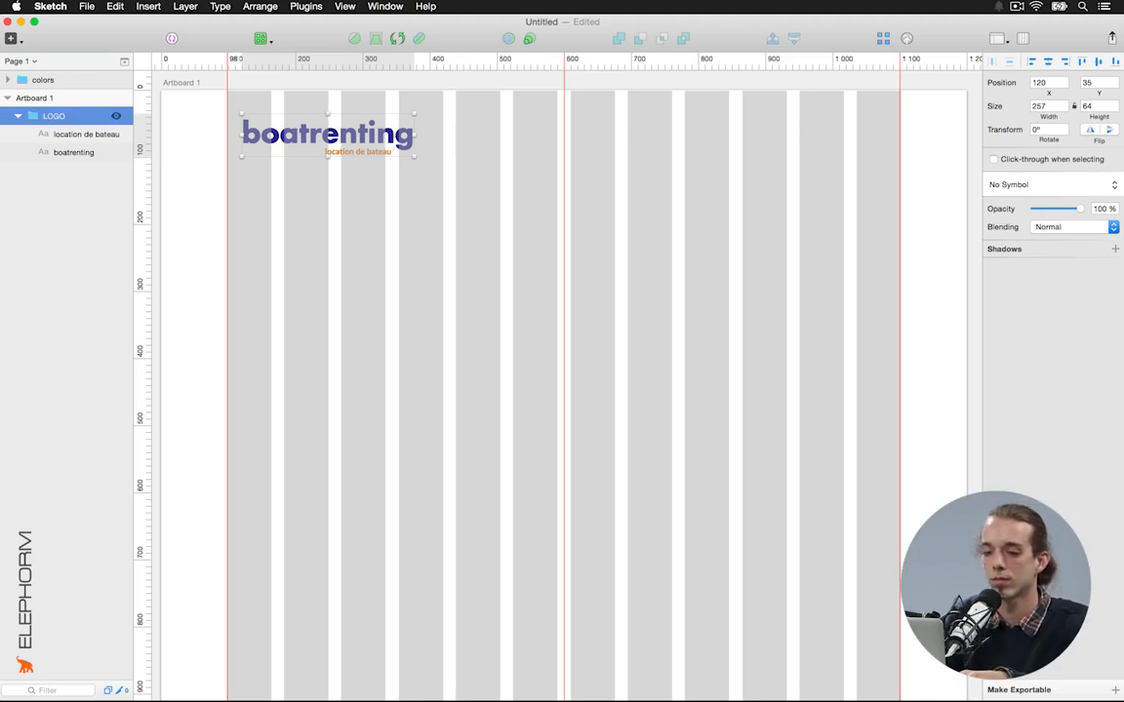
pyautogui.click(309, 211)
pyautogui.moveTo(365, 139); pyautogui.dragTo(381, 149)
# Add a 'locations' label and a copy beside it retyped as 'destination'
pyautogui.click(380, 315)
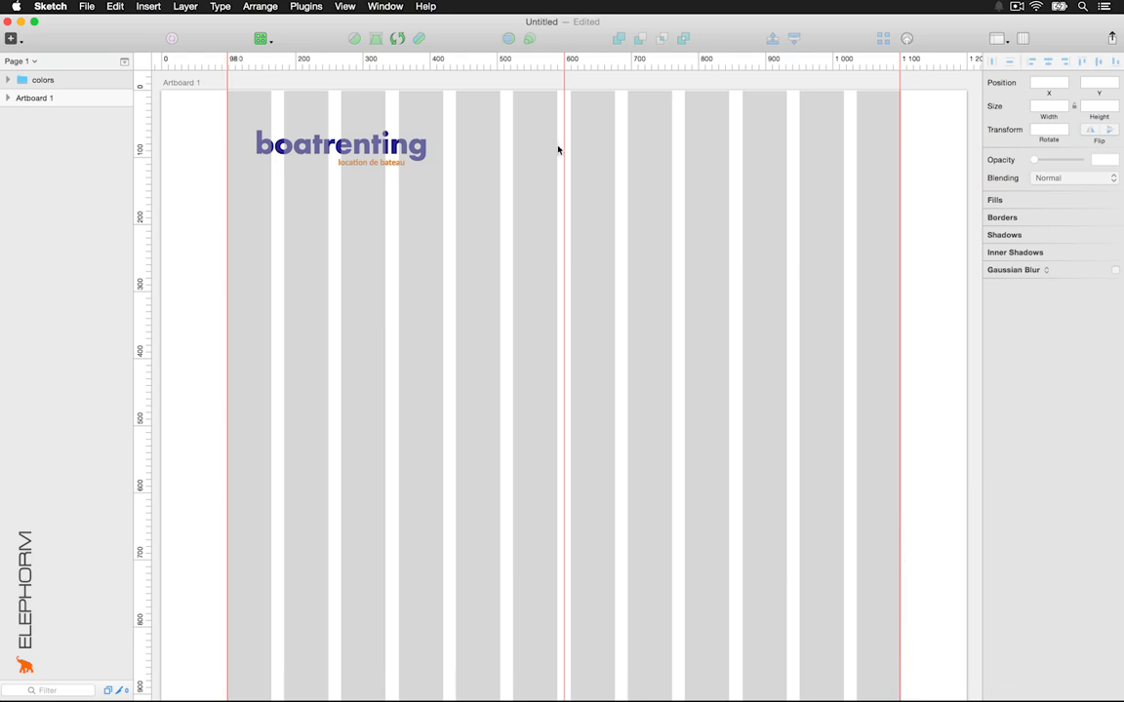
pyautogui.press('t')
pyautogui.click(559, 145)
pyautogui.write('locations')
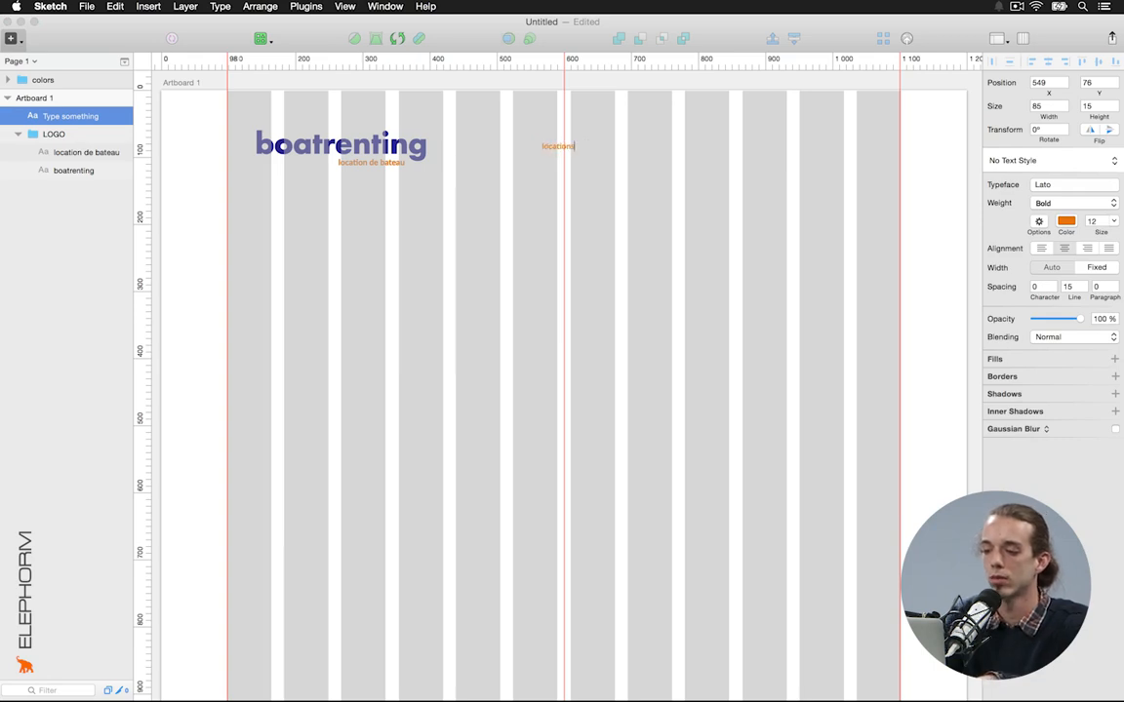
pyautogui.press('Escape')
pyautogui.moveTo(560, 146); pyautogui.dragTo(638, 149)
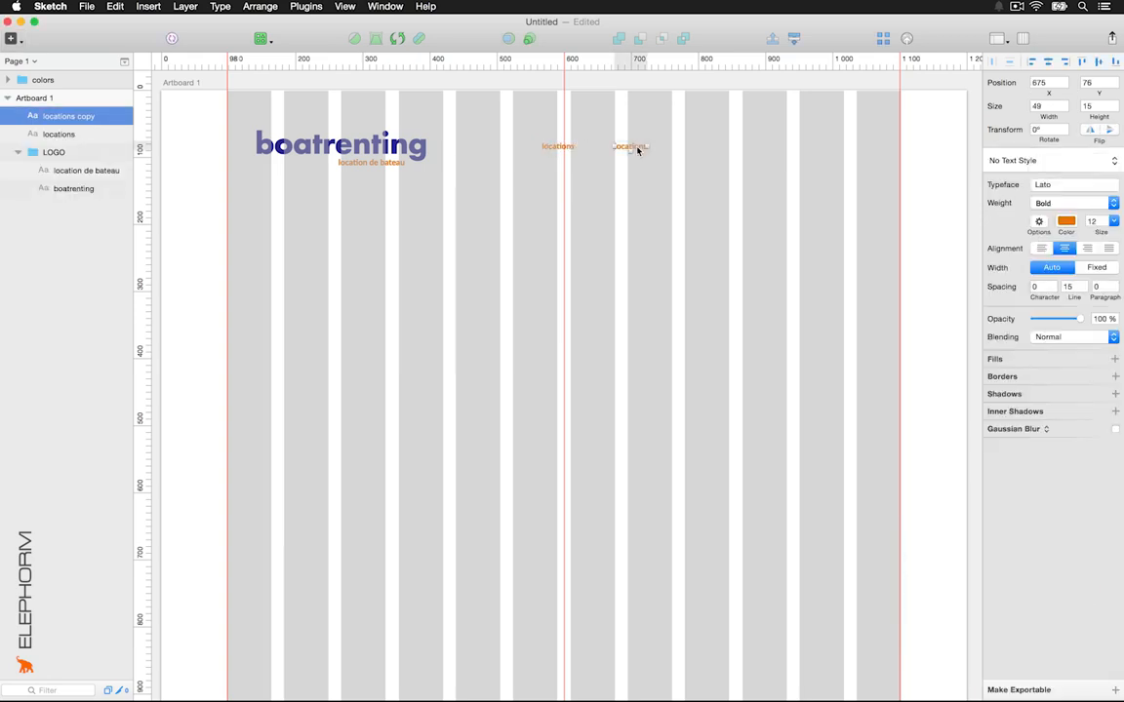
pyautogui.doubleClick(635, 146)
pyautogui.write('desti')
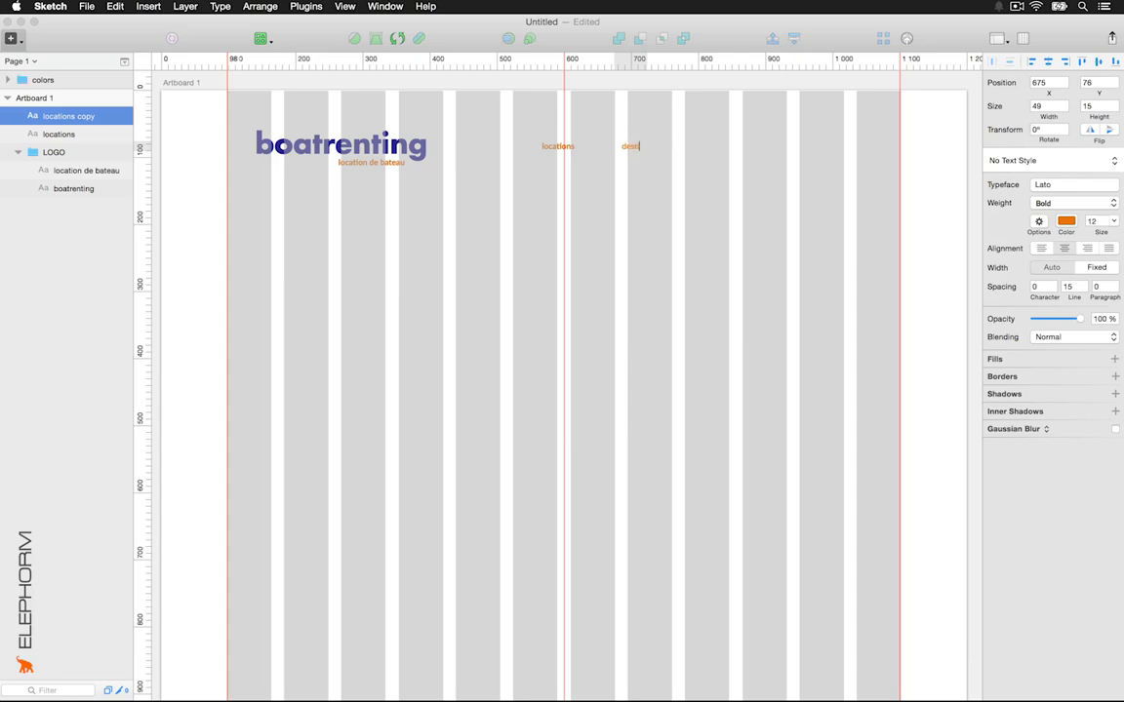
pyautogui.write('nation')
pyautogui.press('Escape')
# Add 'mon compte' and 'contact' copies further right along the header row
pyautogui.moveTo(651, 146); pyautogui.dragTo(731, 148)
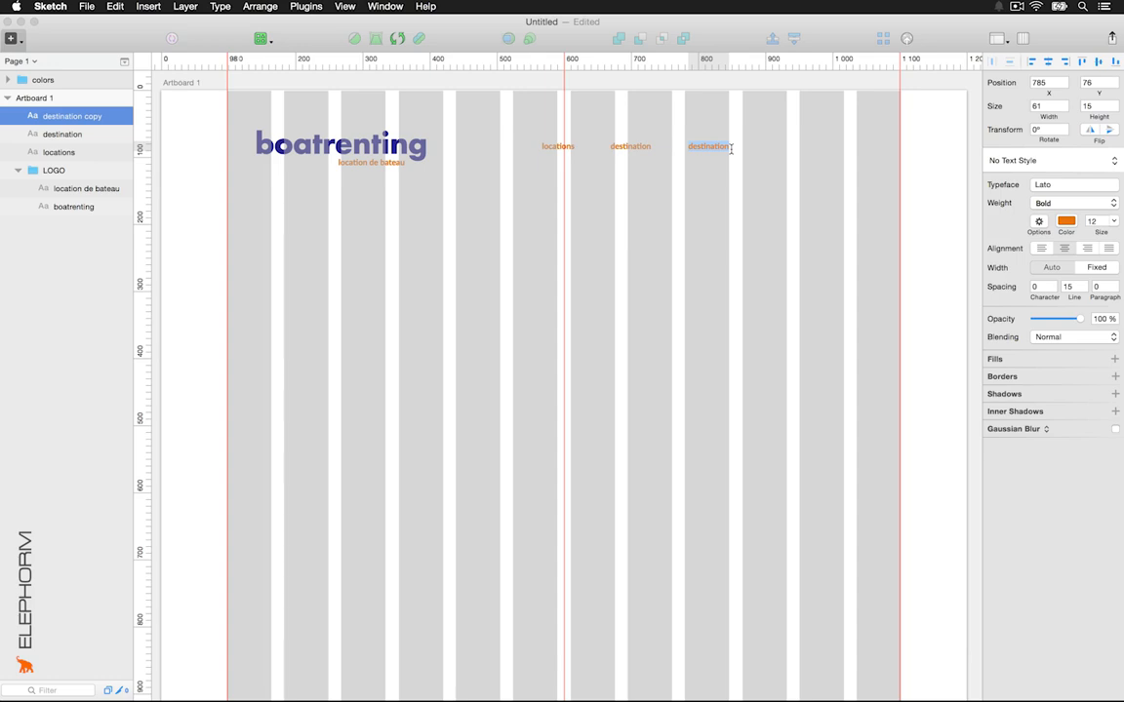
pyautogui.write('mon compte')
pyautogui.click(728, 188)
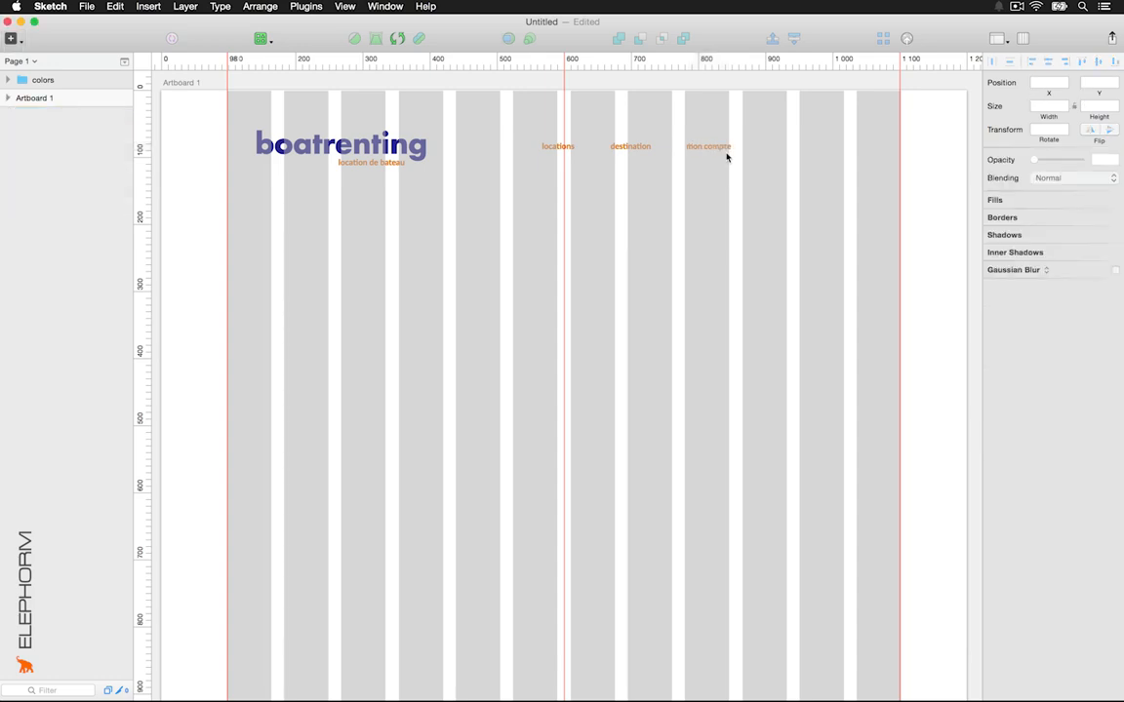
pyautogui.click(717, 148)
pyautogui.moveTo(717, 148); pyautogui.dragTo(797, 146)
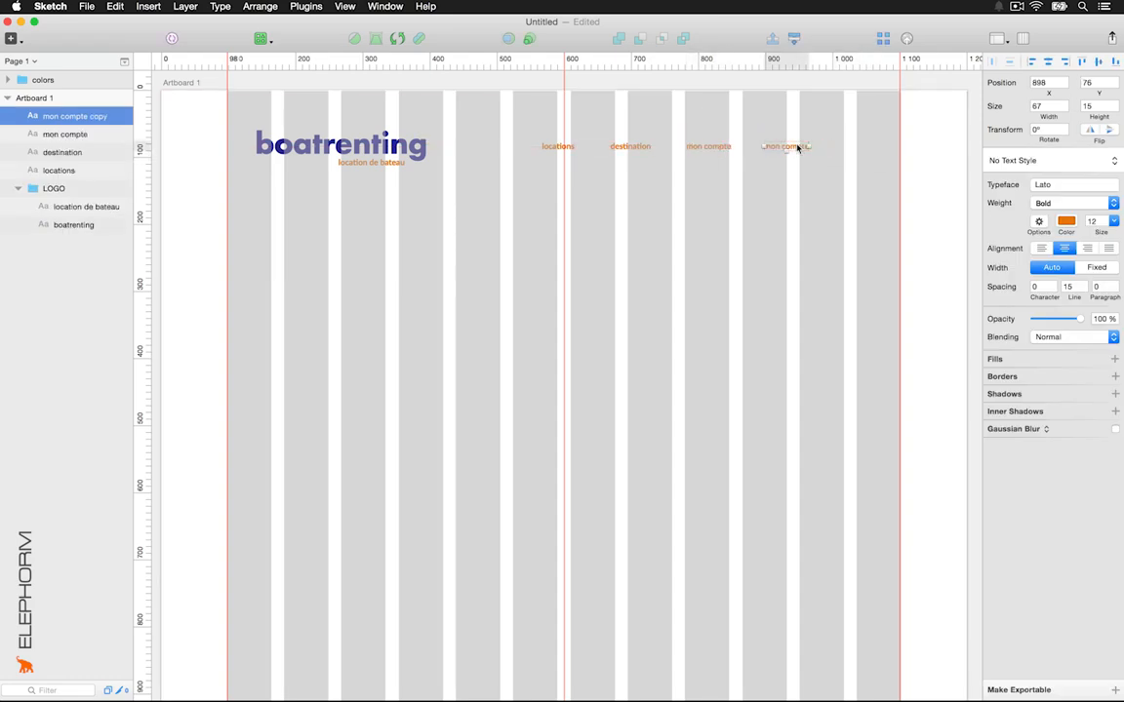
pyautogui.doubleClick(797, 146)
pyautogui.write('contact')
pyautogui.click(833, 136)
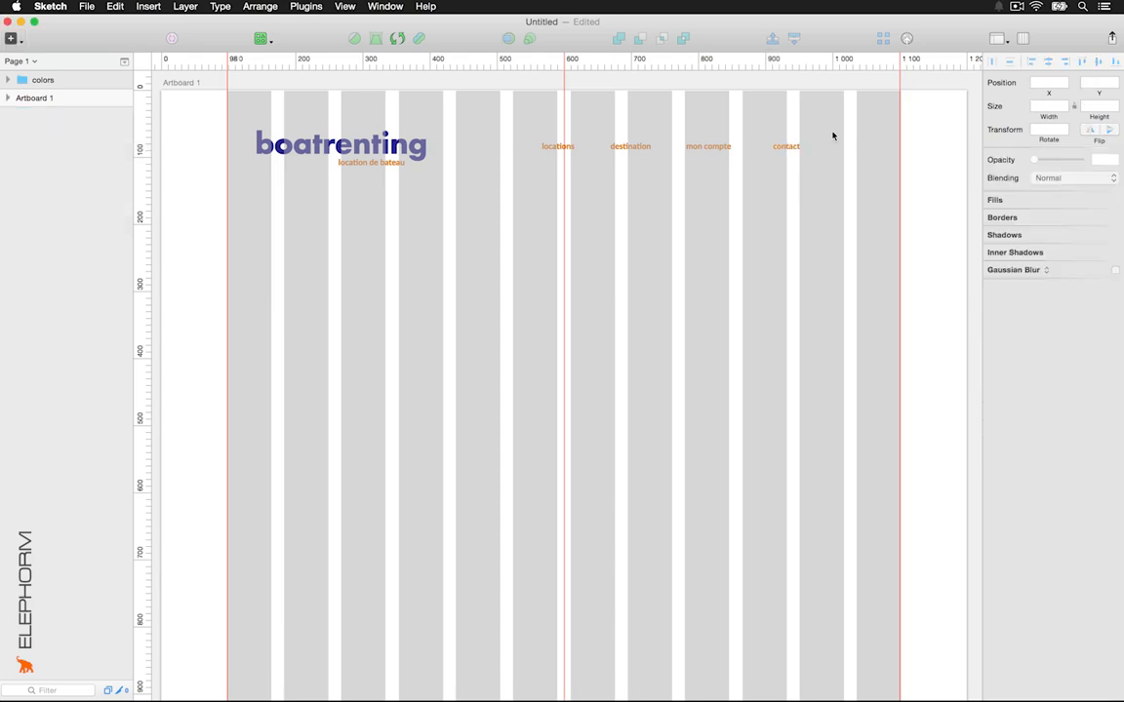
pyautogui.moveTo(834, 136); pyautogui.dragTo(548, 184)
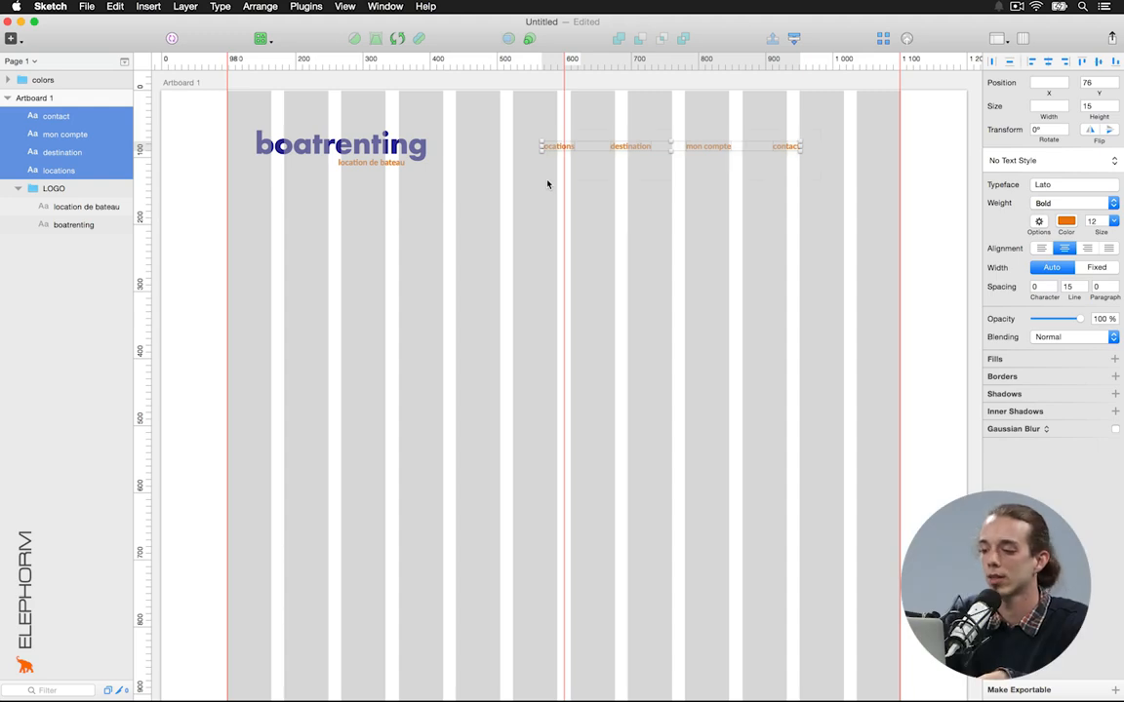
# Create a text style named 'navigation' from the four labels and recolour them near-black
pyautogui.click(1045, 162)
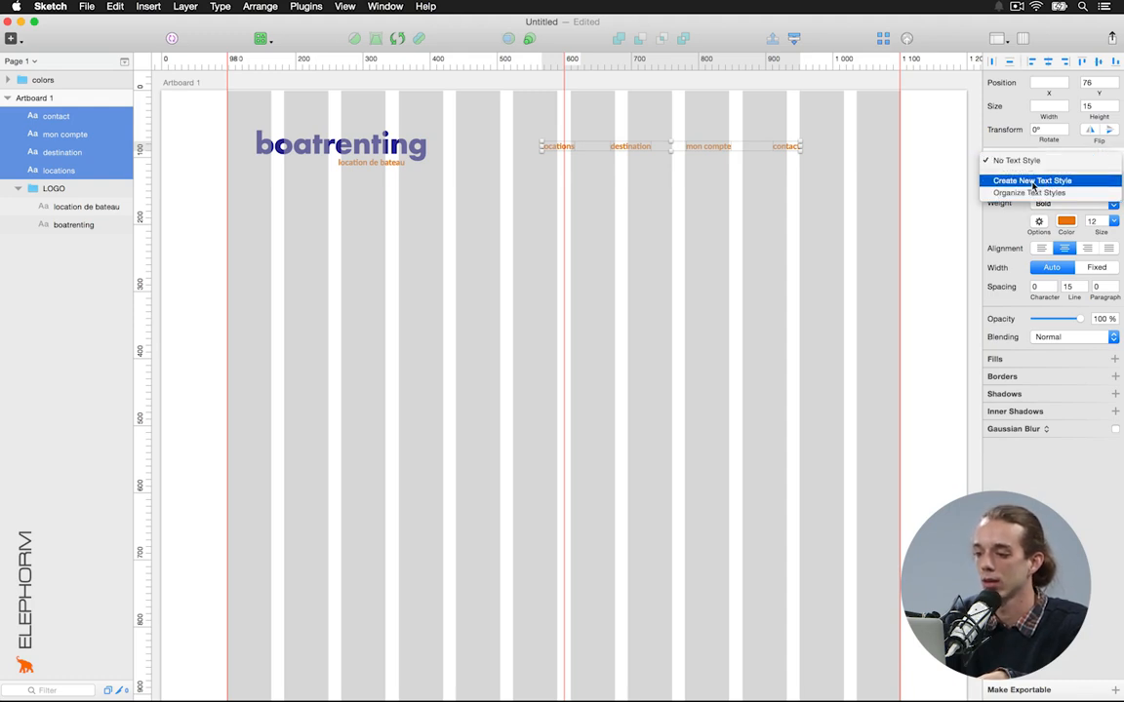
pyautogui.click(1034, 181)
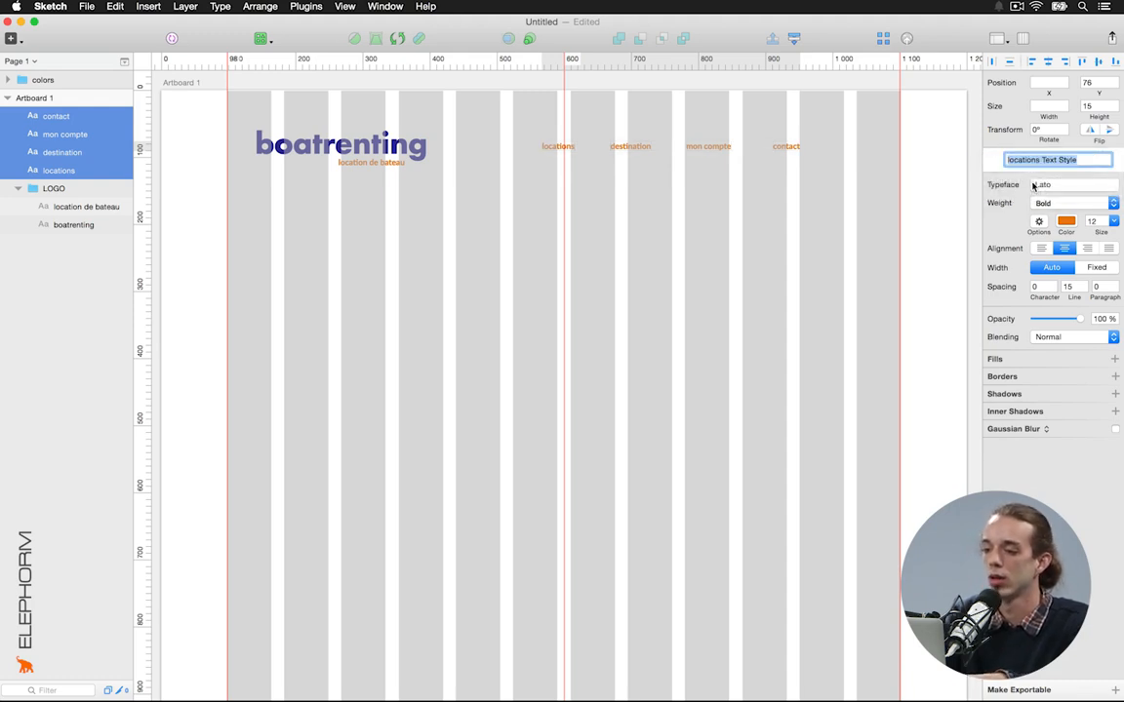
pyautogui.write('navigation')
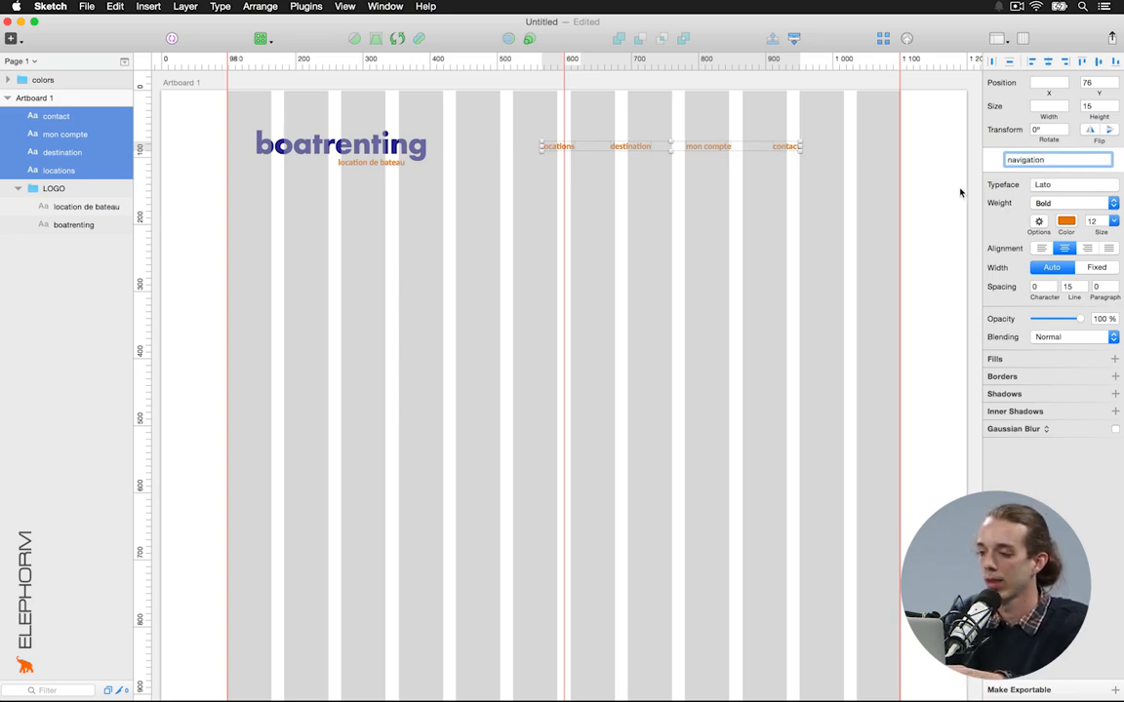
pyautogui.click(929, 195)
pyautogui.click(777, 148)
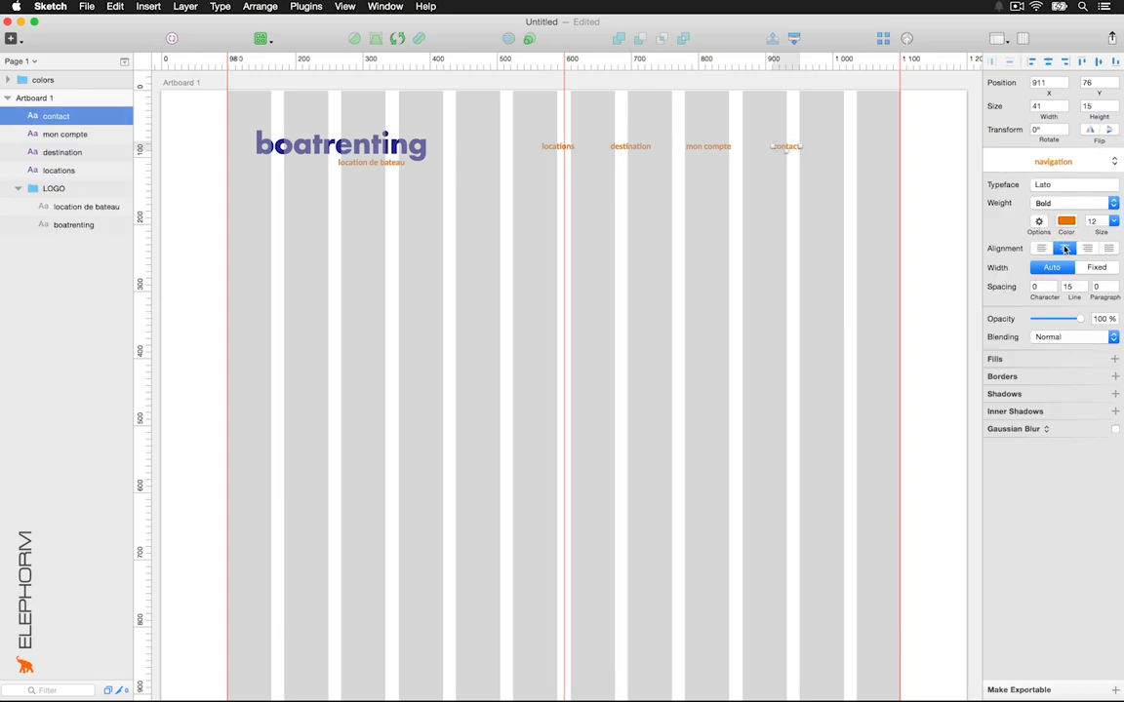
pyautogui.click(1066, 221)
pyautogui.moveTo(1019, 292); pyautogui.dragTo(974, 381)
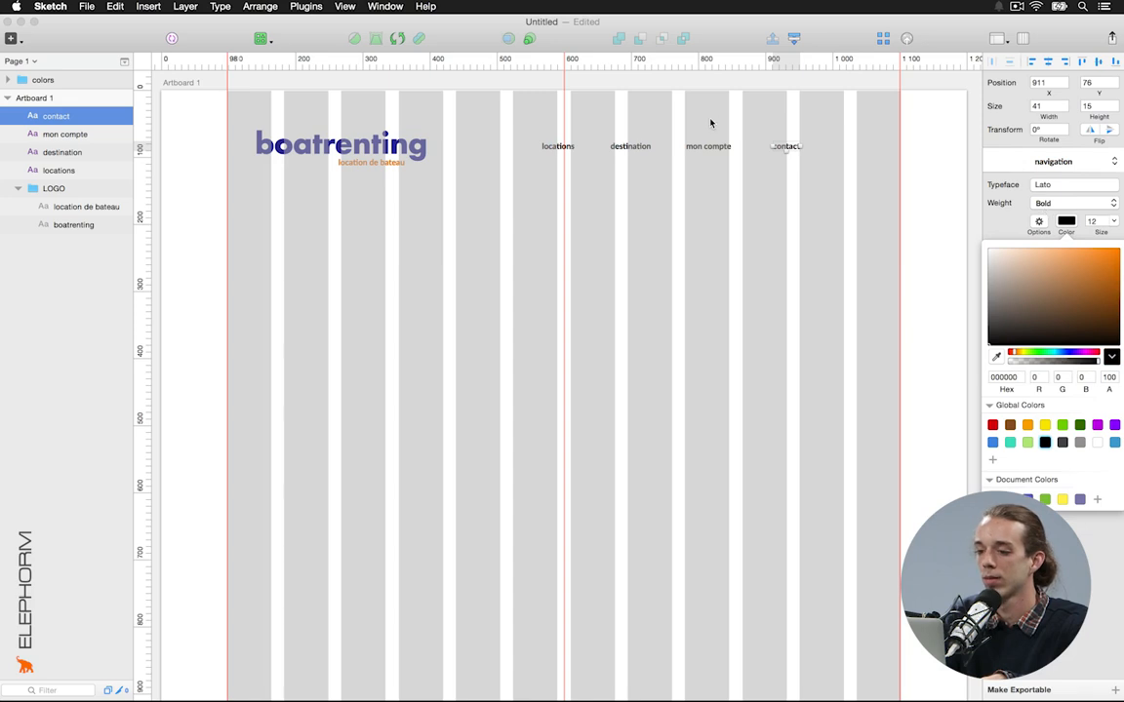
# Make the CONTACT label and all four navigation labels uppercase
pyautogui.click(733, 168)
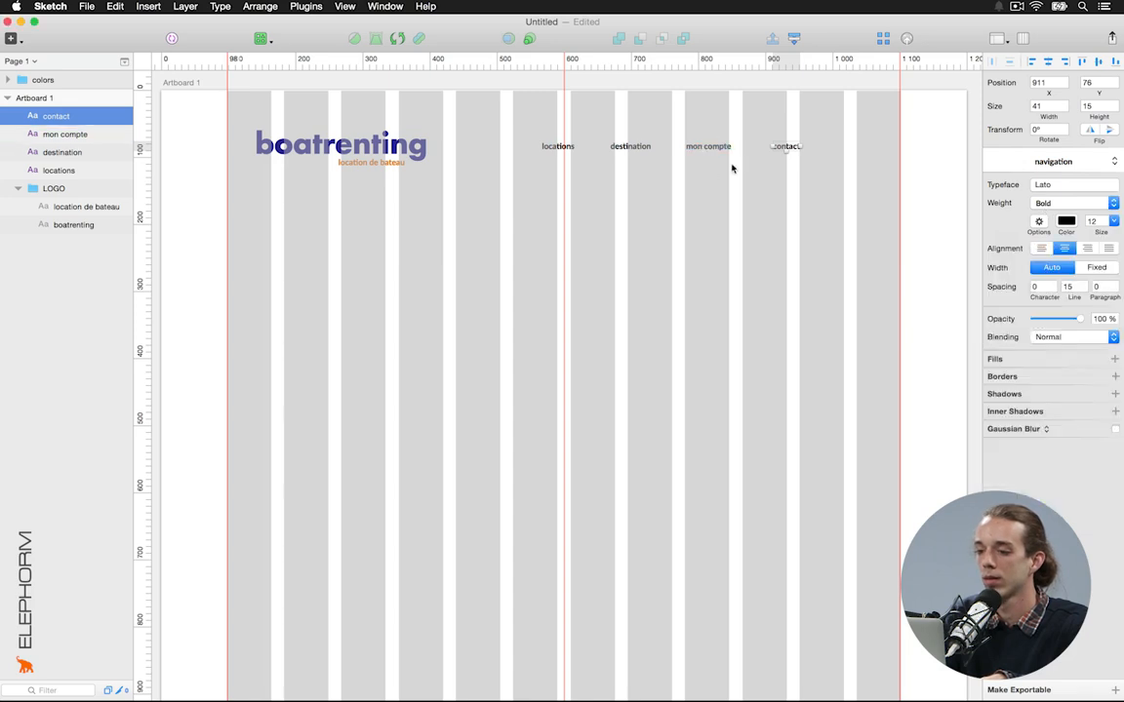
pyautogui.click(184, 7)
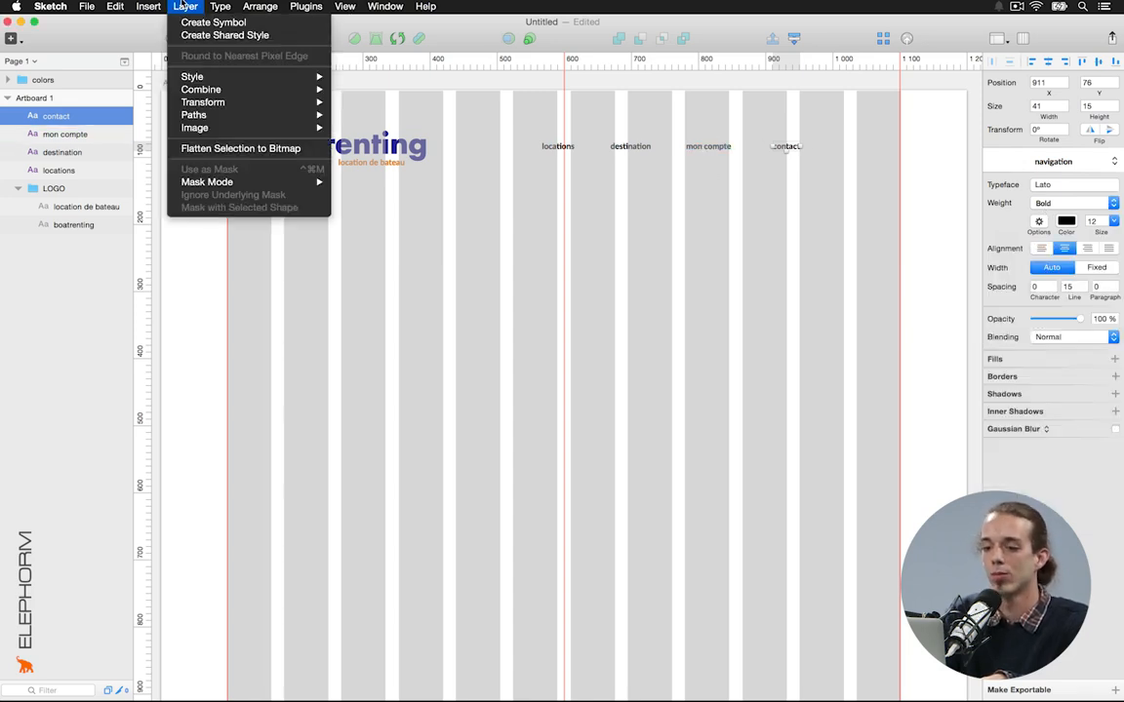
pyautogui.moveTo(221, 7)
pyautogui.click(274, 102)
pyautogui.keyDown('shift'); pyautogui.click(570, 153); pyautogui.keyUp('shift')
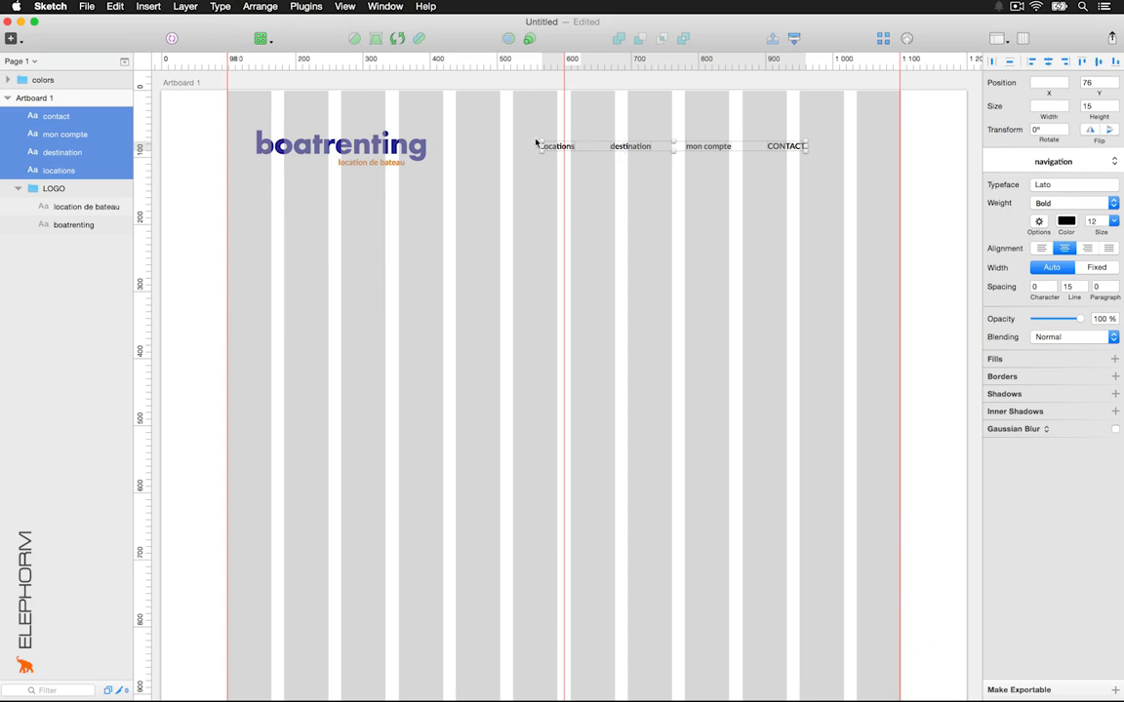
pyautogui.click(223, 6)
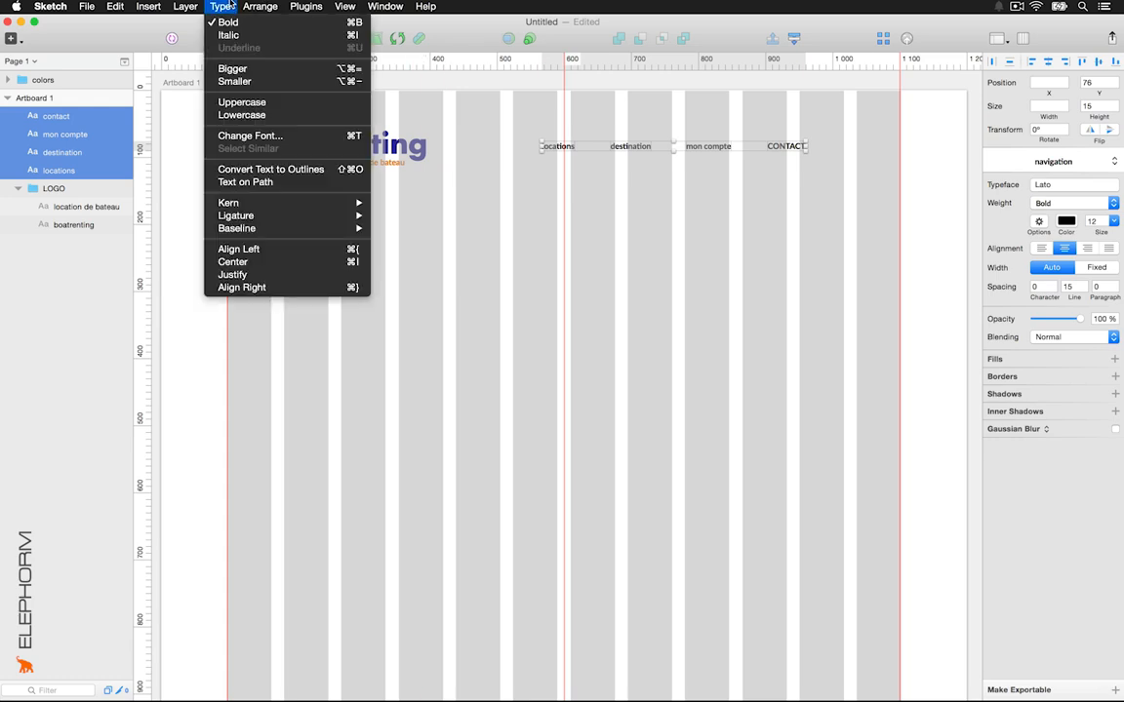
pyautogui.click(260, 102)
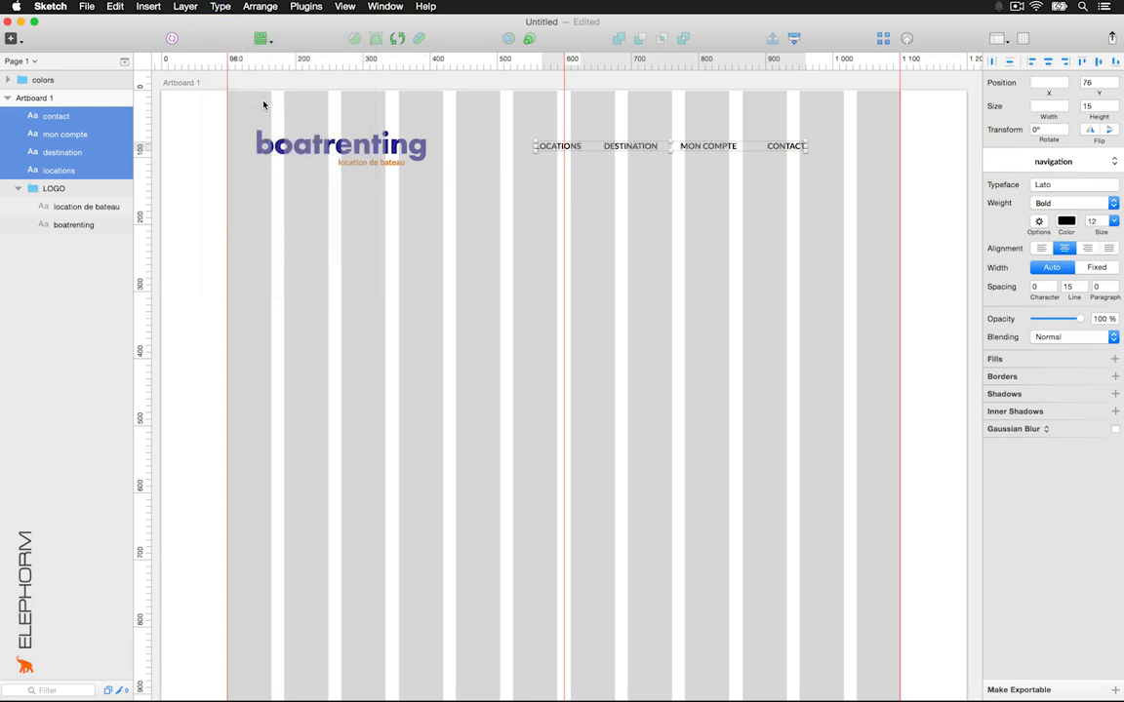
# Set the navigation labels' font size to 16
pyautogui.click(1099, 221)
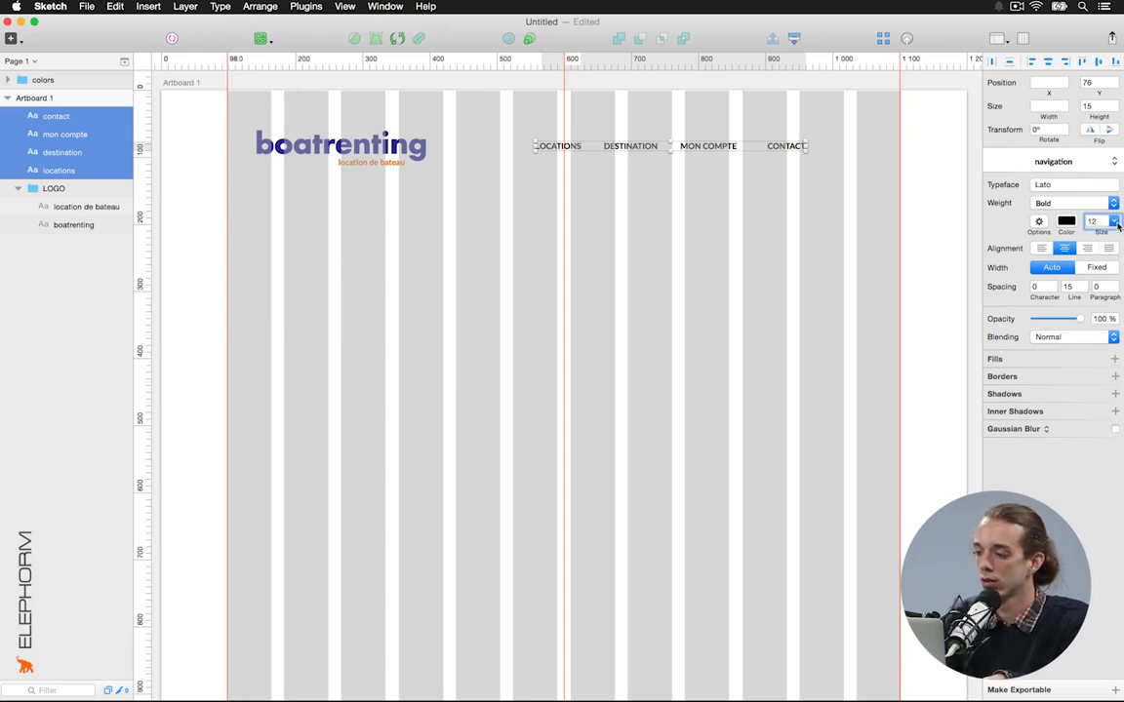
pyautogui.click(1115, 222)
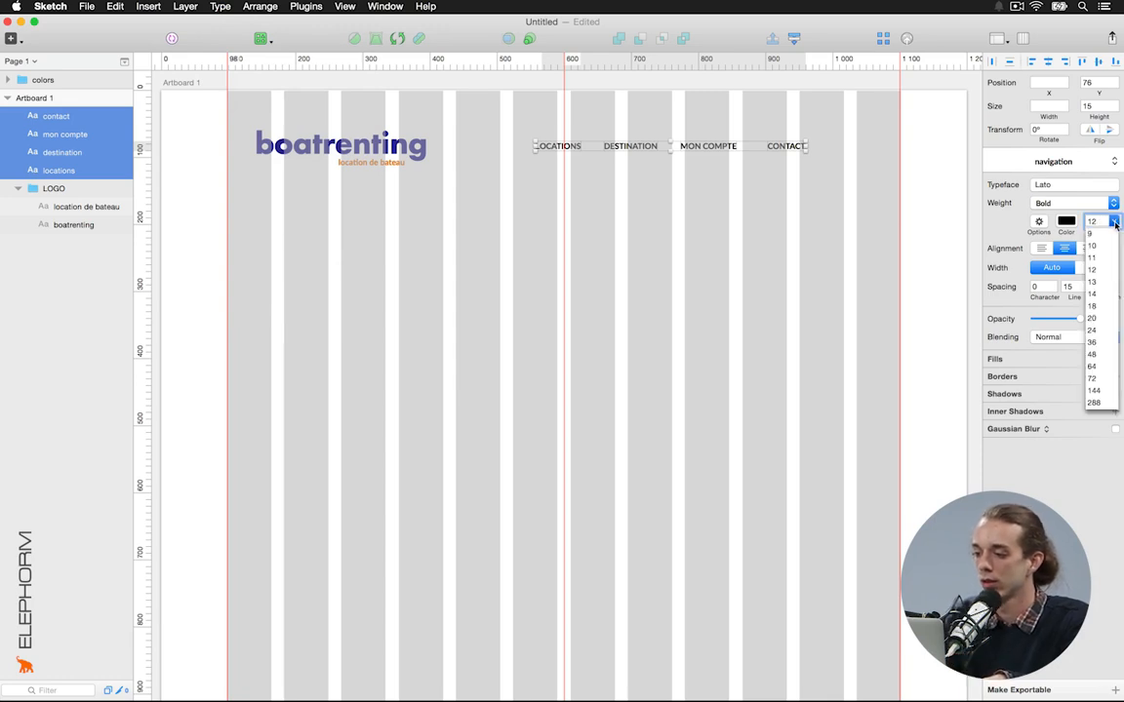
pyautogui.click(1093, 298)
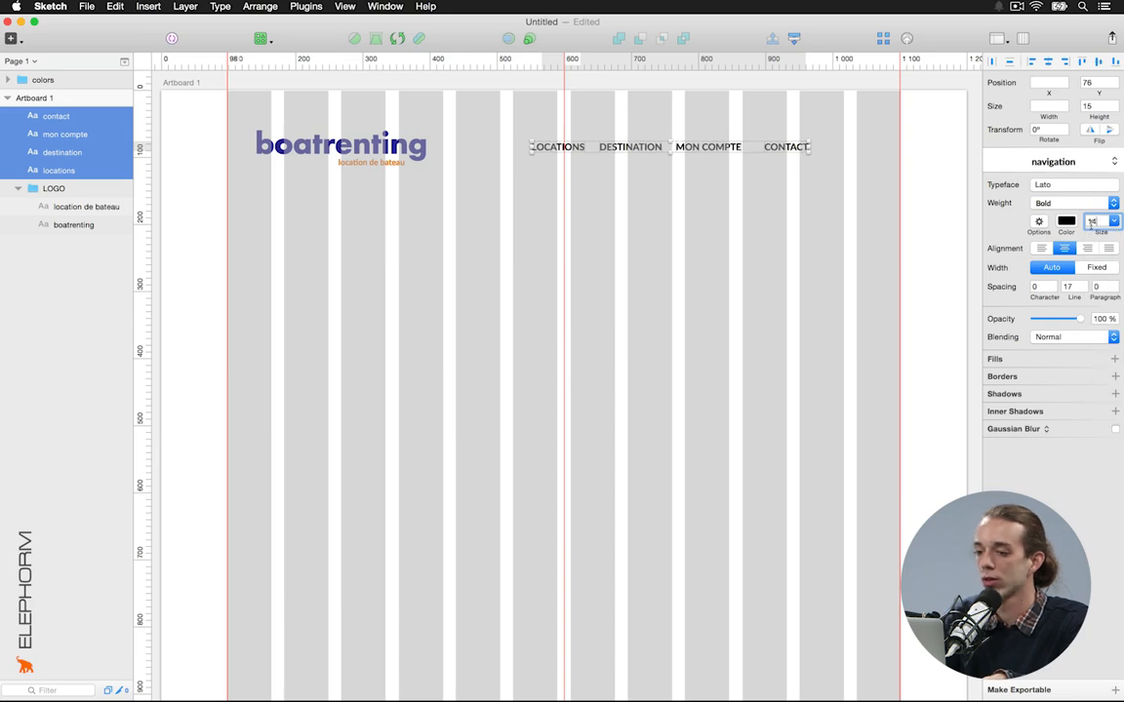
pyautogui.press('Up')
pyautogui.press('Up')
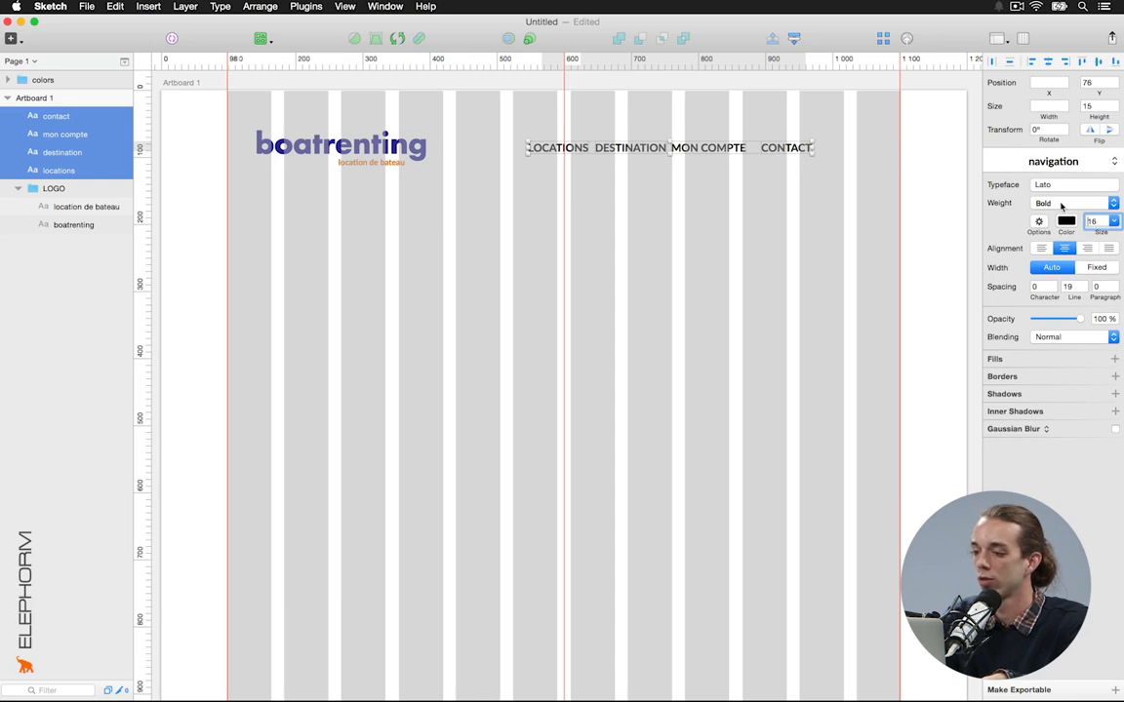
pyautogui.click(845, 187)
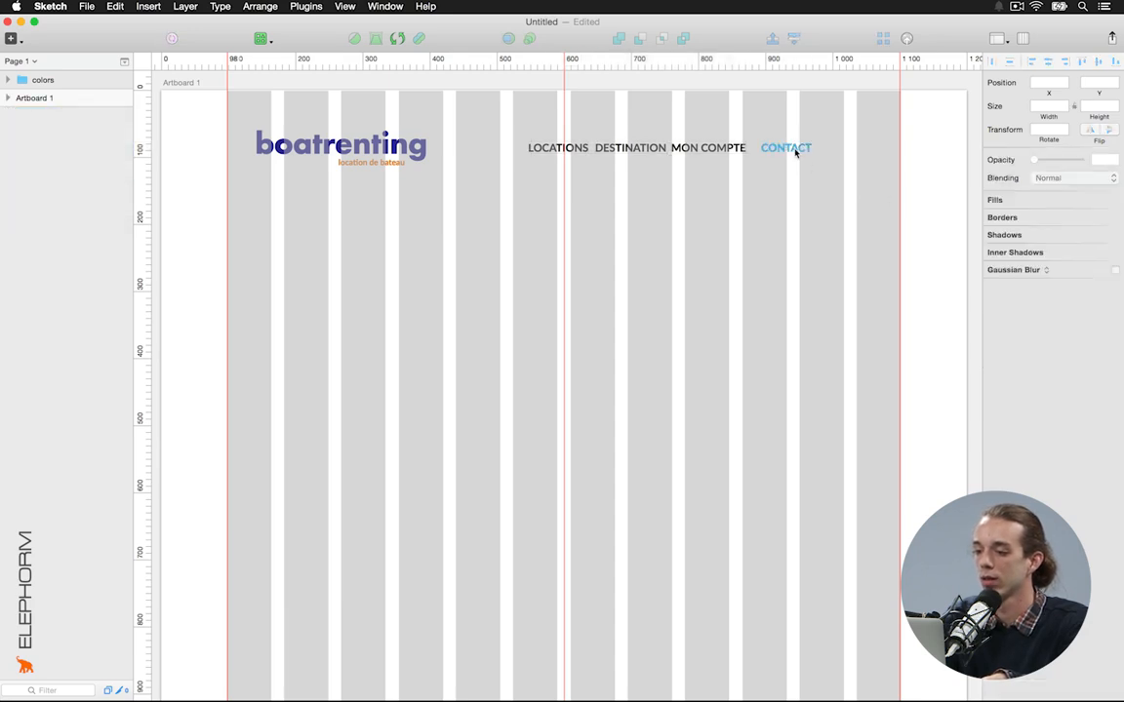
# Set the CONTACT label's font weight to Regular
pyautogui.click(796, 150)
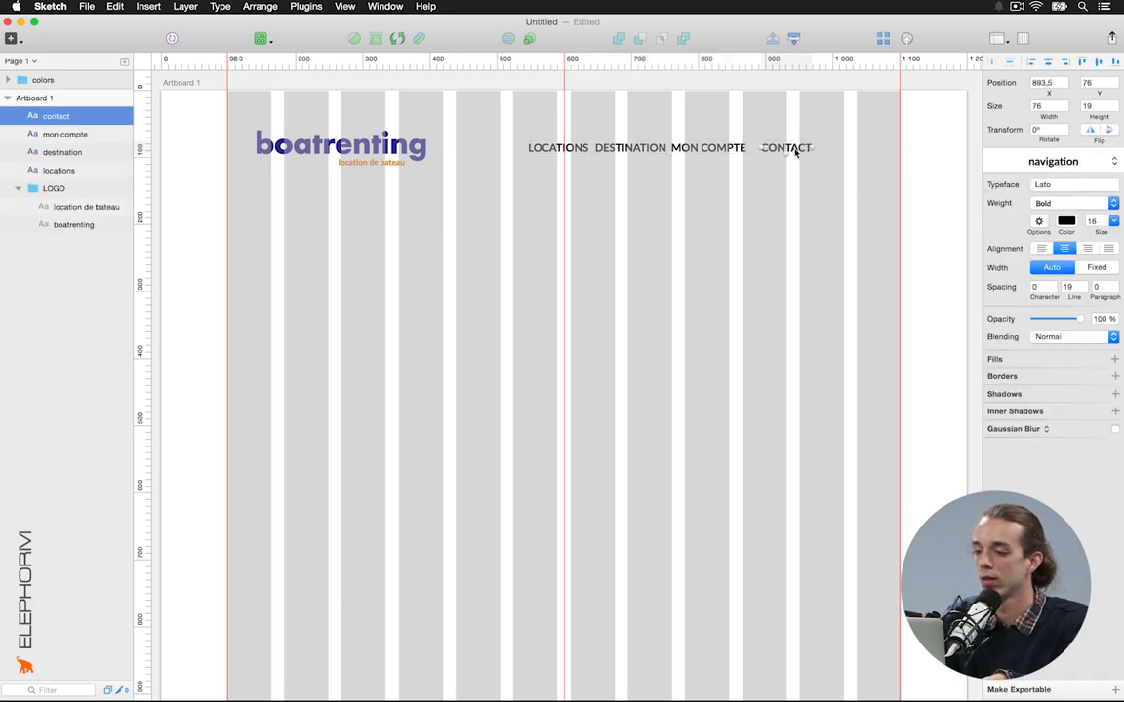
pyautogui.click(1050, 204)
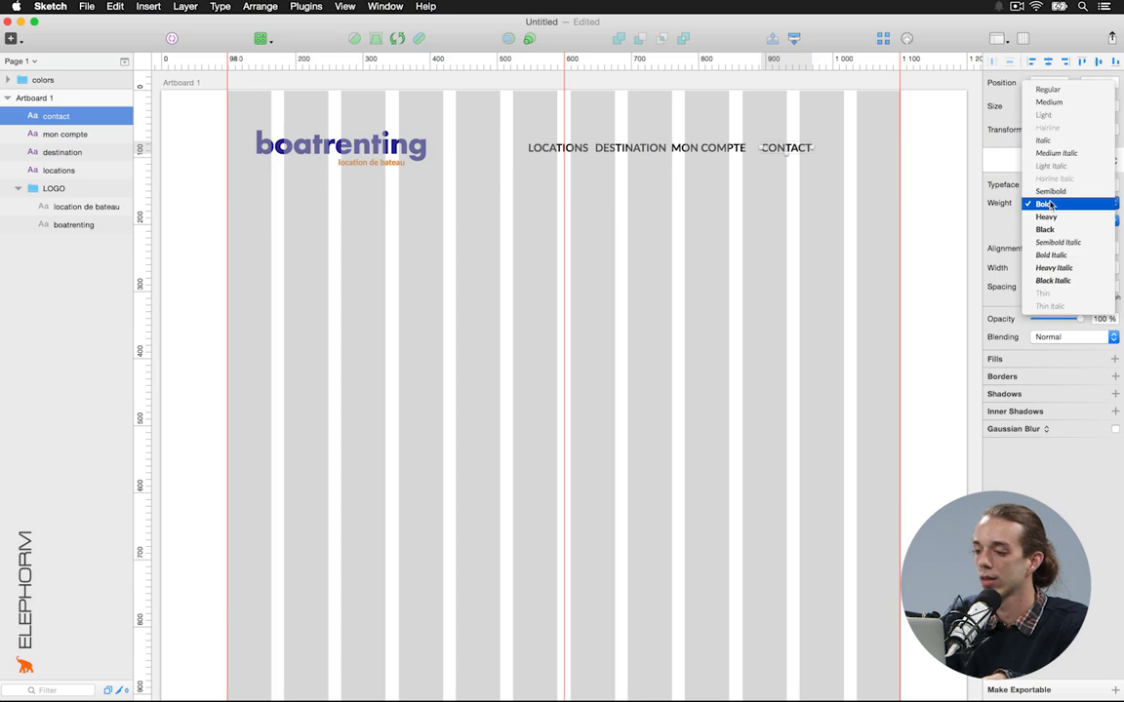
pyautogui.click(1054, 93)
pyautogui.click(790, 181)
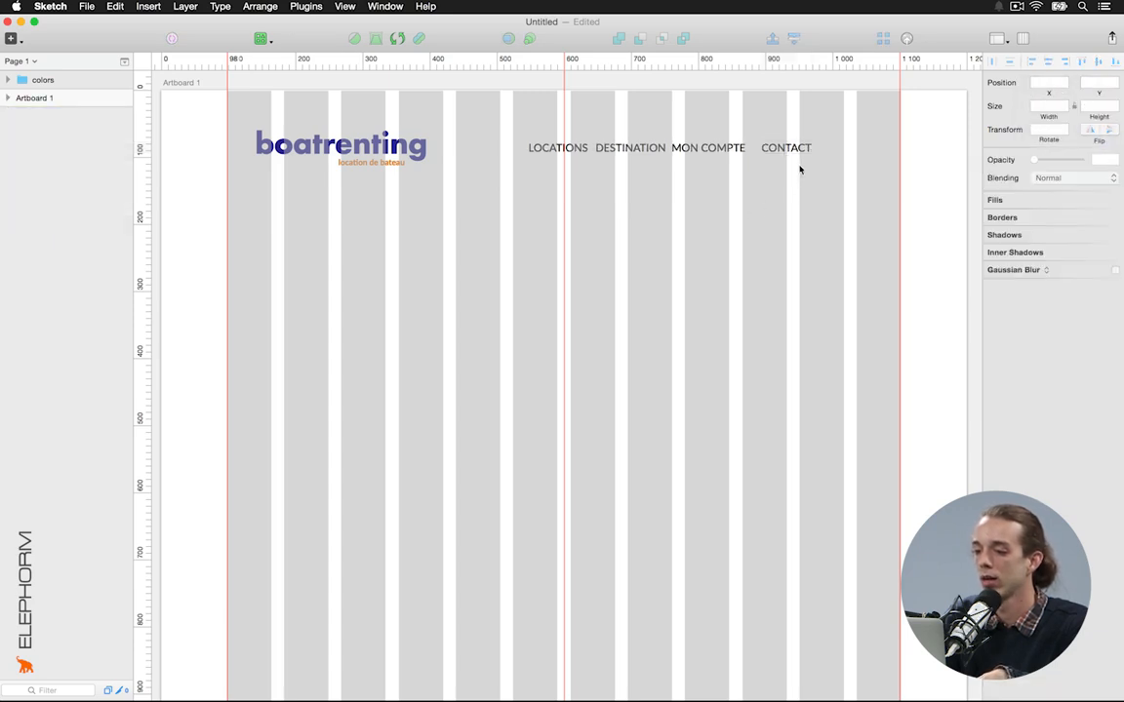
# Move CONTACT right to the guide and space the four navigation labels evenly
pyautogui.moveTo(797, 149); pyautogui.dragTo(867, 148)
pyautogui.click(870, 127)
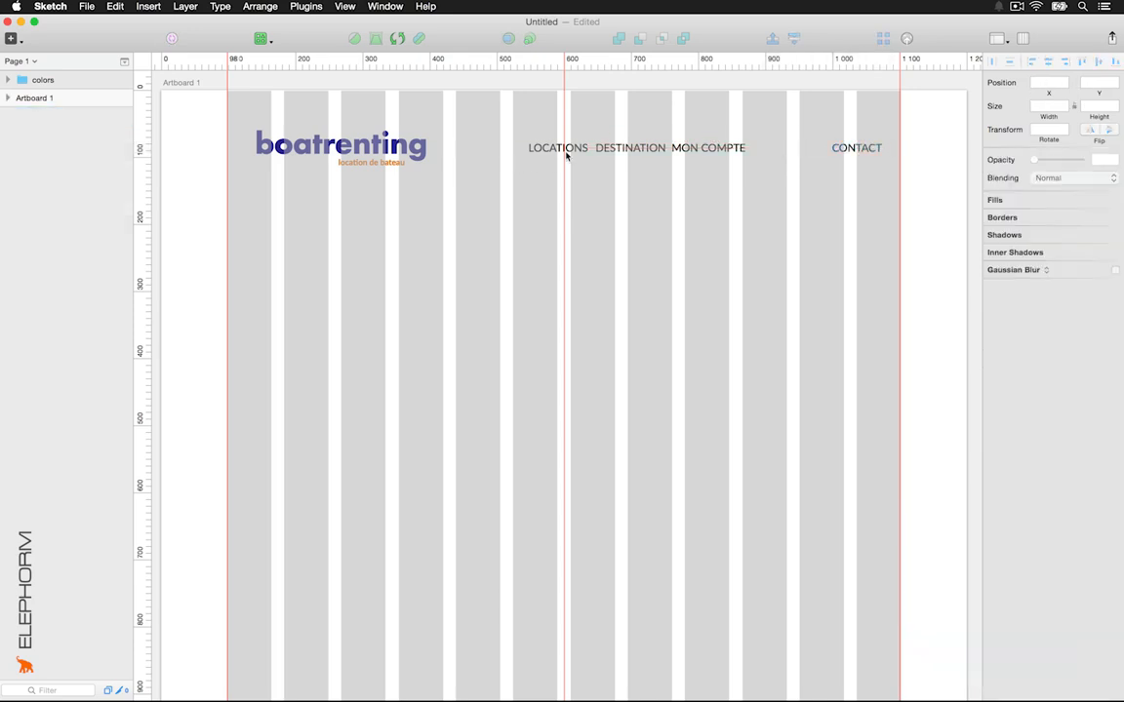
pyautogui.moveTo(564, 150); pyautogui.dragTo(875, 173)
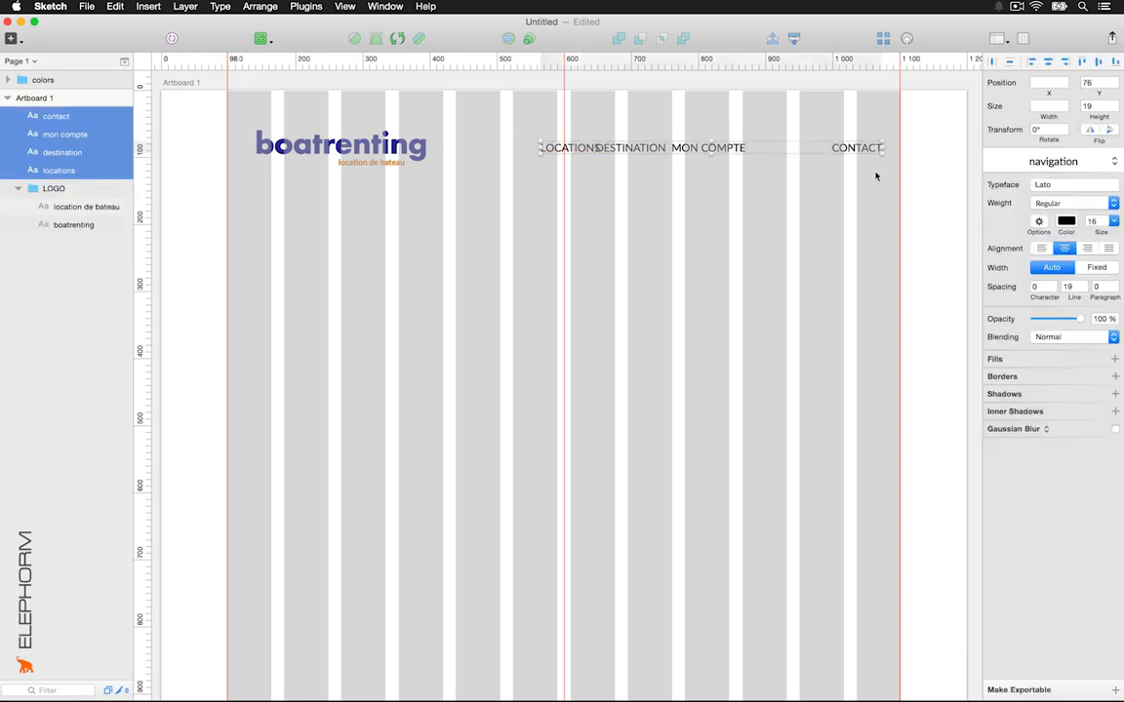
pyautogui.click(990, 64)
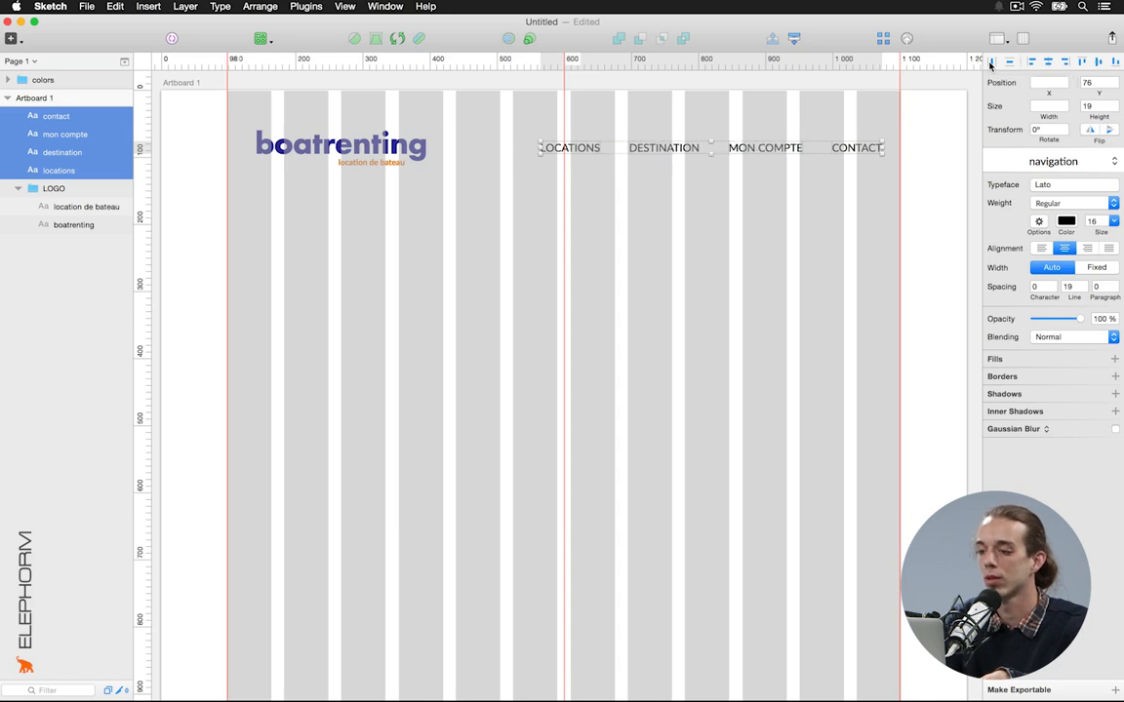
pyautogui.click(849, 216)
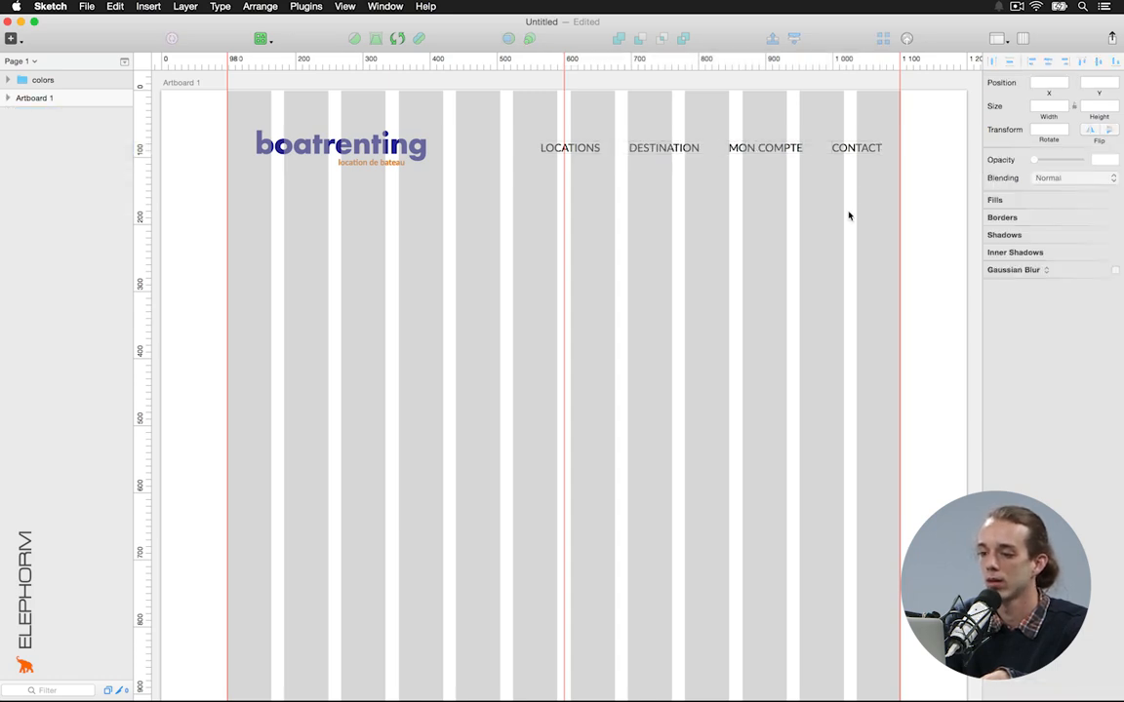
# Hide the layout grid columns
pyautogui.click(1022, 41)
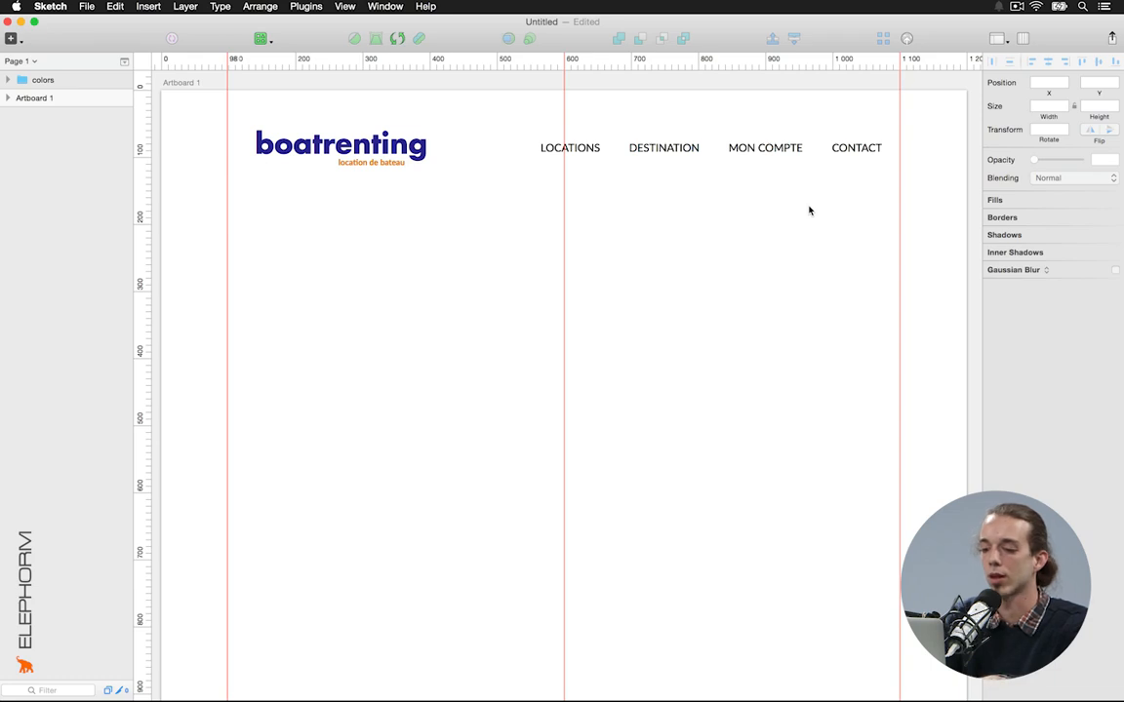
pyautogui.hotkey('ctrl', 'r')
pyautogui.hotkey('ctrl', 'r')
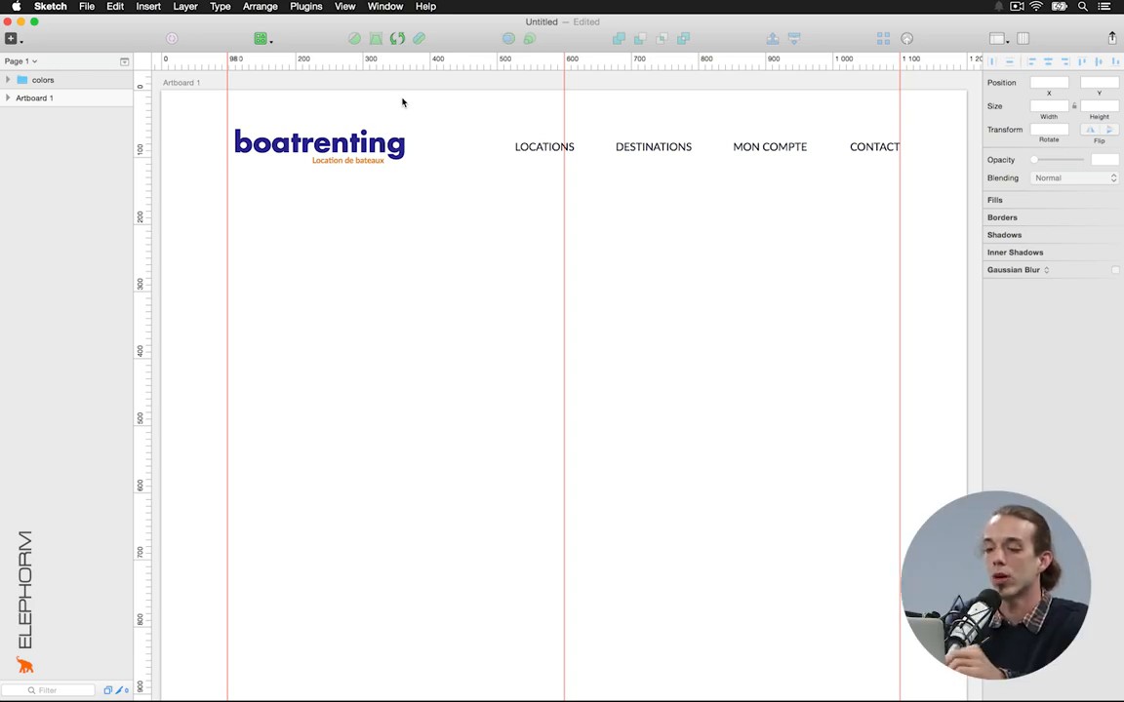
pyautogui.press('r')
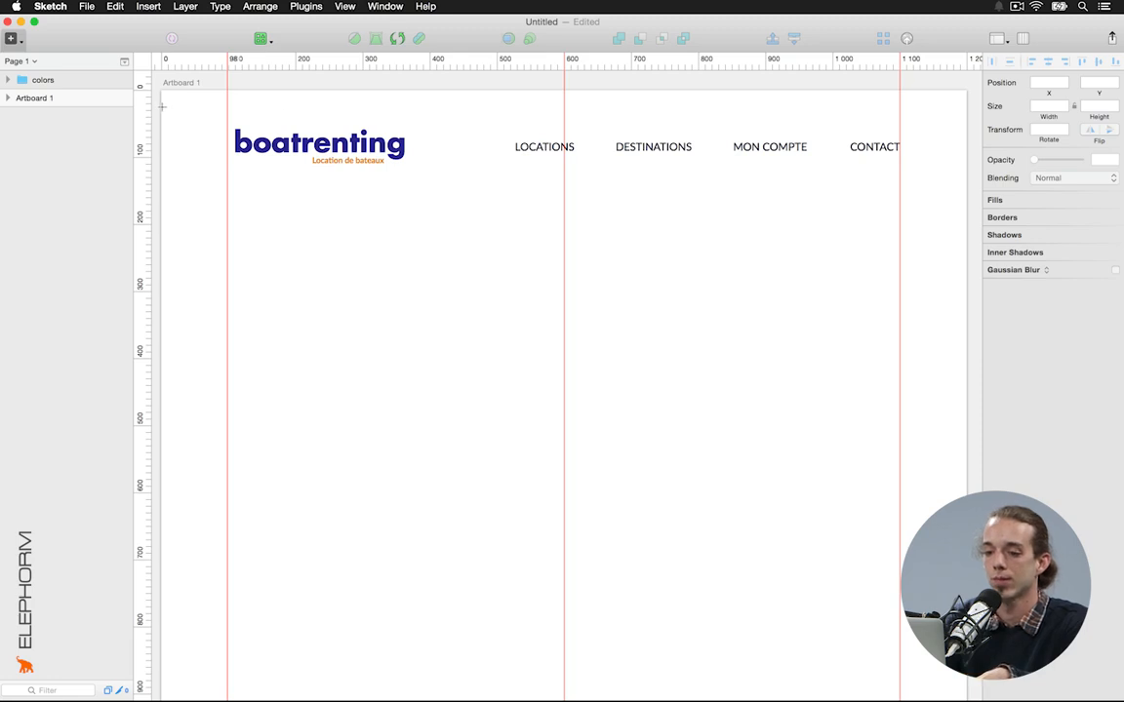
# Draw a full-width line across the artboard top and nudge it to Y 31.5
pyautogui.moveTo(161, 107); pyautogui.dragTo(966, 121)
pyautogui.press('alt')
pyautogui.press('alt')
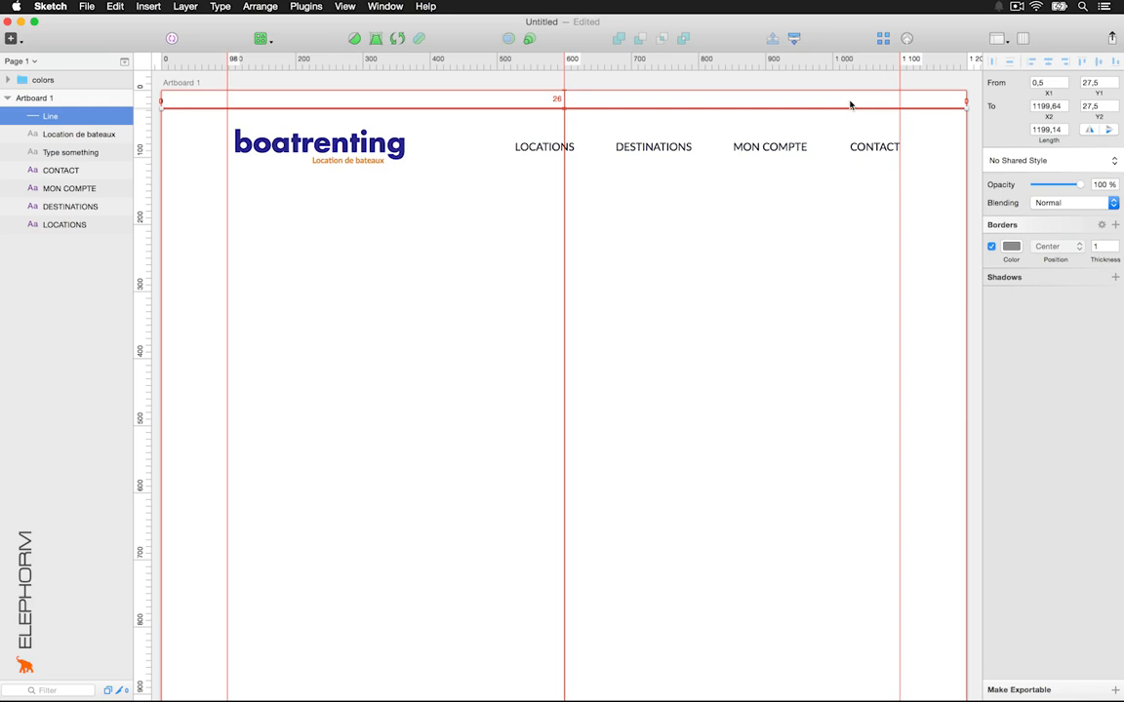
pyautogui.press('Up')
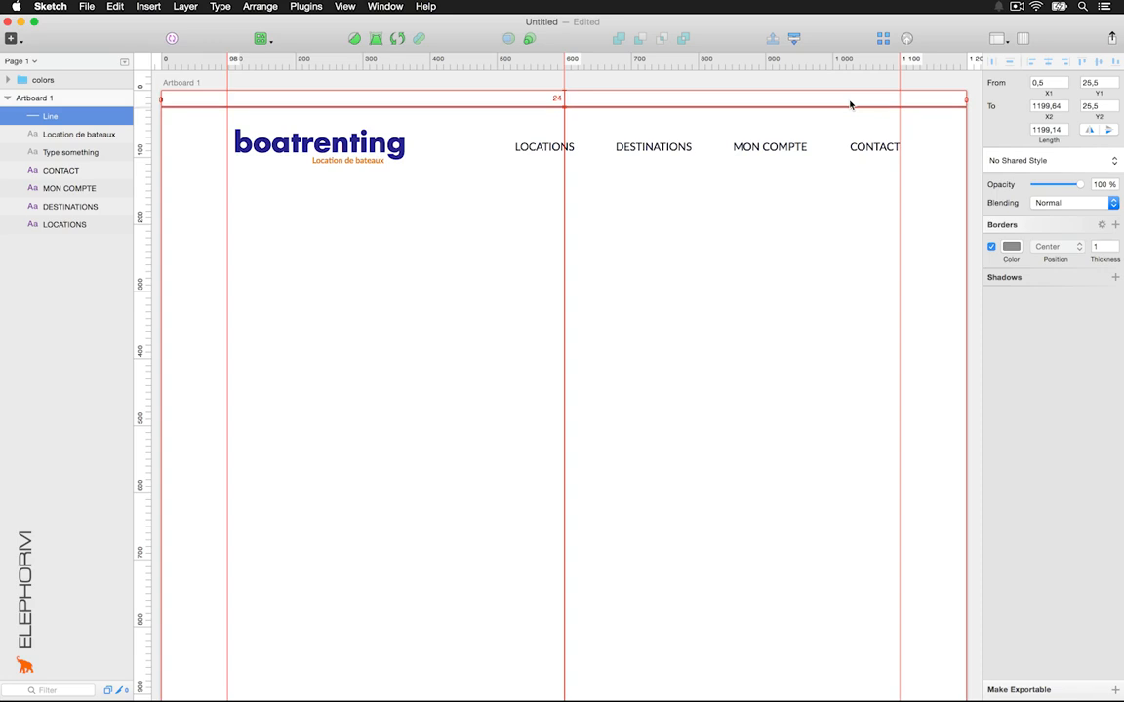
pyautogui.press('Down')
pyautogui.press('Up')
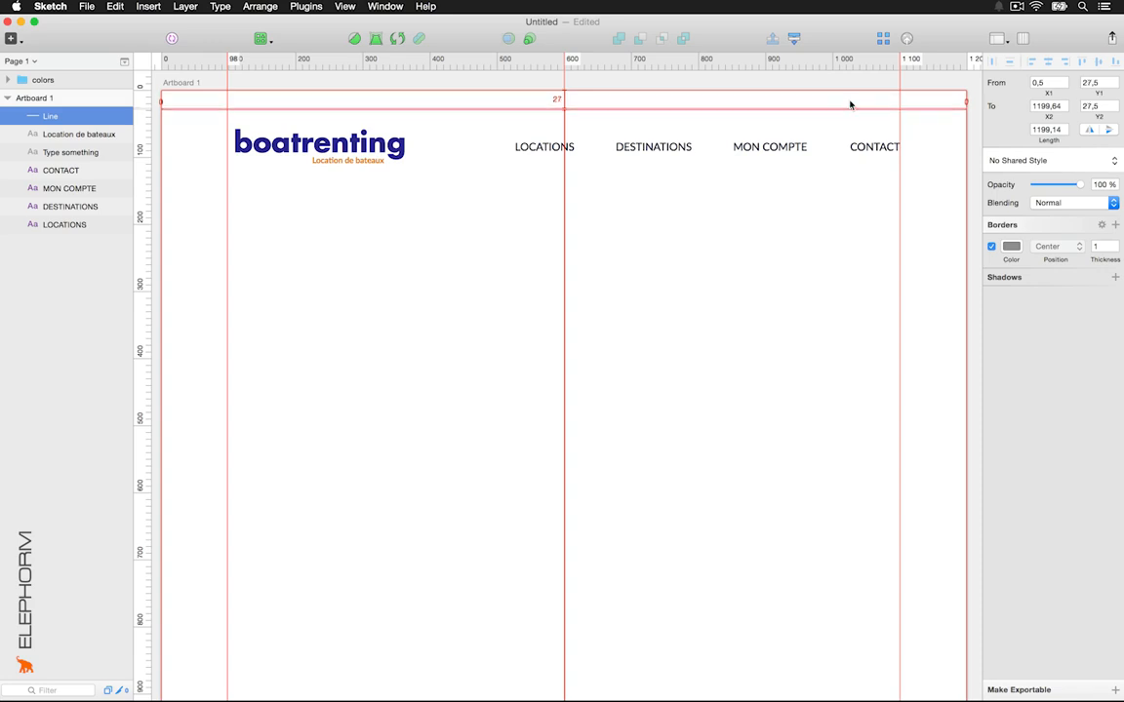
pyautogui.press('Down')
pyautogui.press('Down')
pyautogui.press('Down')
pyautogui.press('Down')
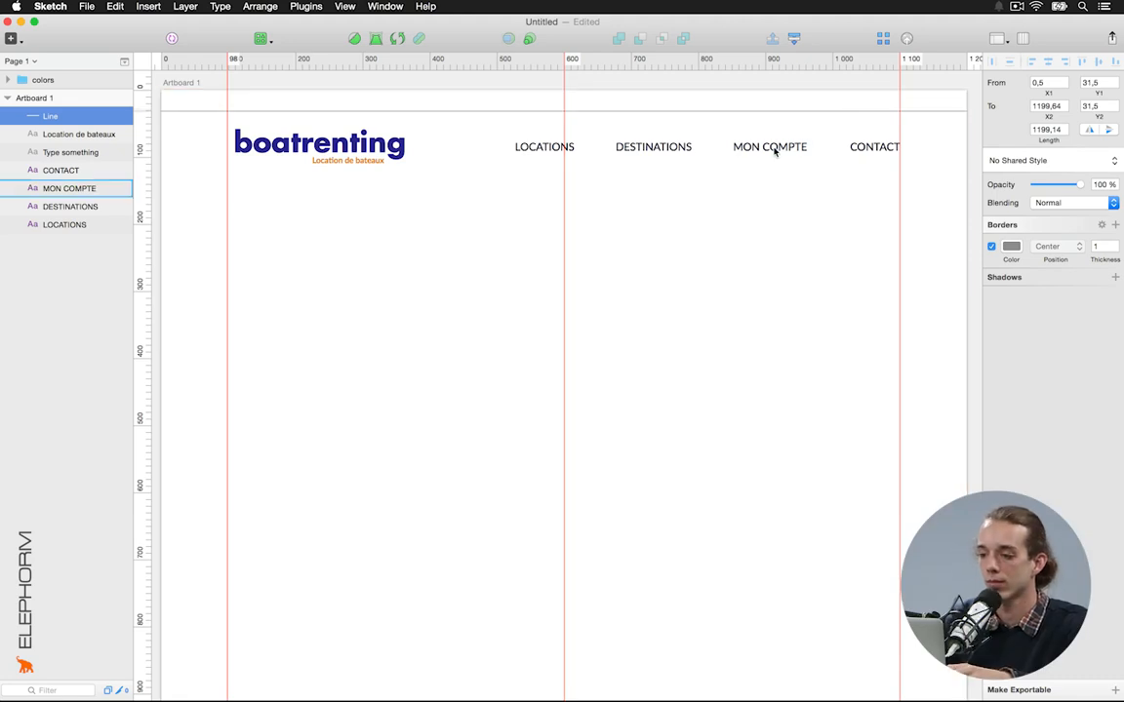
# Give the line a light grey E8E8E8 border
pyautogui.click(1011, 247)
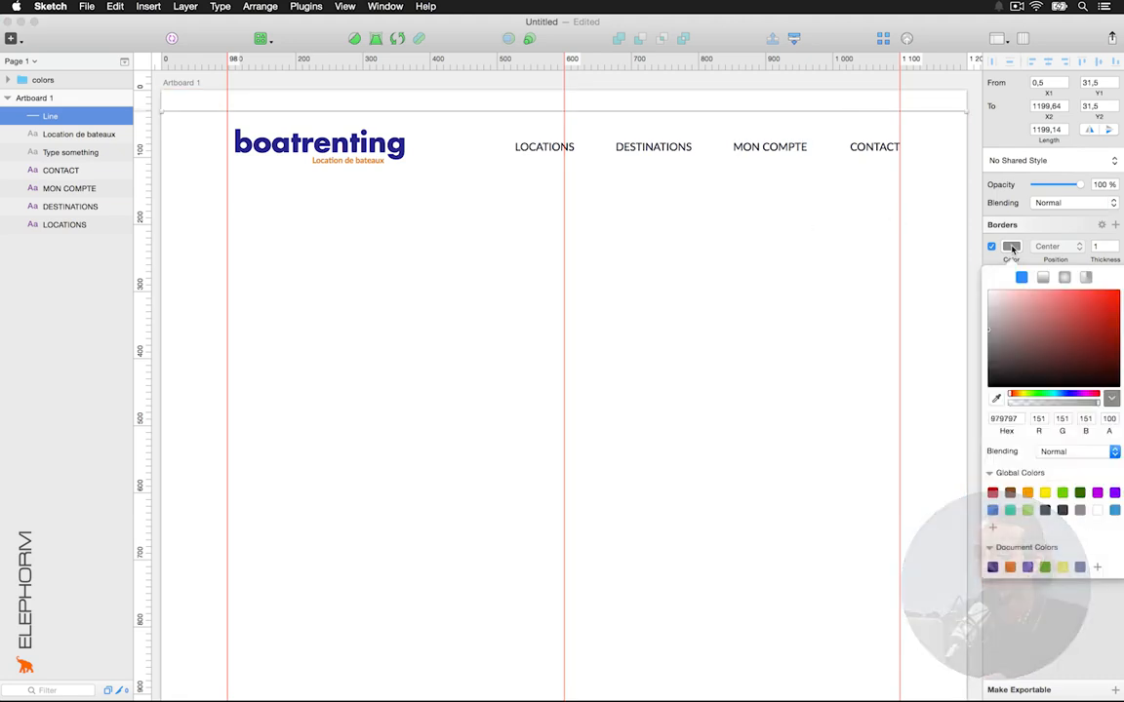
pyautogui.moveTo(990, 328); pyautogui.dragTo(964, 302)
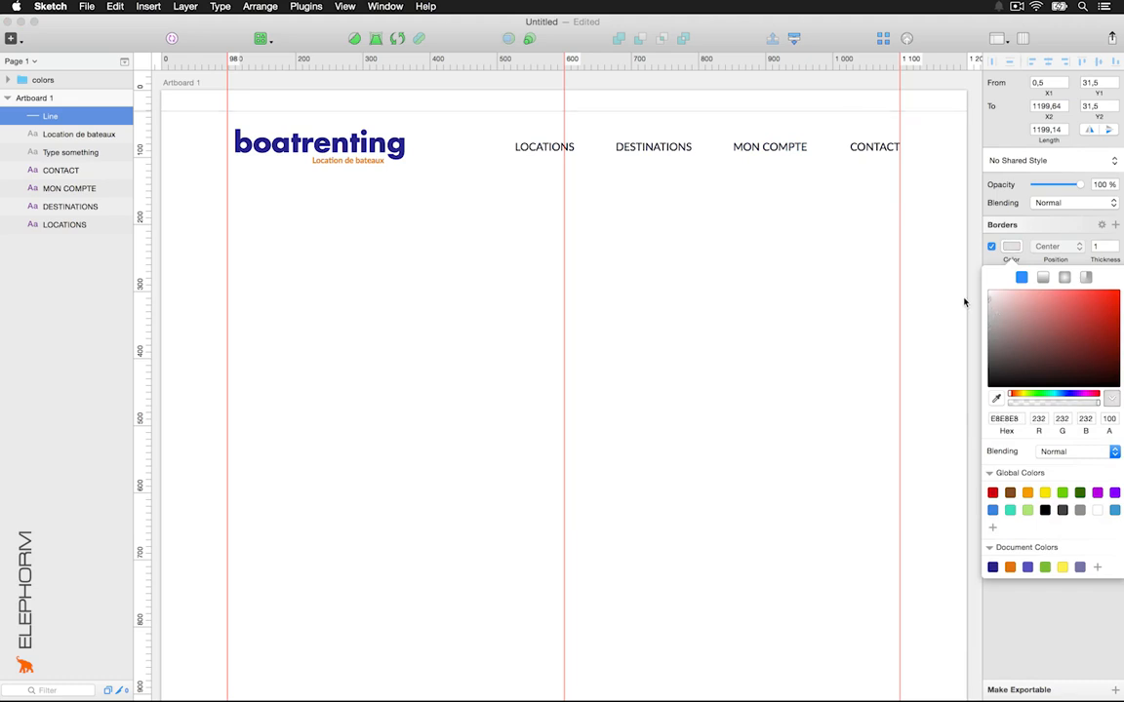
pyautogui.click(716, 285)
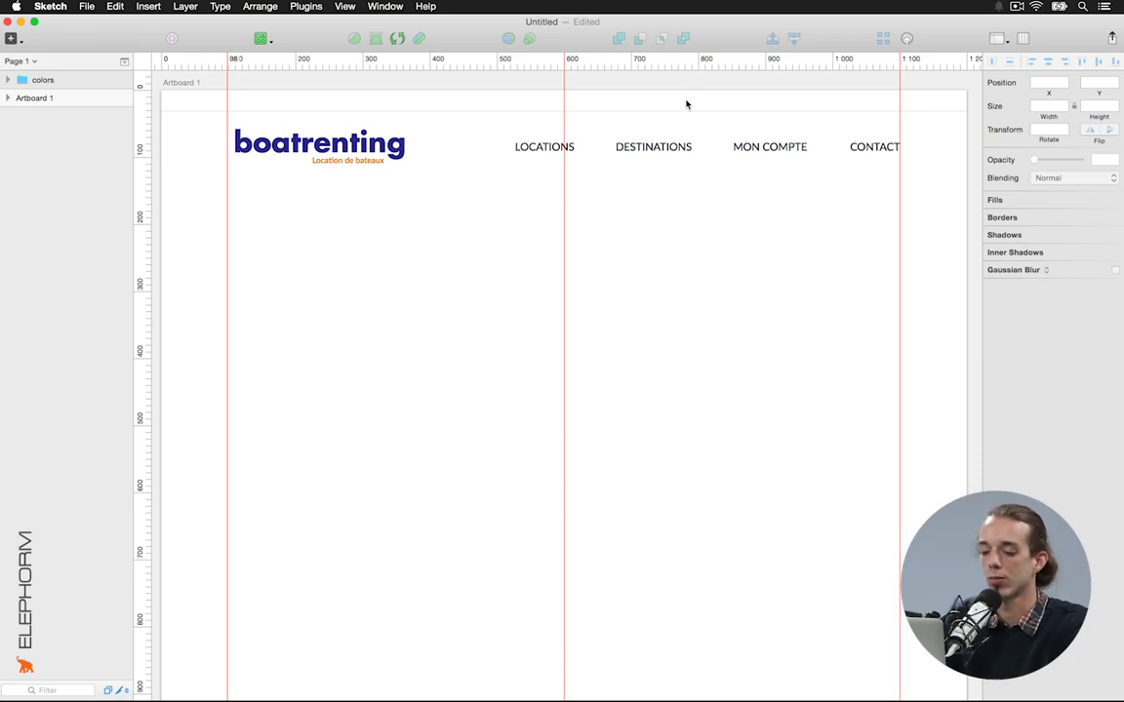
# Add a 'Tél' phone number text layer at the artboard's top right
pyautogui.press('t')
pyautogui.click(668, 102)
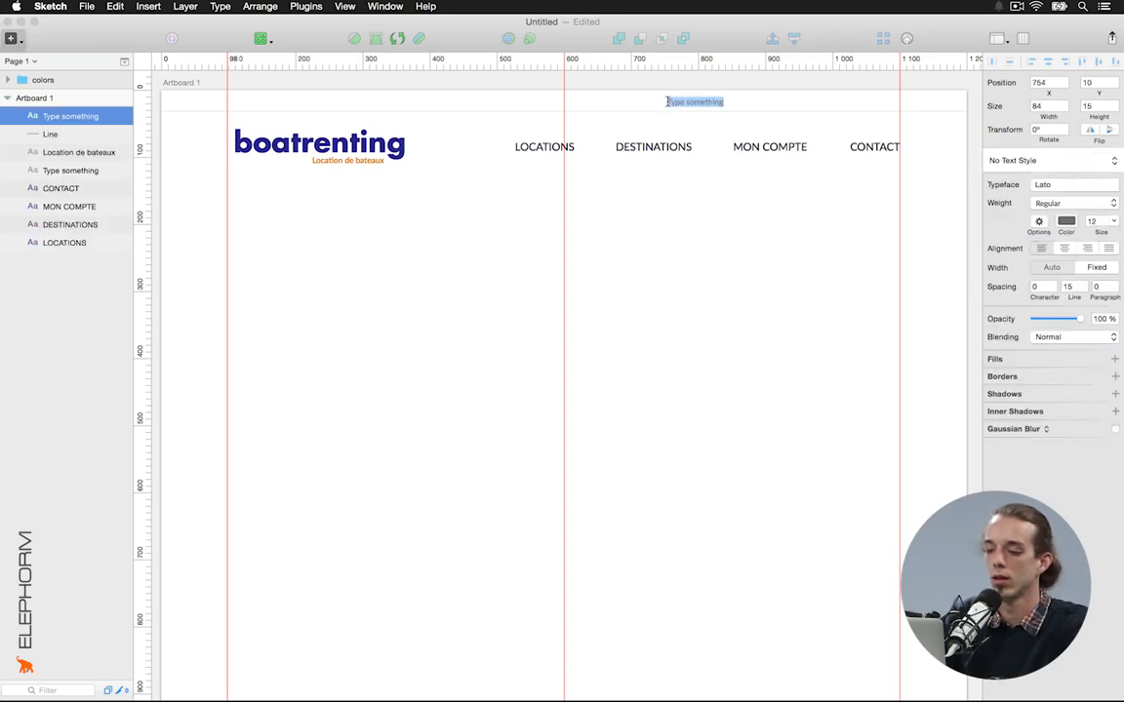
pyautogui.write('Tél : 06 06 06')
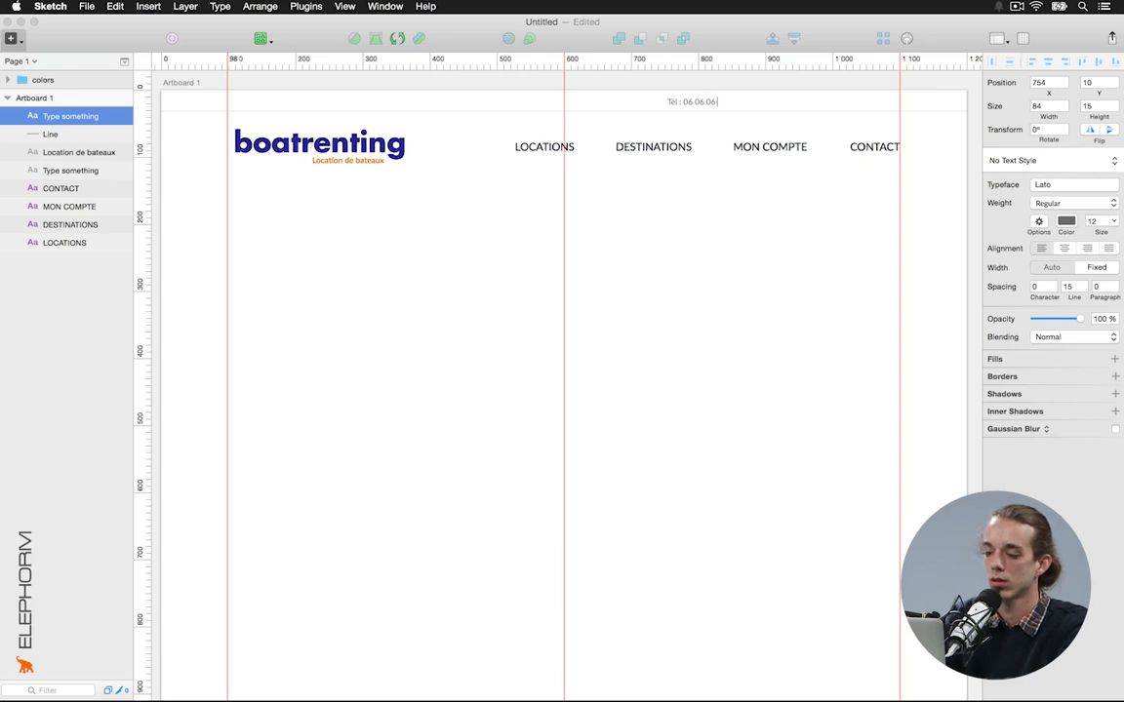
pyautogui.write('06 06')
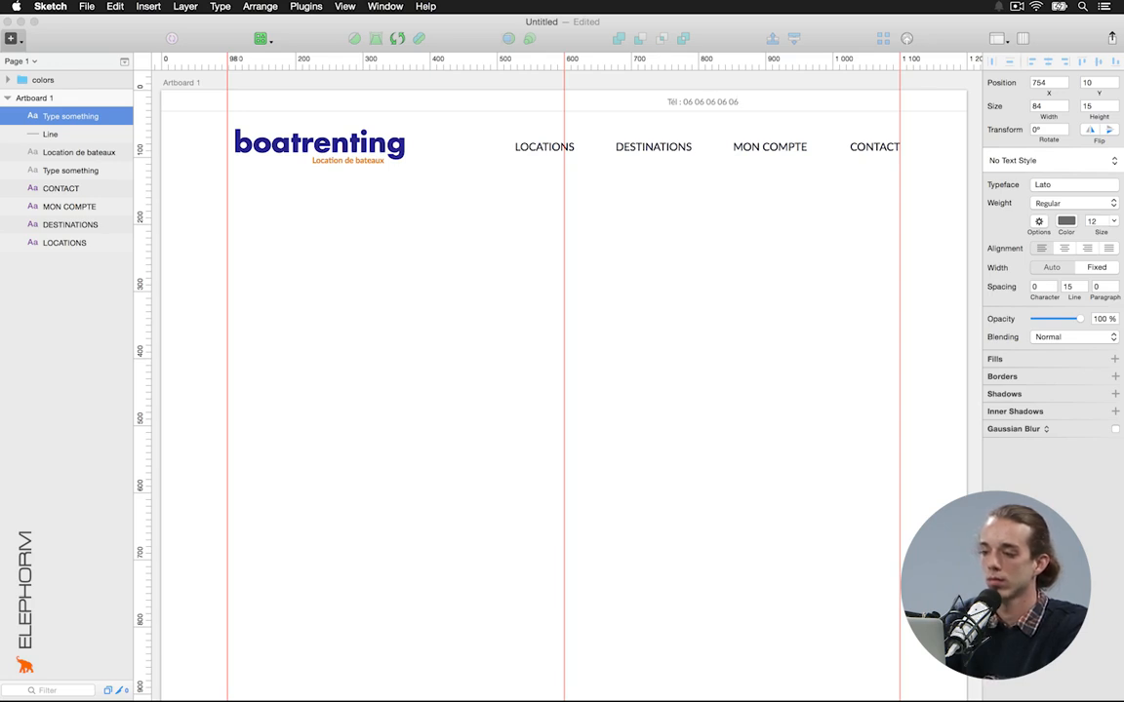
pyautogui.press('Escape')
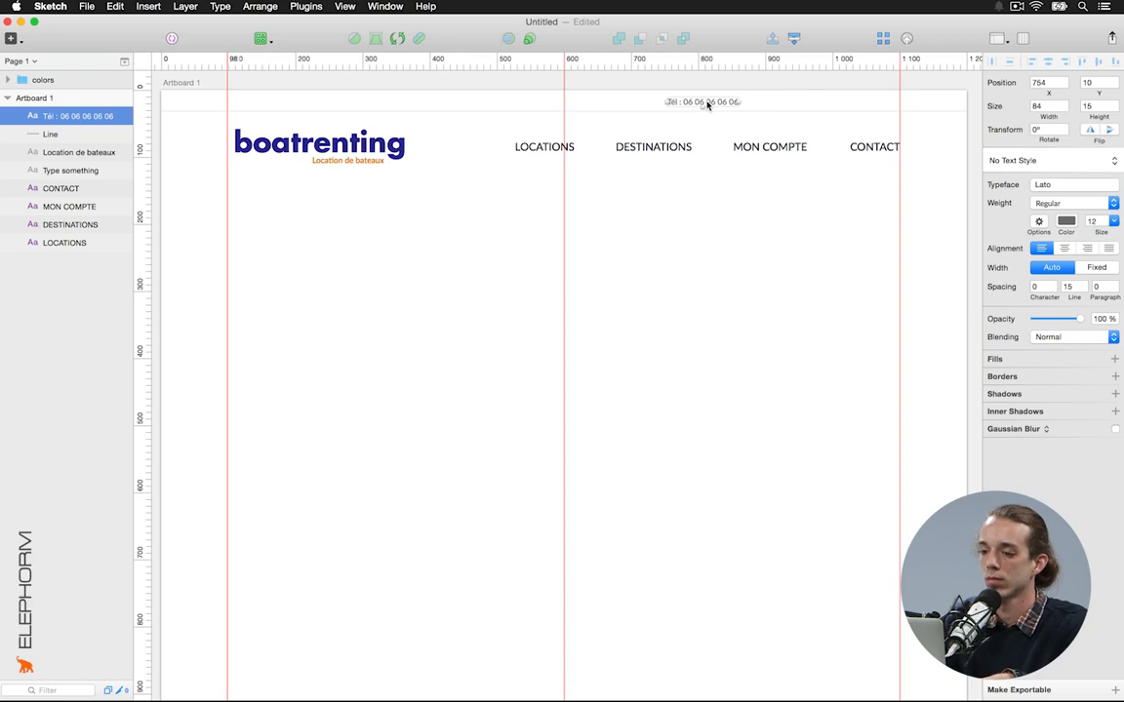
# Duplicate the phone text to its right and retype it as the Email address line
pyautogui.press('alt')
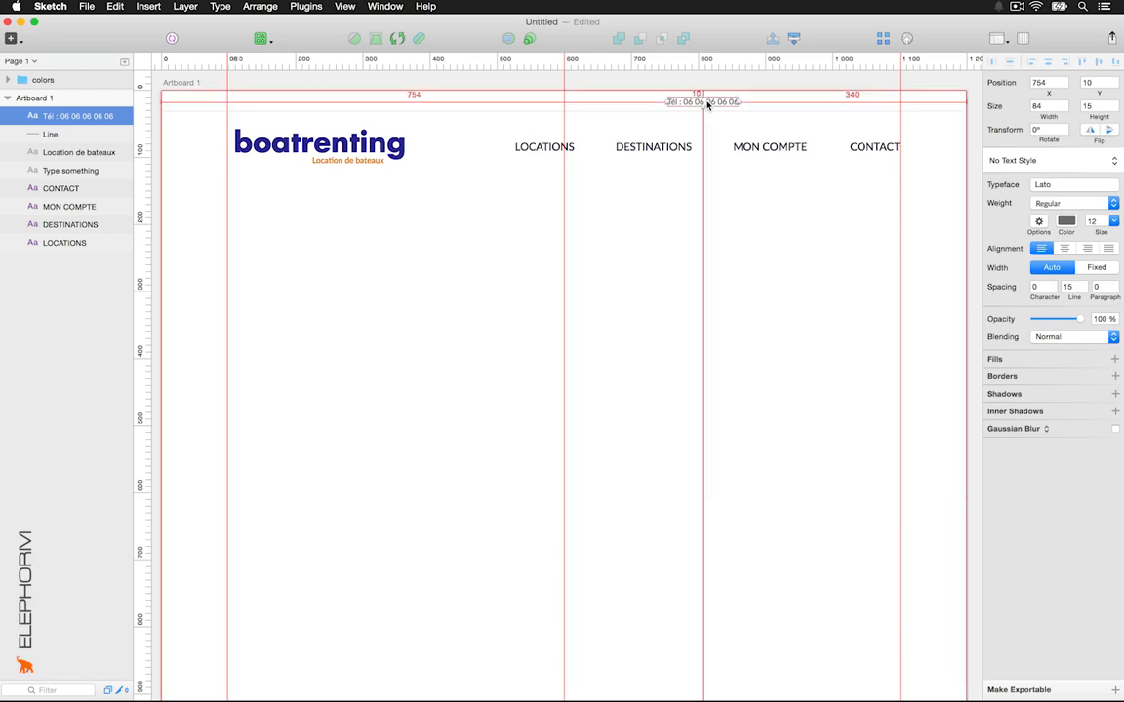
pyautogui.moveTo(708, 106); pyautogui.dragTo(801, 102)
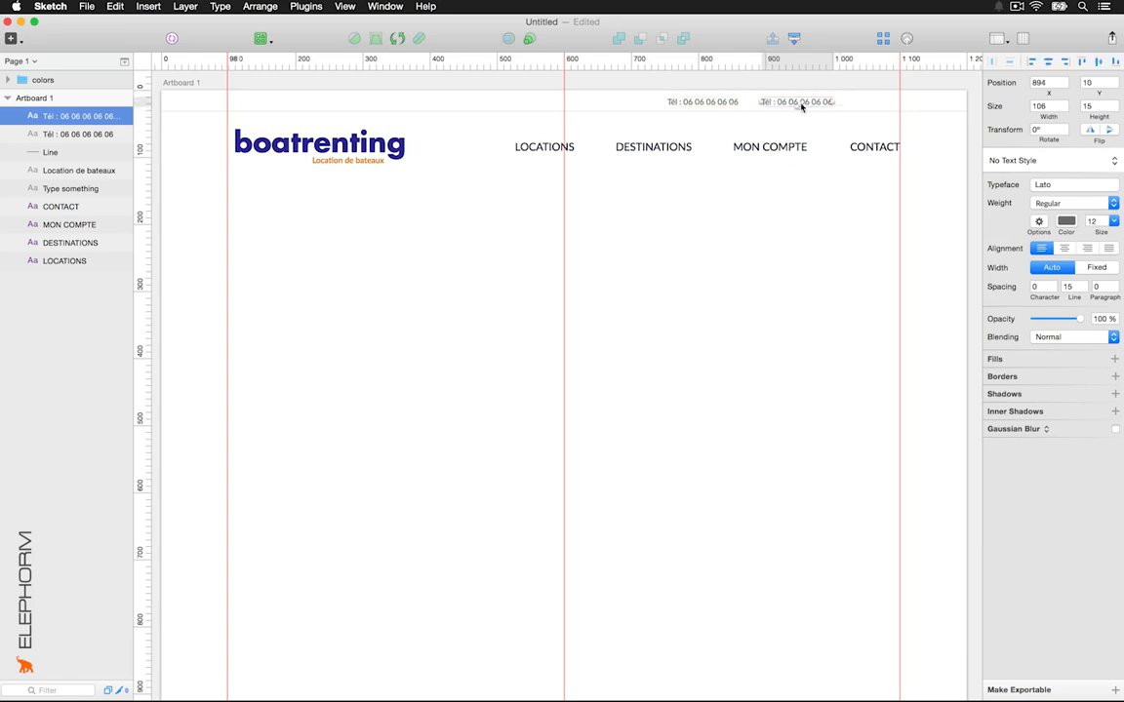
pyautogui.doubleClick(801, 102)
pyautogui.write('Email')
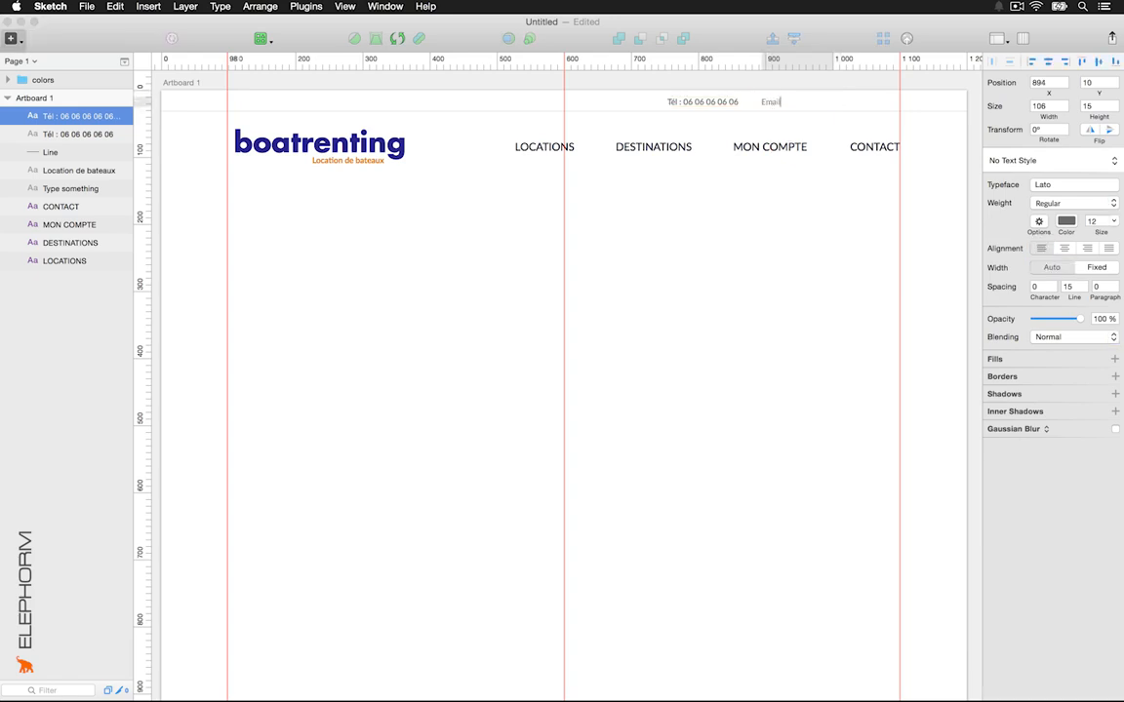
pyautogui.click(790, 241)
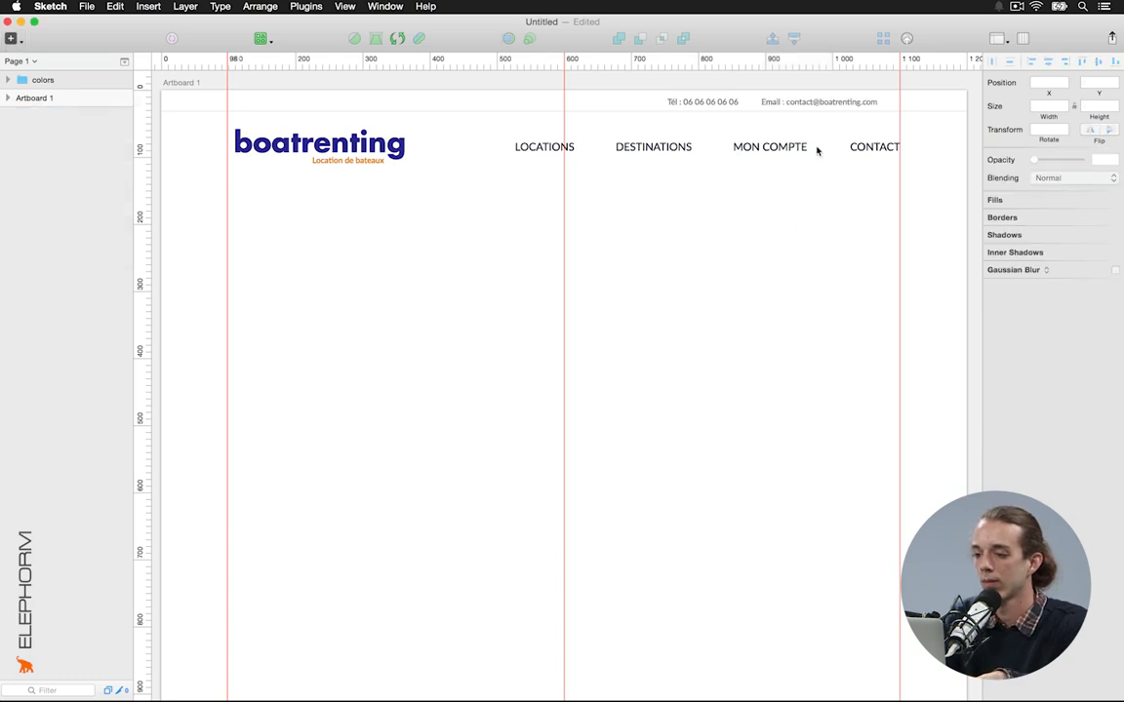
# Select the e-mail address inside the Email text for restyling
pyautogui.doubleClick(837, 104)
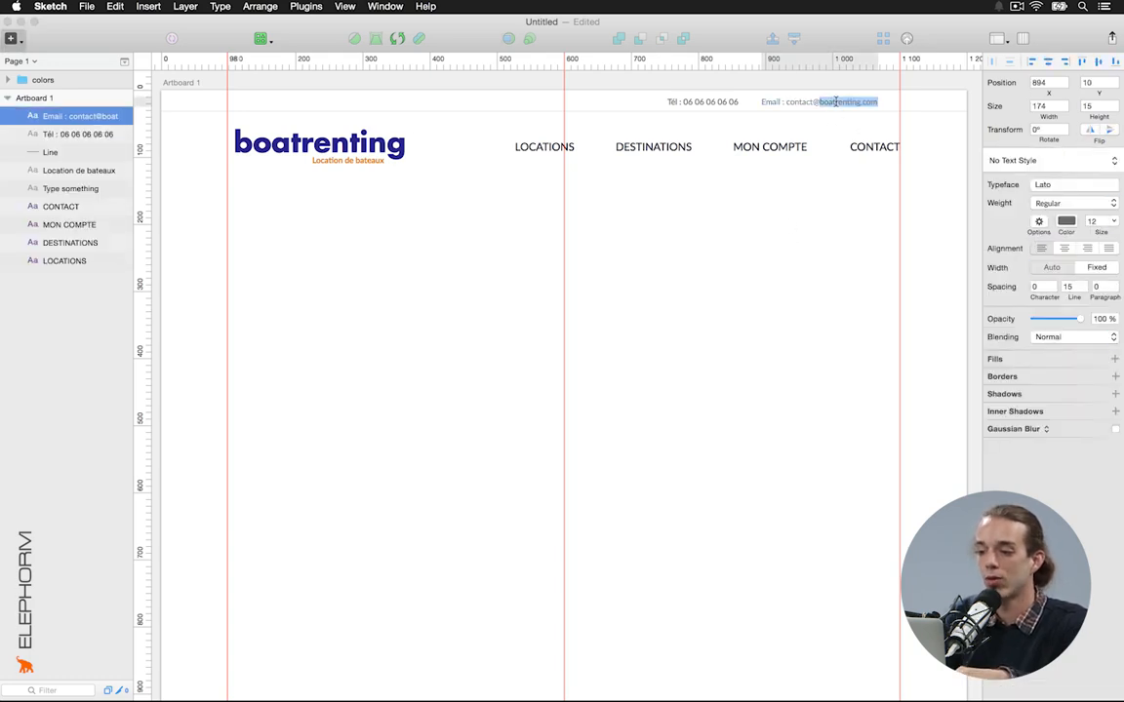
pyautogui.moveTo(786, 102); pyautogui.dragTo(890, 102)
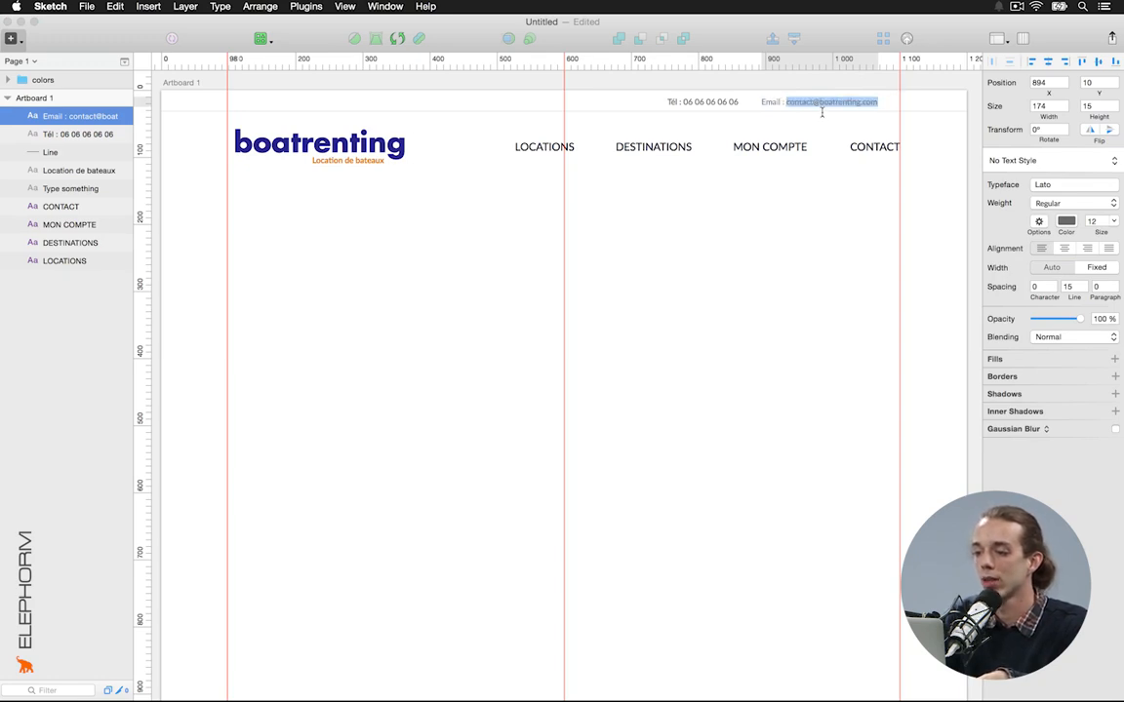
pyautogui.click(1103, 203)
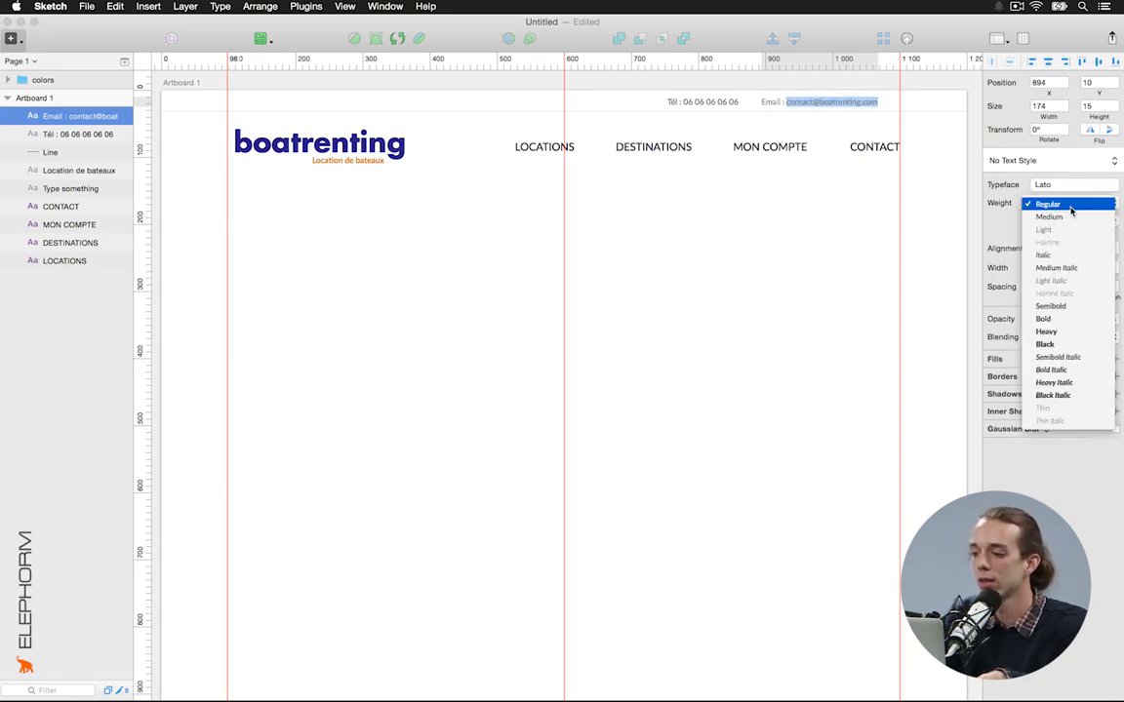
# Set the selected e-mail address to Bold weight
pyautogui.click(1069, 306)
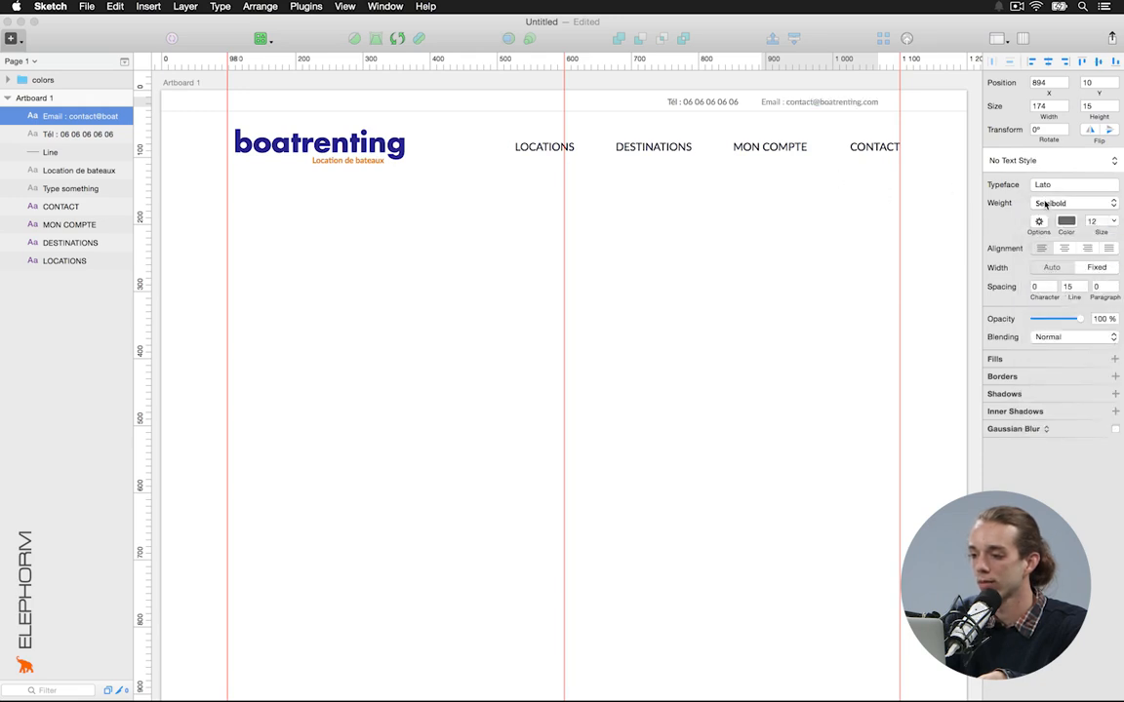
pyautogui.click(1058, 203)
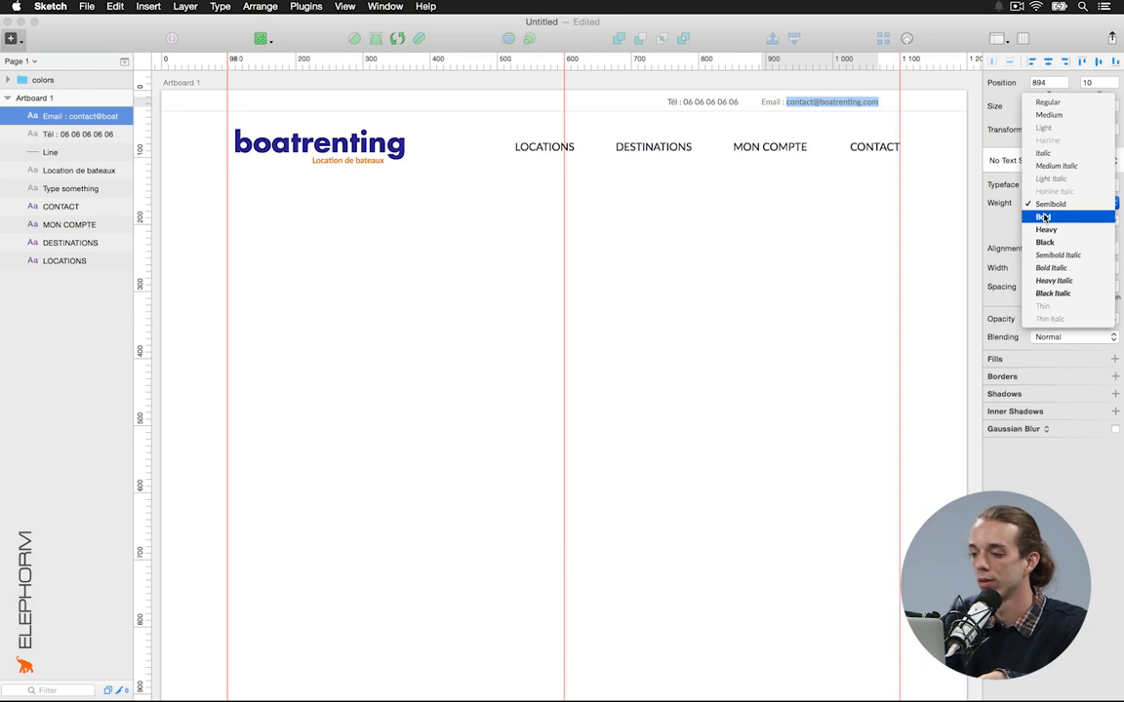
pyautogui.click(1043, 216)
pyautogui.press('Escape')
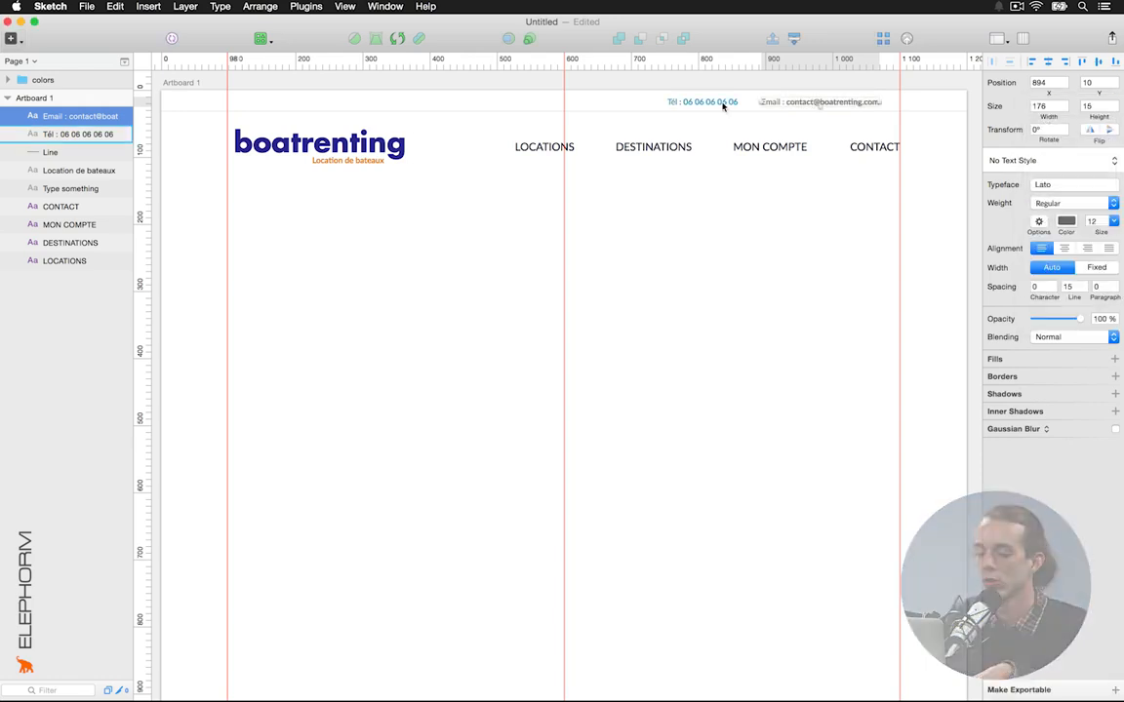
# Place the Email text beside the phone text and shift both right and up to the guide
pyautogui.press('Left')
pyautogui.press('Left')
pyautogui.press('Left')
pyautogui.press('Left')
pyautogui.press('Left')
pyautogui.press('Left')
pyautogui.press('Left')
pyautogui.press('Left')
pyautogui.press('Left')
pyautogui.press('Left')
pyautogui.press('Left')
pyautogui.press('Left')
pyautogui.press('Left')
pyautogui.press('Left')
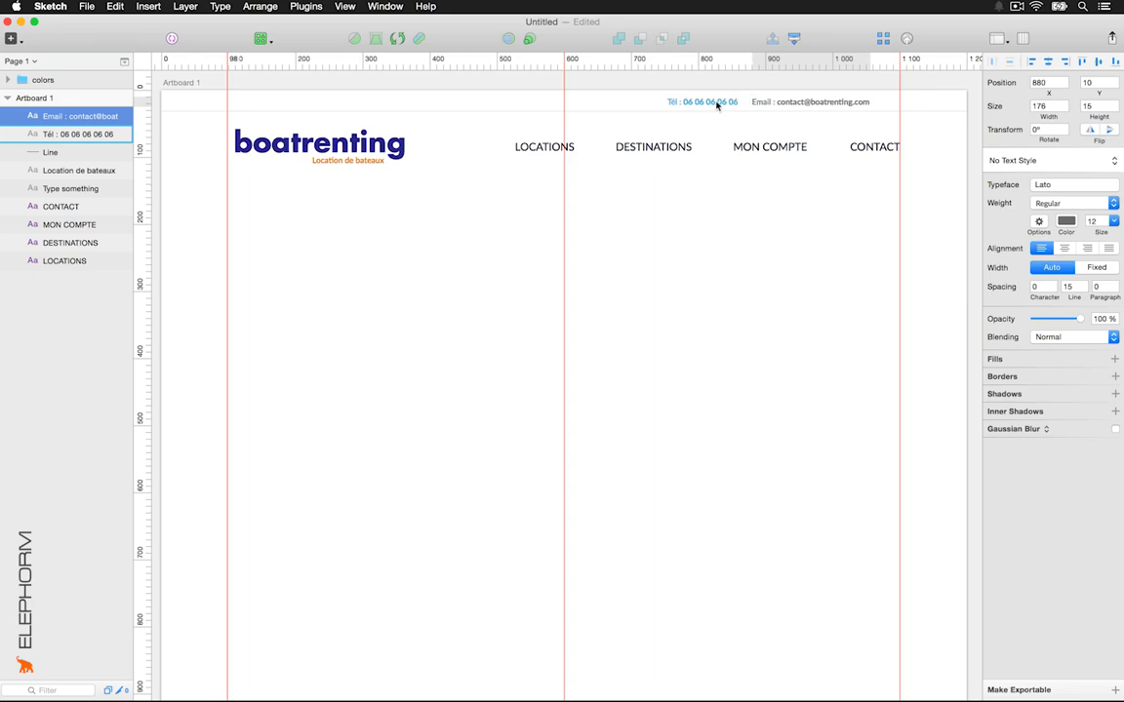
pyautogui.click(715, 102)
pyautogui.keyDown('shift'); pyautogui.click(781, 104); pyautogui.keyUp('shift')
pyautogui.hotkey('shift', 'Right')
pyautogui.hotkey('shift', 'Right')
pyautogui.hotkey('shift', 'Right')
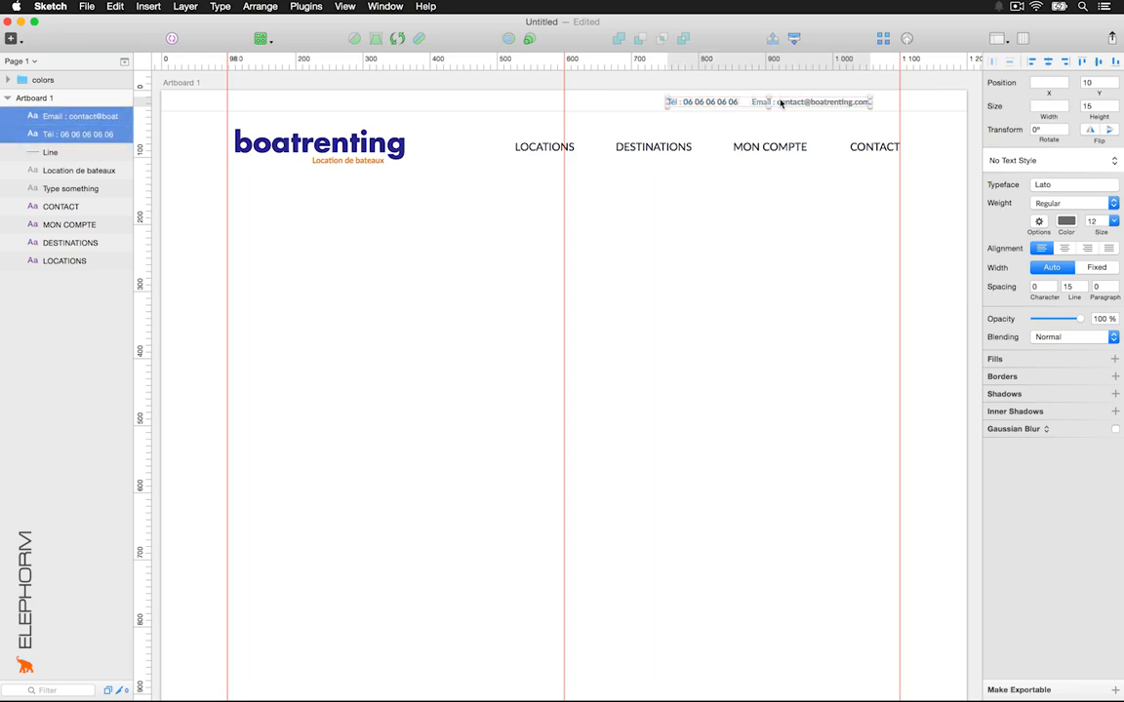
pyautogui.press('Right')
pyautogui.press('Right')
pyautogui.press('Right')
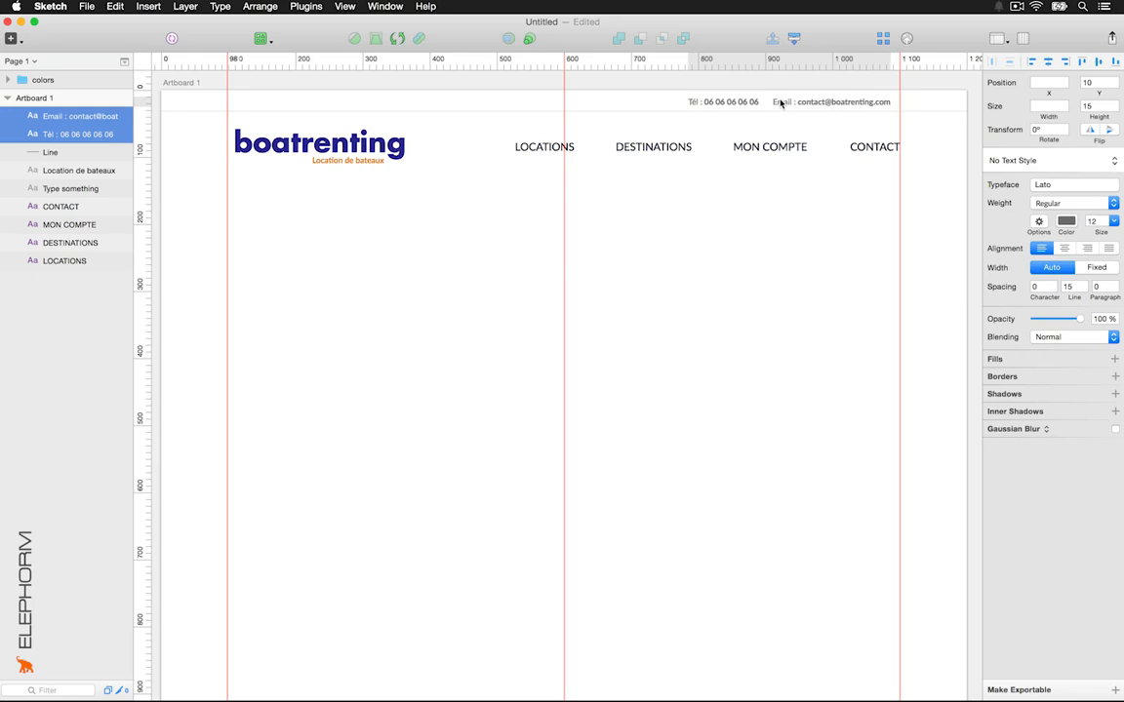
pyautogui.press('Up')
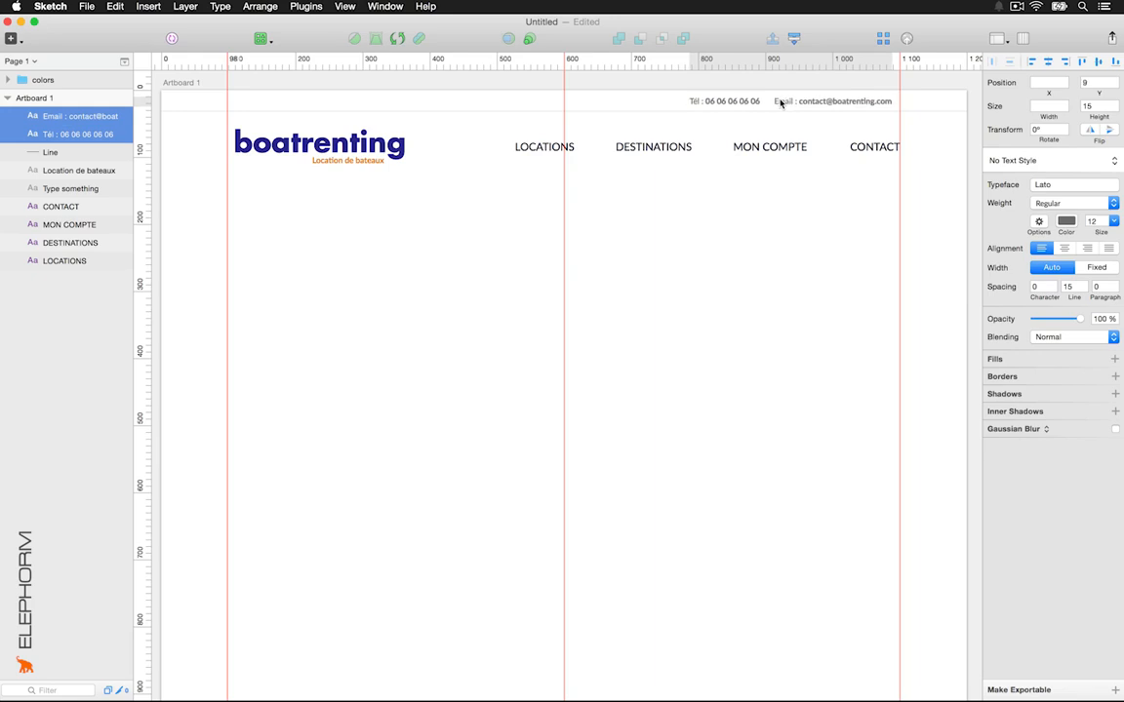
pyautogui.click(660, 85)
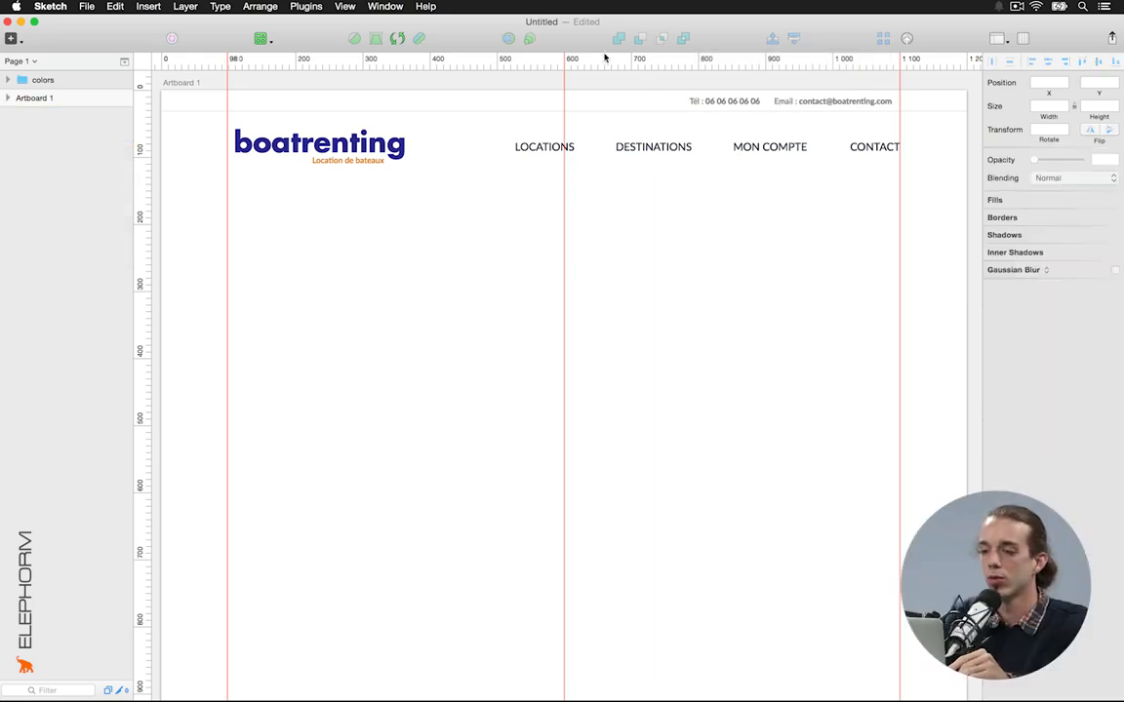
# Copy the flag bitmap from the icons document and paste it into the Untitled homepage
pyautogui.click(375, 6)
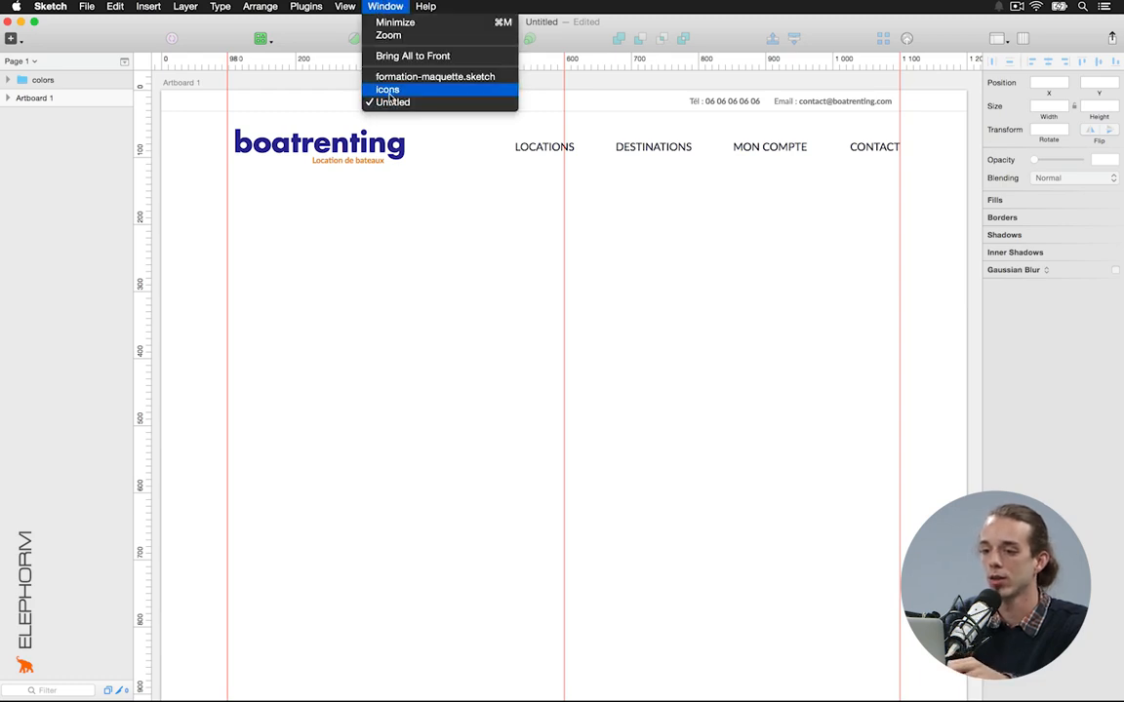
pyautogui.click(388, 90)
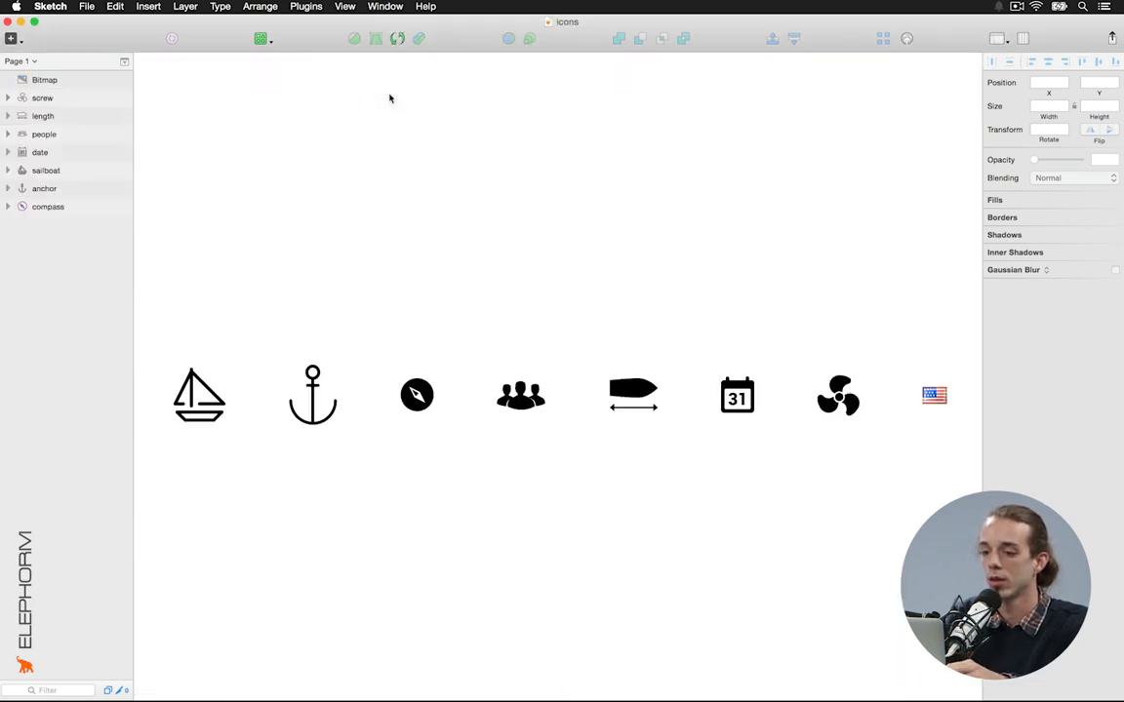
pyautogui.click(931, 398)
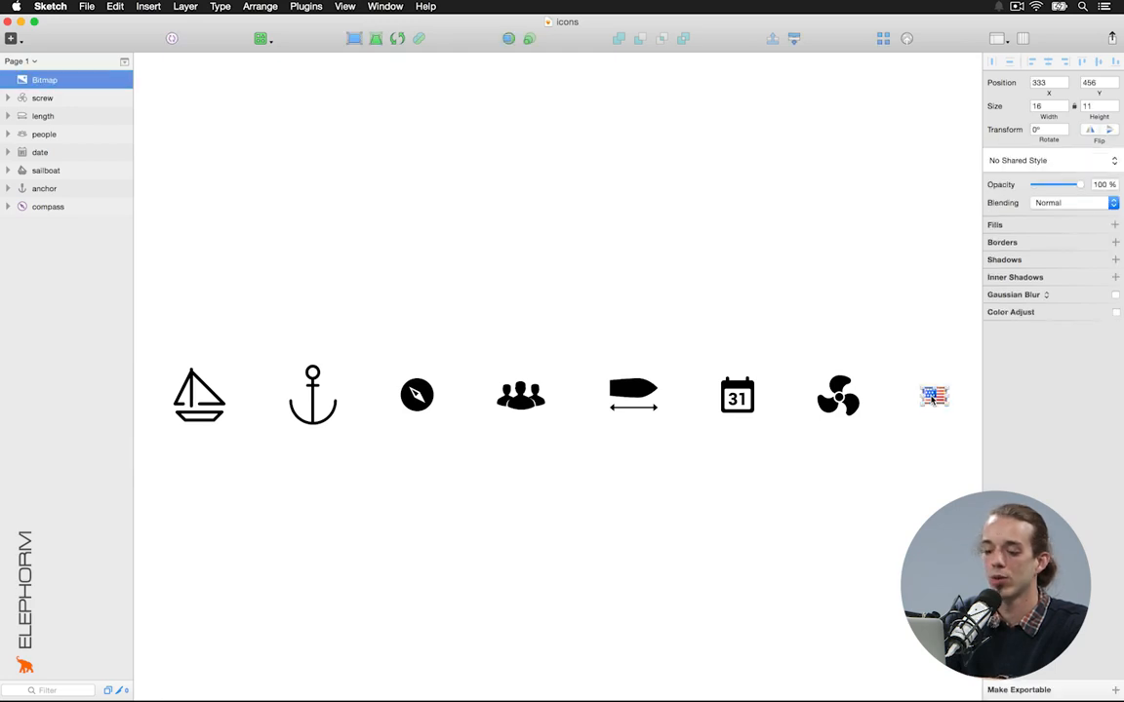
pyautogui.click(375, 5)
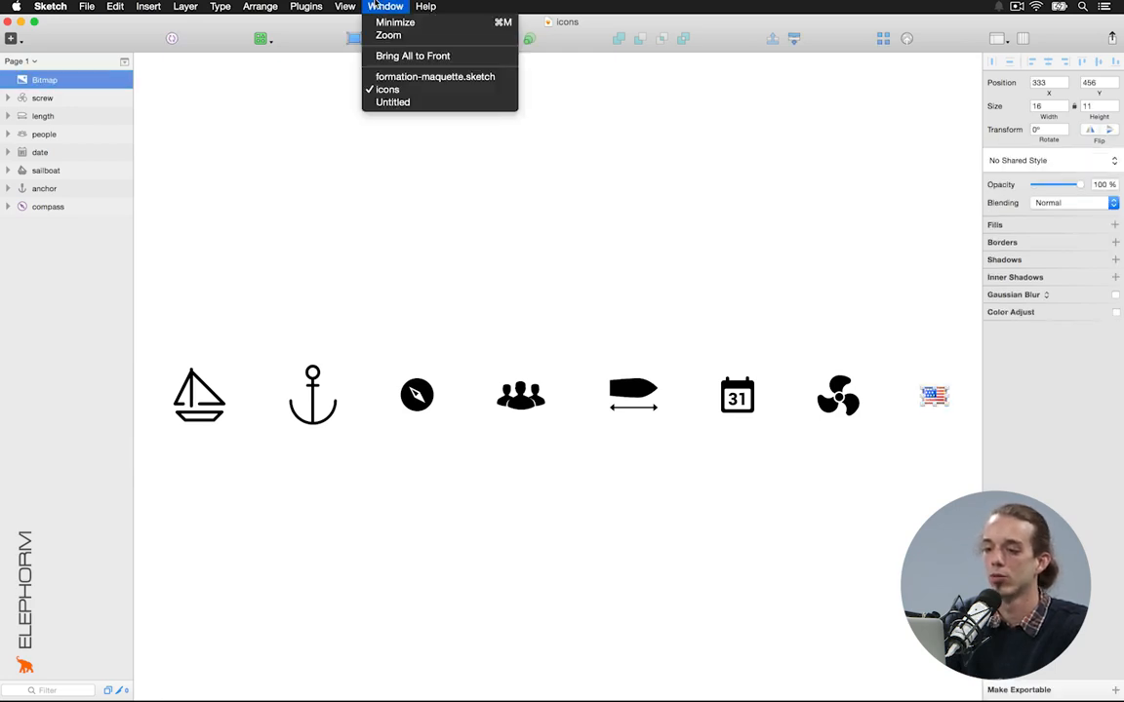
pyautogui.click(420, 103)
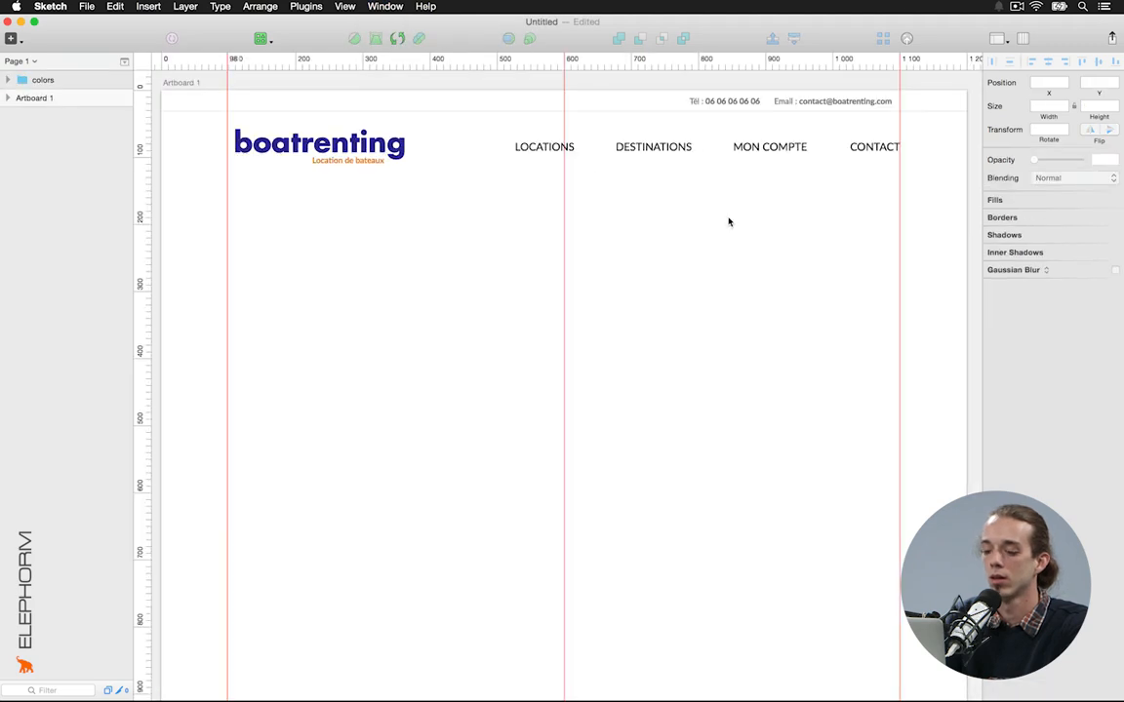
pyautogui.press('super+v')
# Position the 16×11 flag at 734, 9, just left of the Tél number
pyautogui.moveTo(562, 396); pyautogui.dragTo(569, 336)
pyautogui.moveTo(599, 241); pyautogui.dragTo(660, 108)
pyautogui.press('alt')
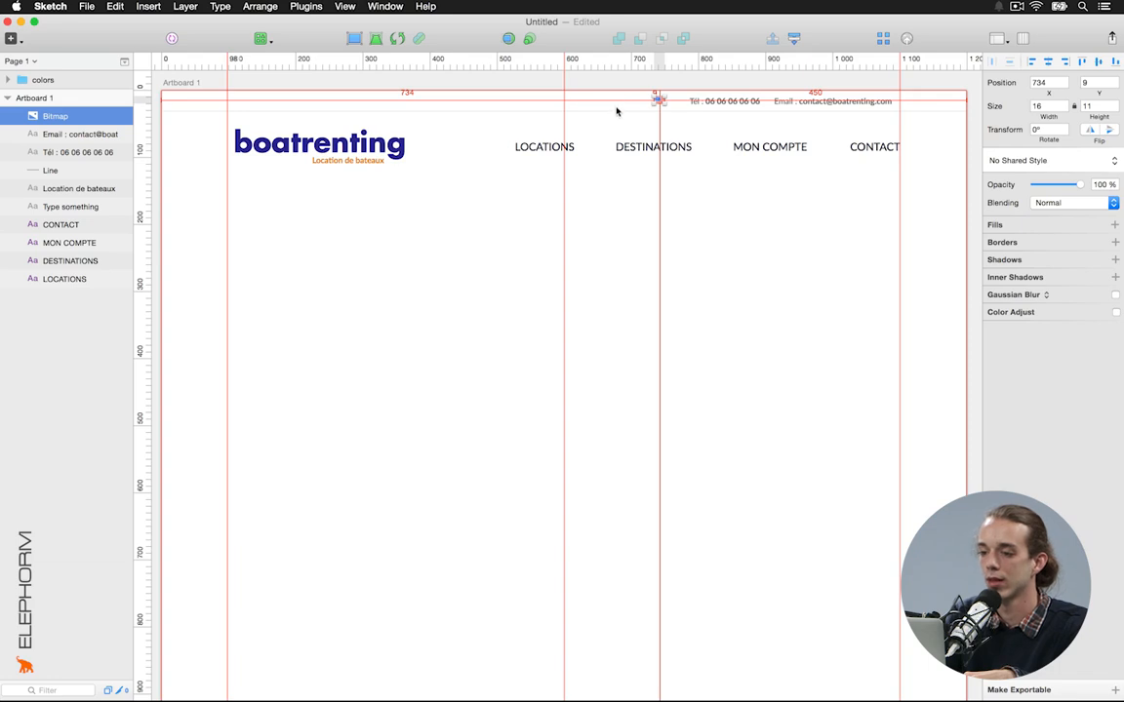
pyautogui.scroll(5, 617, 112)
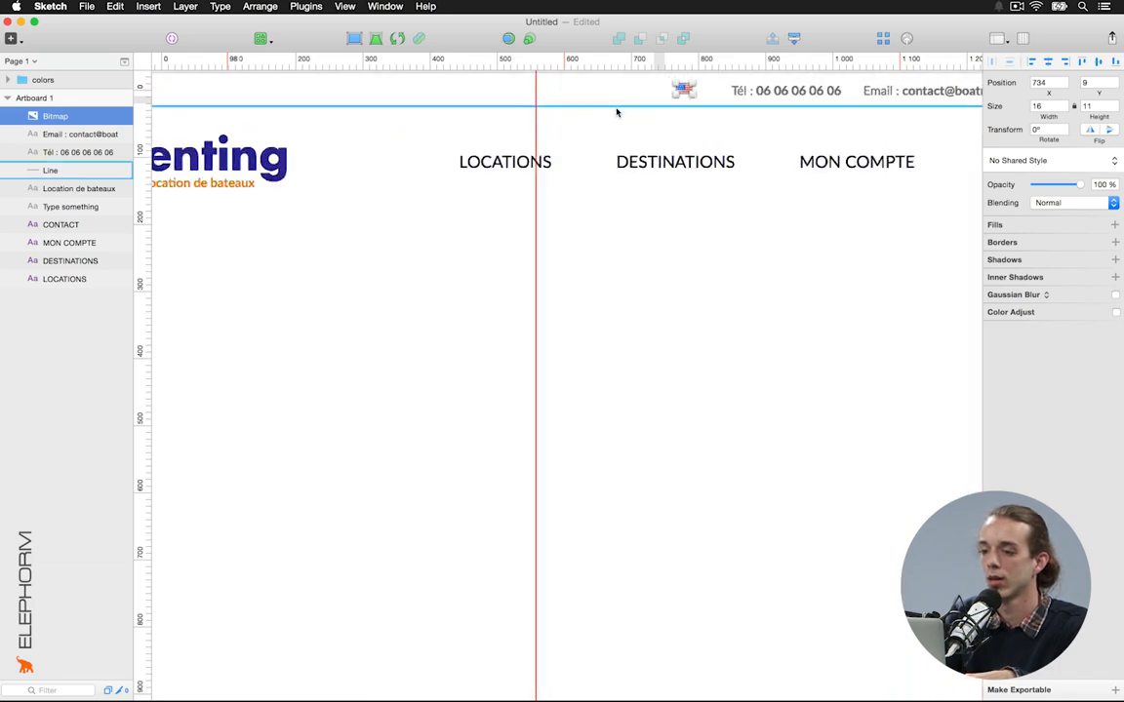
pyautogui.press('alt')
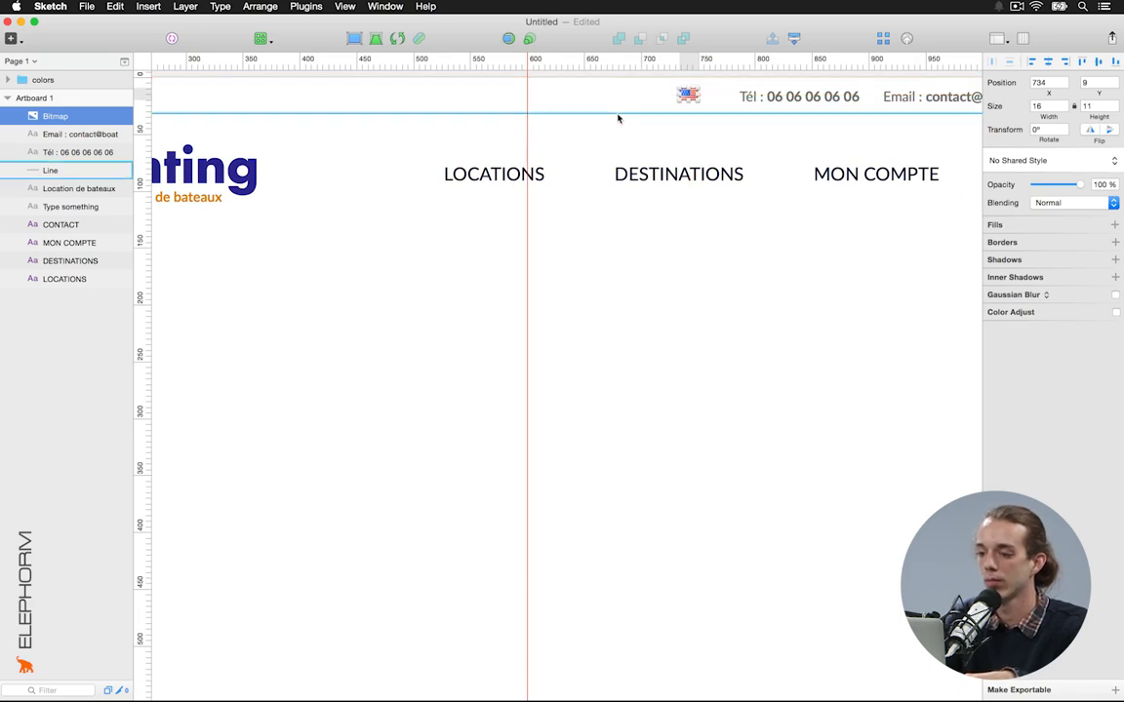
pyautogui.click(657, 229)
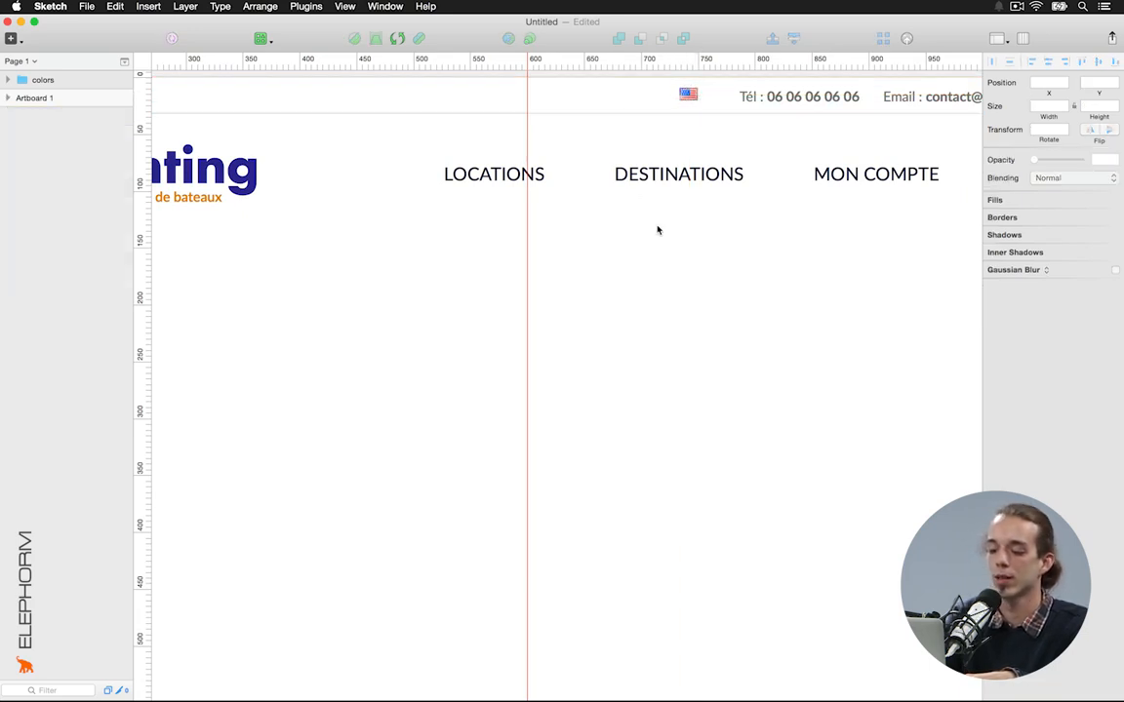
pyautogui.press('r')
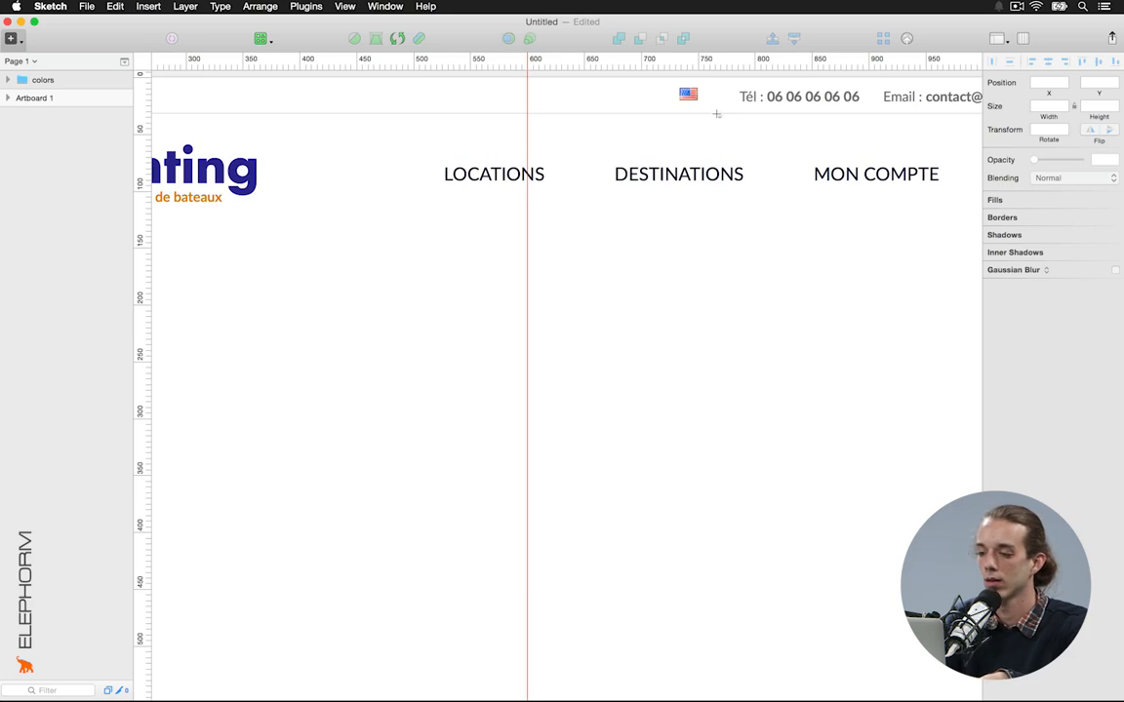
# Draw a 31-pixel vertical divider between the flag and phone number, coloured #E8E8E8
pyautogui.moveTo(717, 114); pyautogui.dragTo(717, 82)
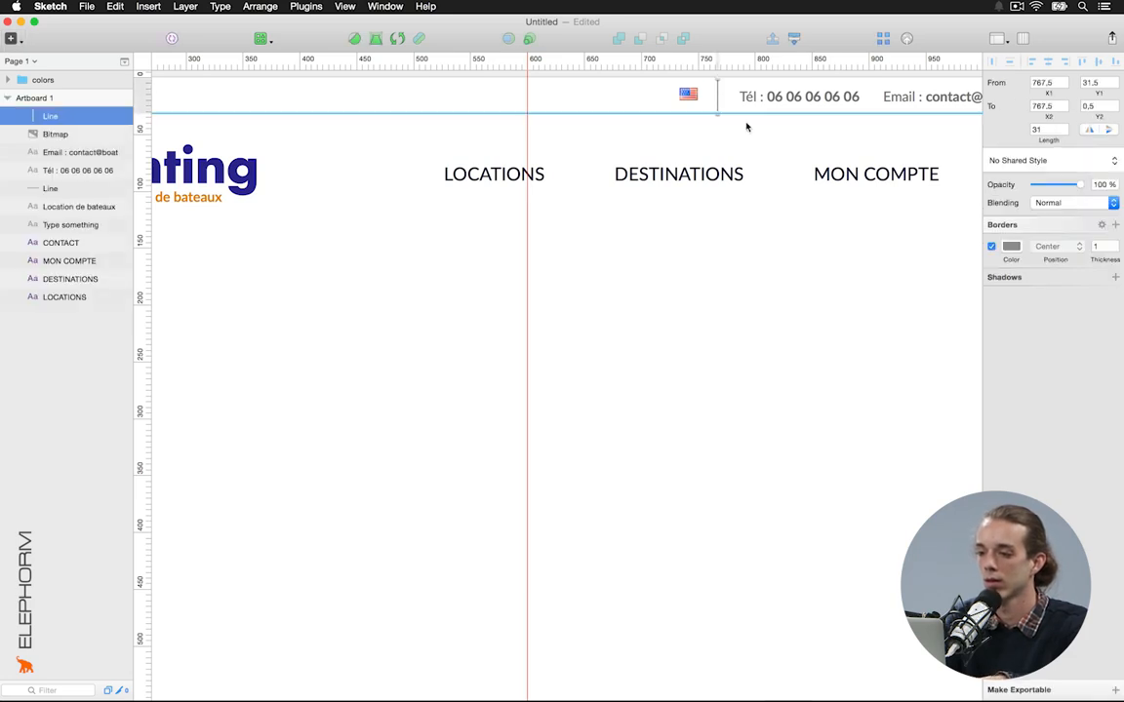
pyautogui.hotkey('ctrl', 'c')
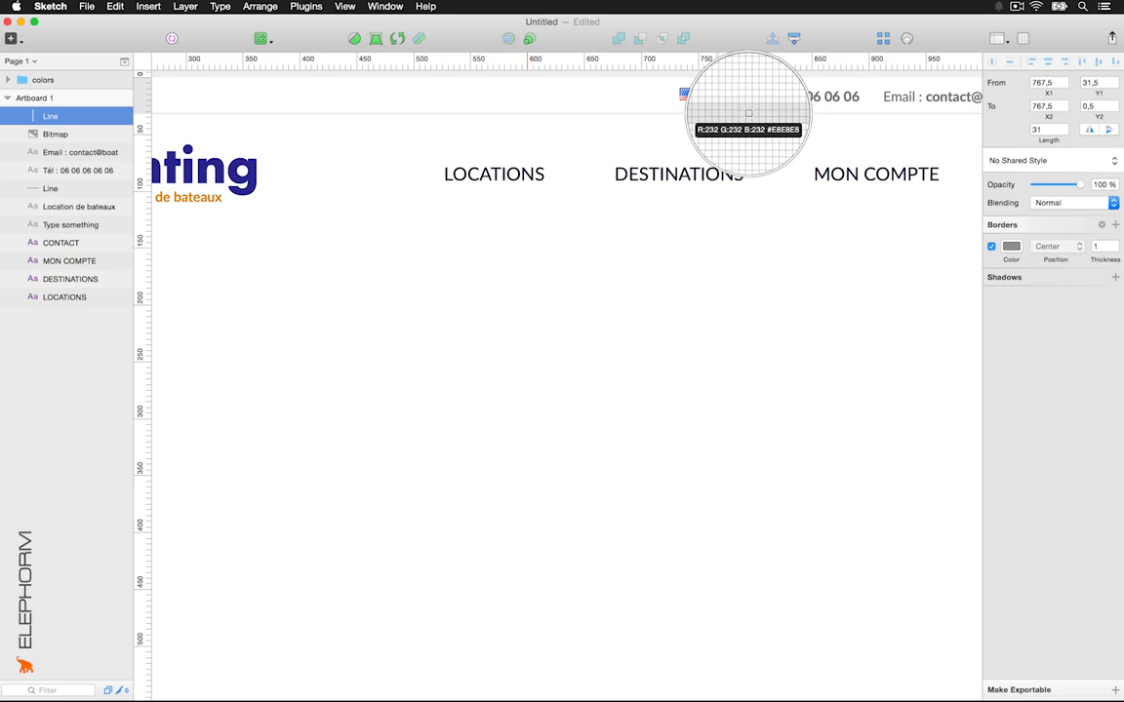
pyautogui.click(748, 113)
pyautogui.click(774, 205)
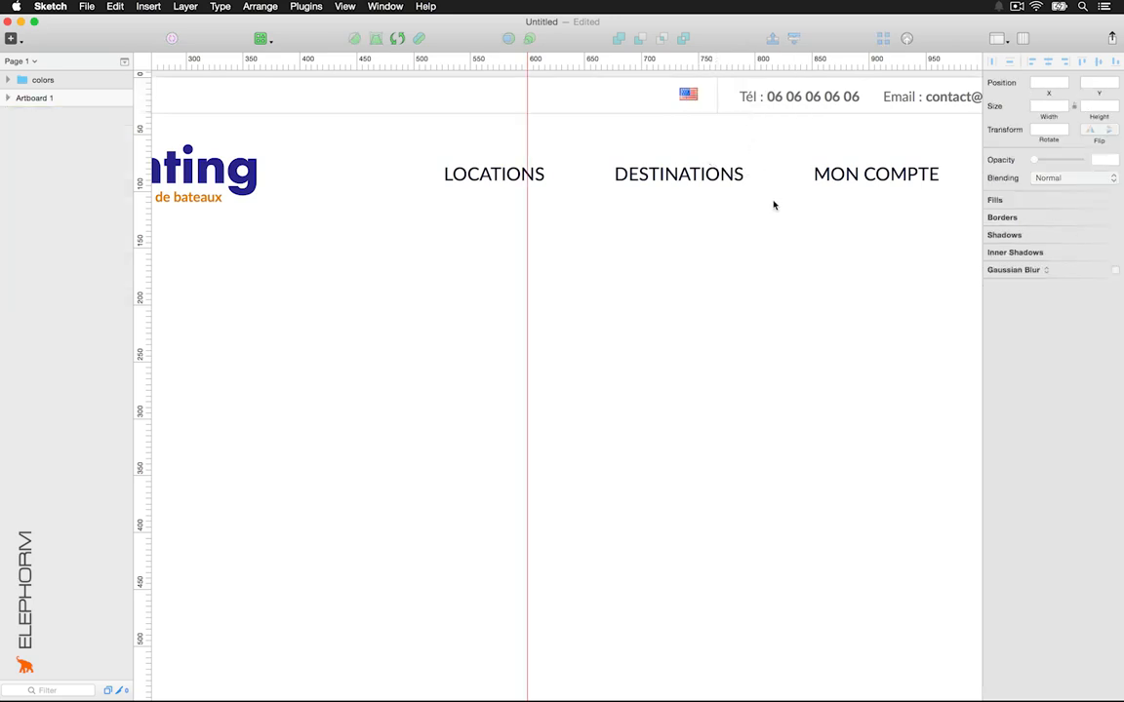
pyautogui.press('super+minus')
pyautogui.scroll(-5, 774, 205)
pyautogui.hscroll(-2, 774, 205)
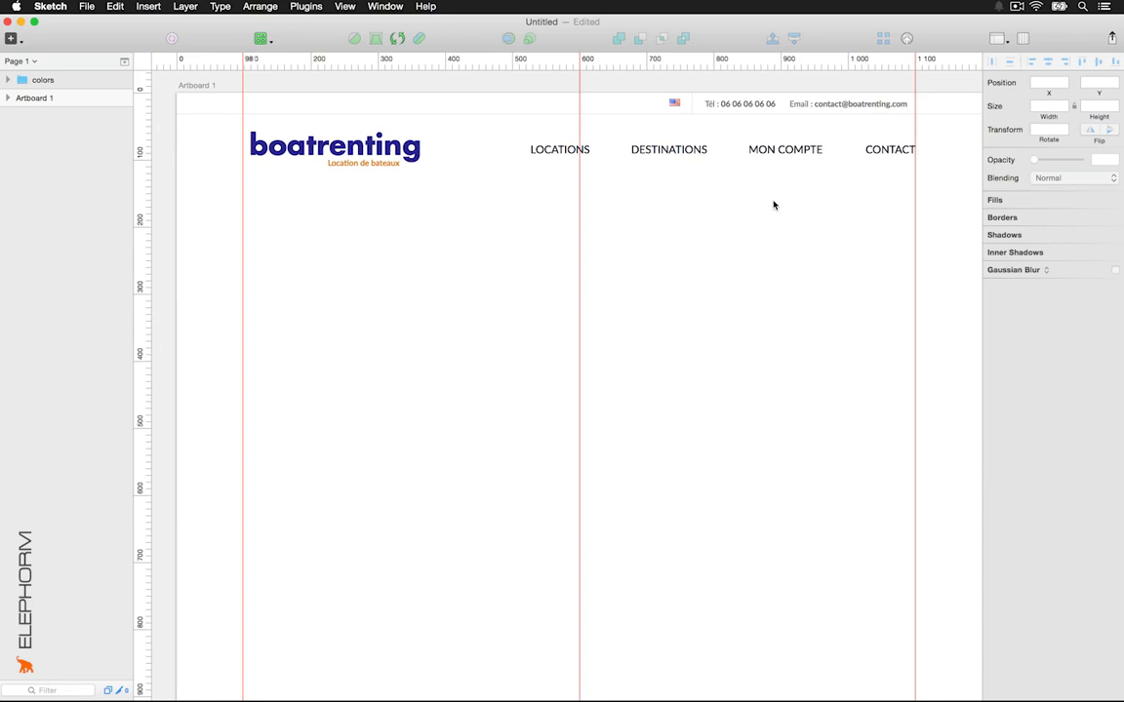
# Draw a horizontal line about 1196 px long beneath the logo and menu items
pyautogui.press('l')
pyautogui.moveTo(178, 183)
pyautogui.mouseDown()
pyautogui.moveTo(388, 183)
pyautogui.moveTo(707, 211)
pyautogui.moveTo(980, 185)
pyautogui.mouseUp()
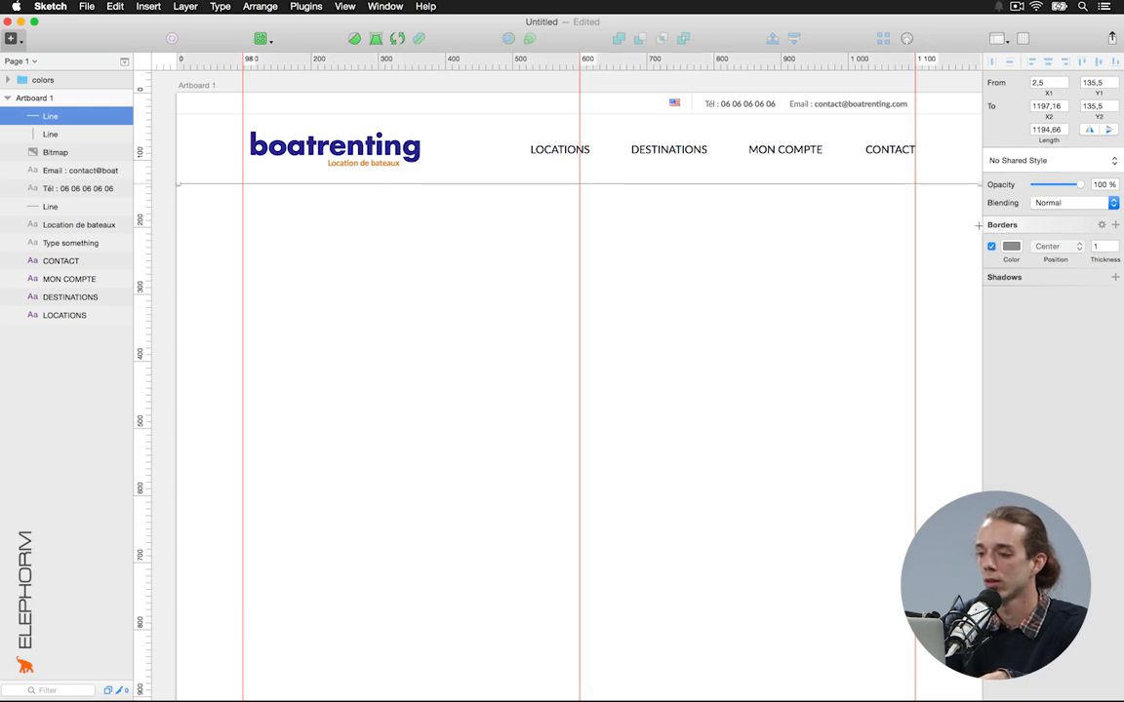
pyautogui.hscroll(3, 966, 231)
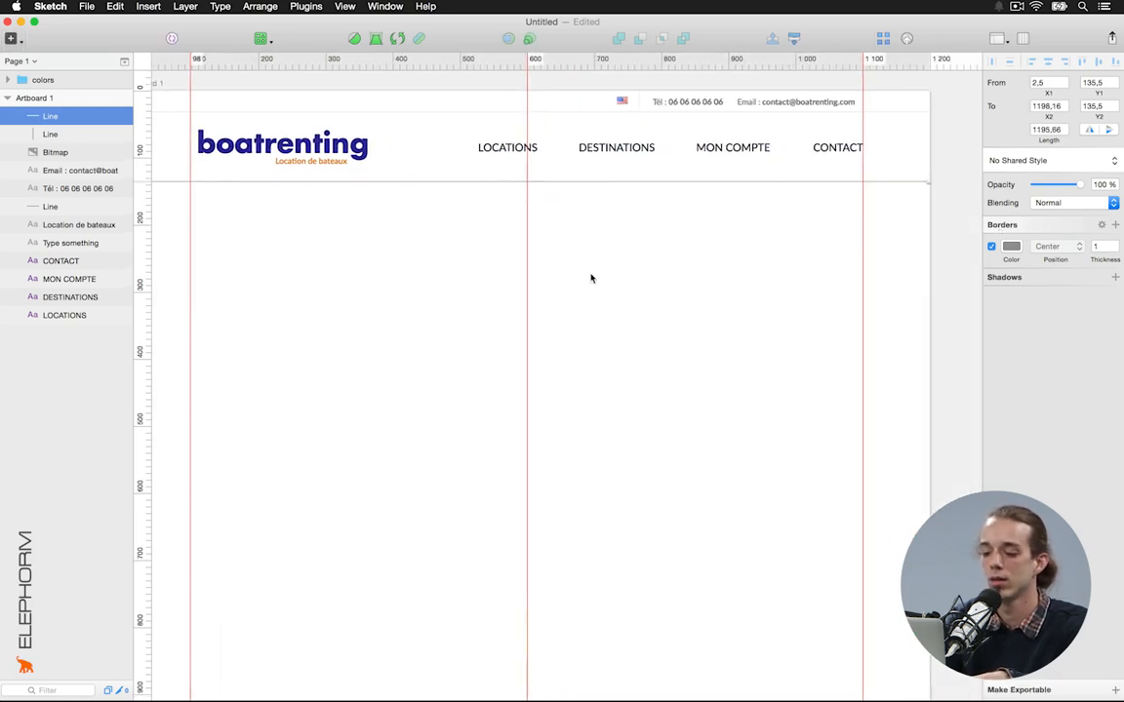
pyautogui.hotkey('ctrl', 'c')
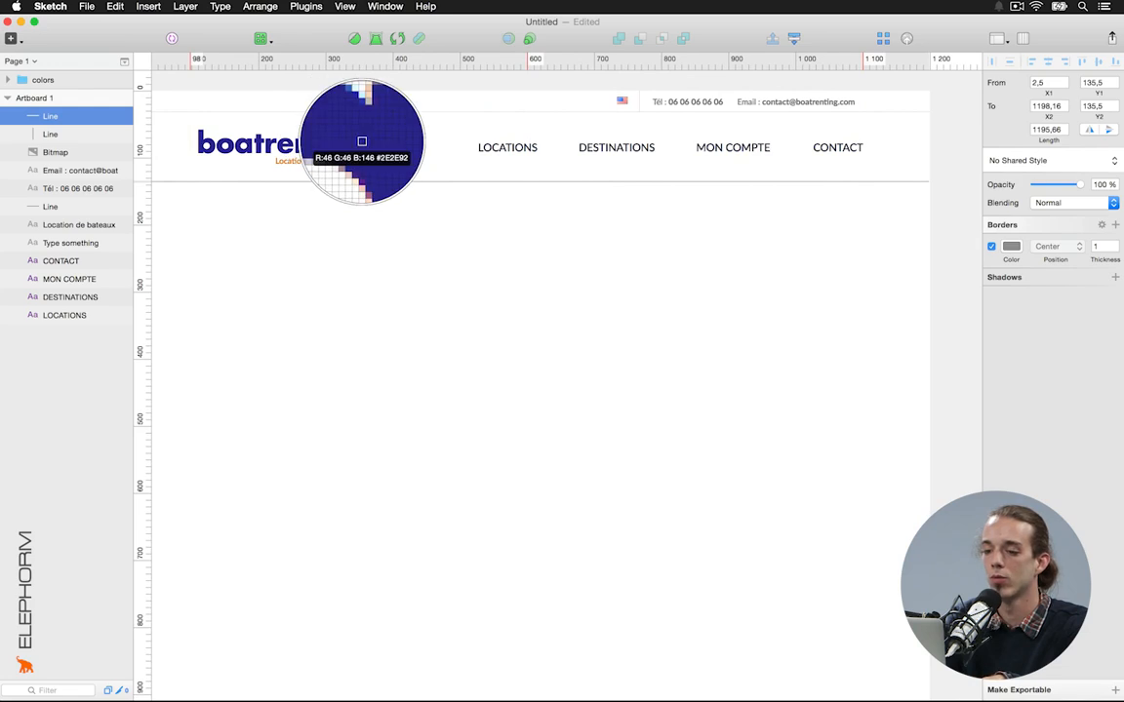
# Colour the separator the logo's dark blue #2E2E92 at 2 px and move it down 10 px
pyautogui.click(362, 142)
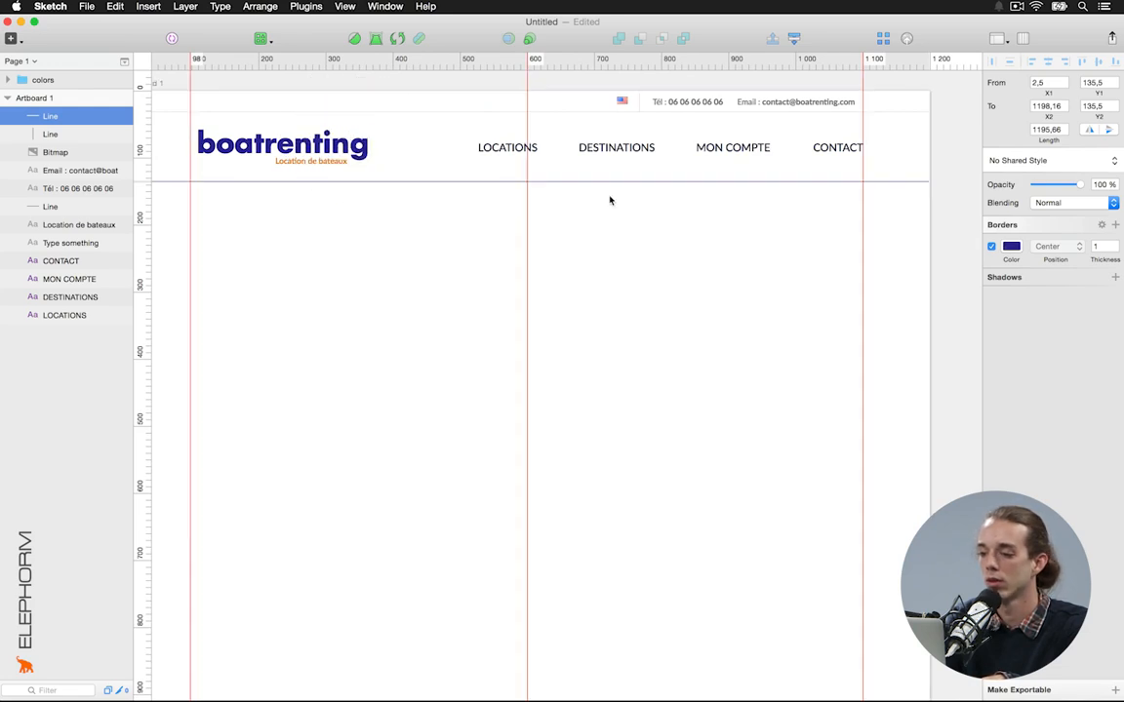
pyautogui.click(1011, 246)
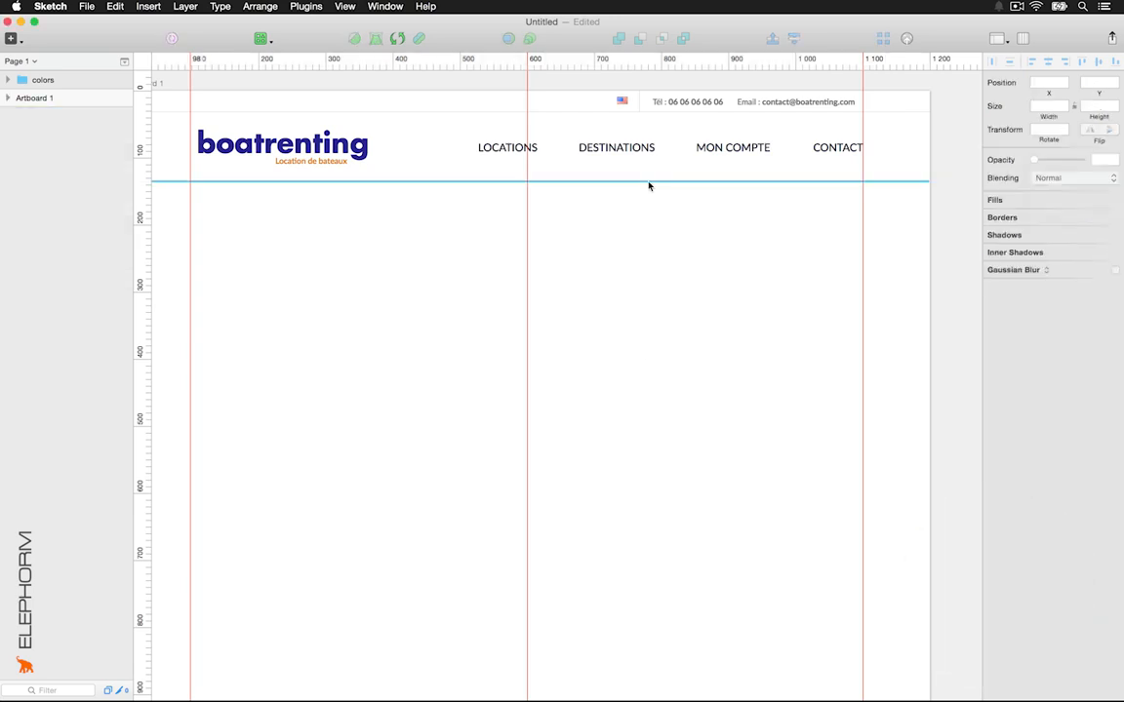
pyautogui.click(650, 182)
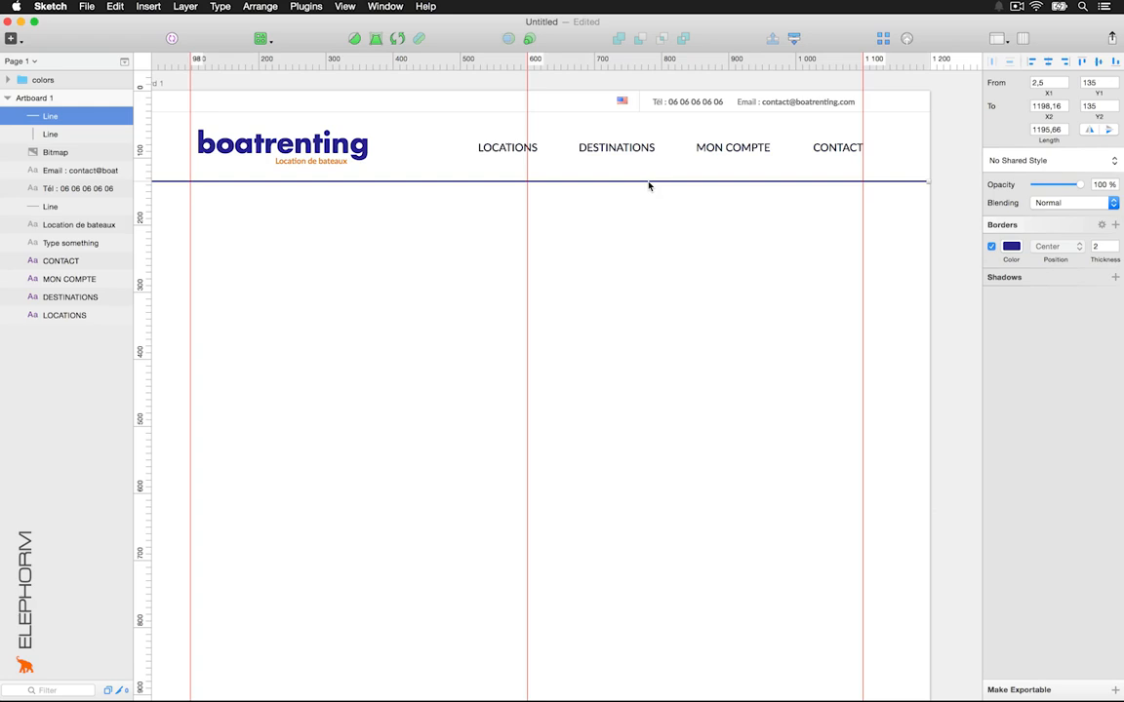
pyautogui.hotkey('shift', 'Down')
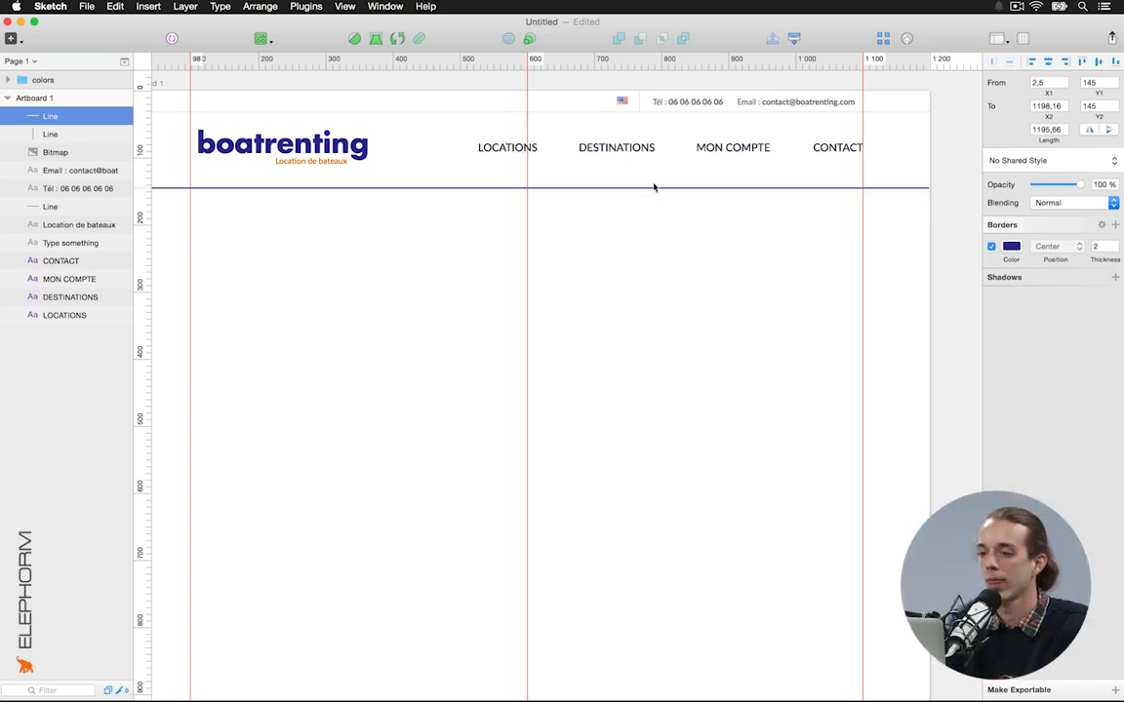
# Check the gap below DESTINATIONS and nudge the separator up to Y 140
pyautogui.rightClick(632, 311)
pyautogui.click(599, 317)
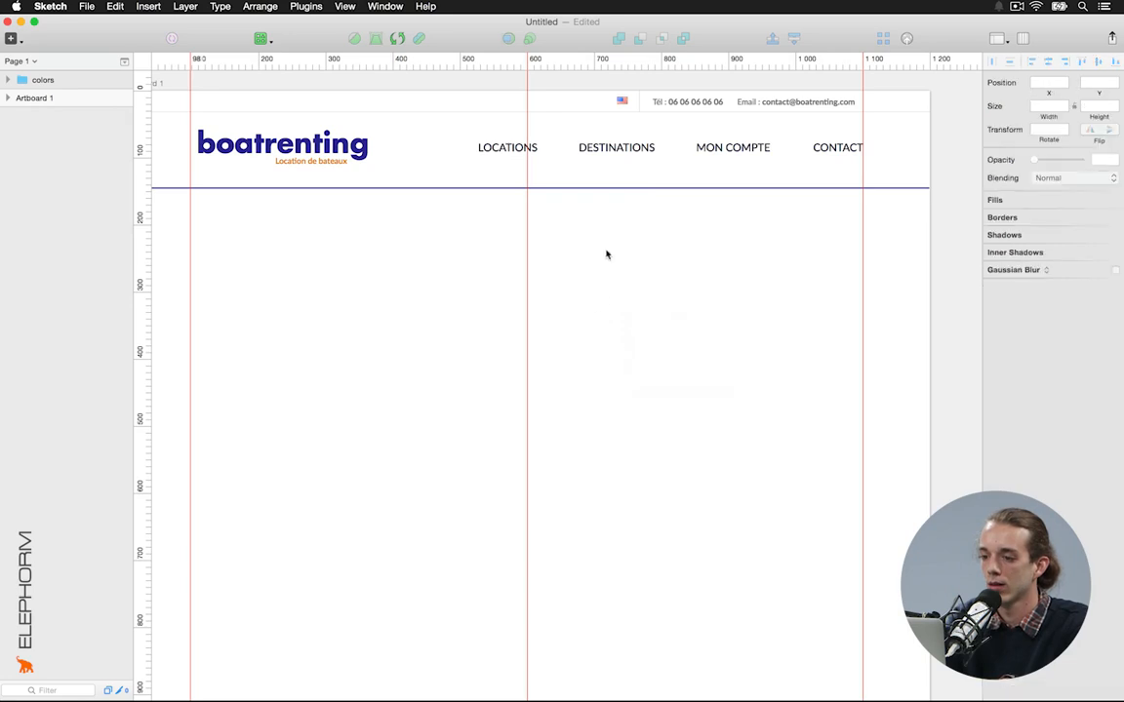
pyautogui.click(630, 149)
pyautogui.press('alt')
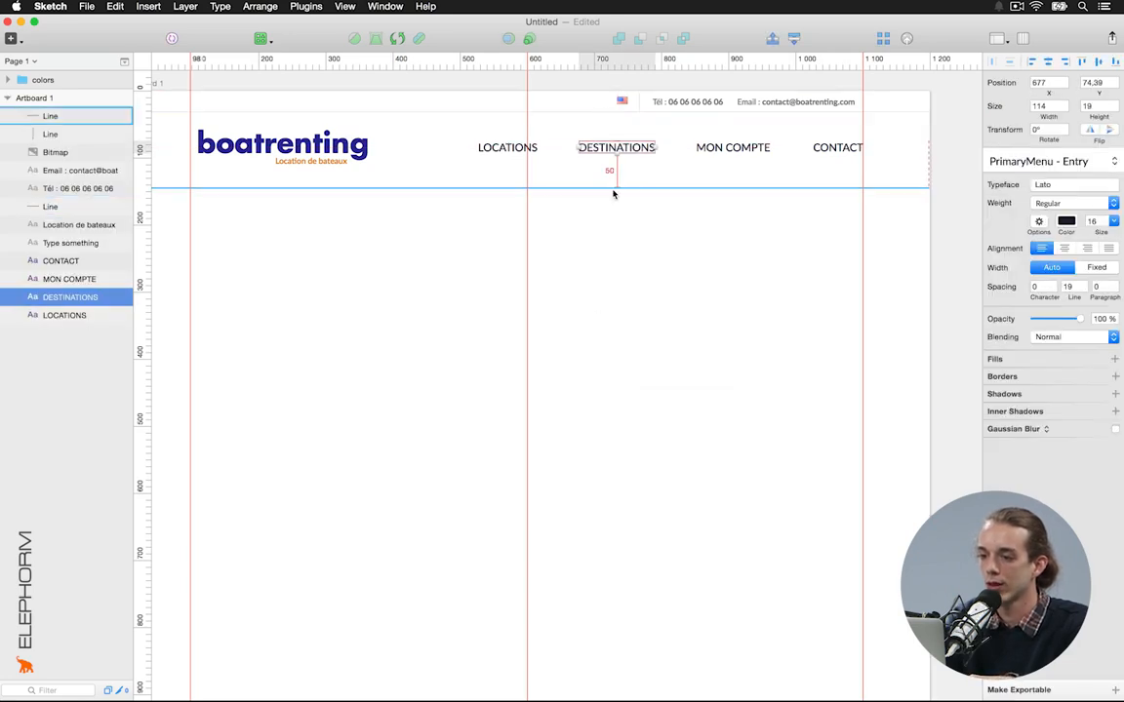
pyautogui.click(612, 188)
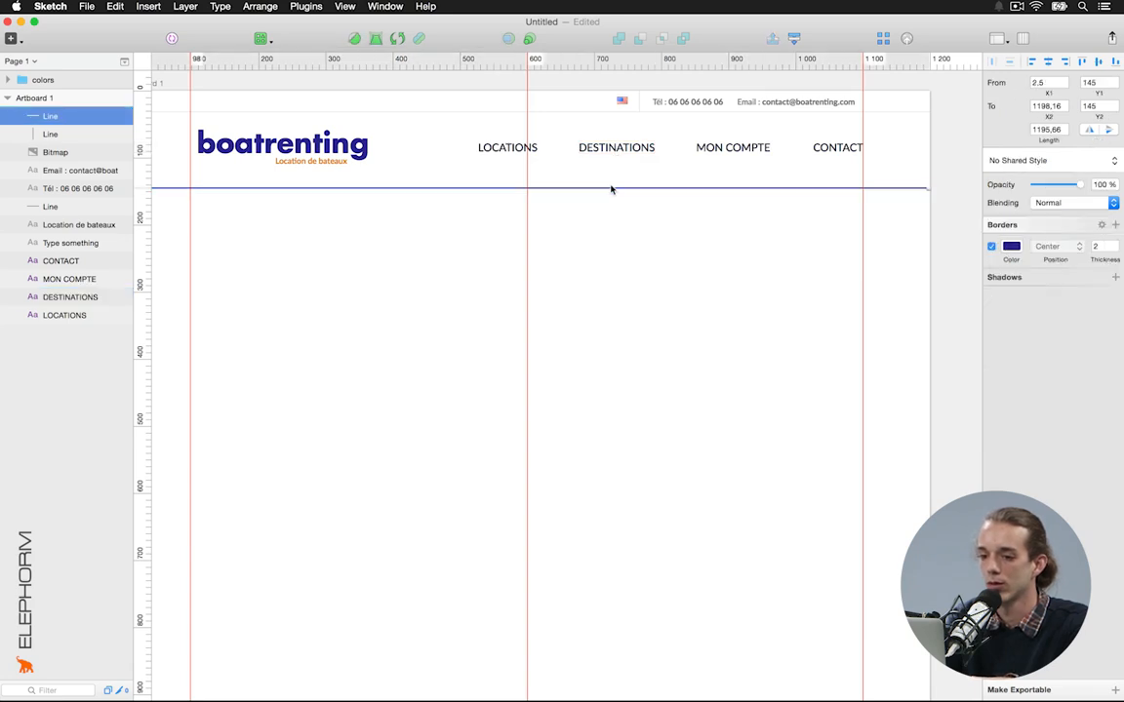
pyautogui.press('Up')
pyautogui.press('Up')
pyautogui.press('Up')
pyautogui.press('Up')
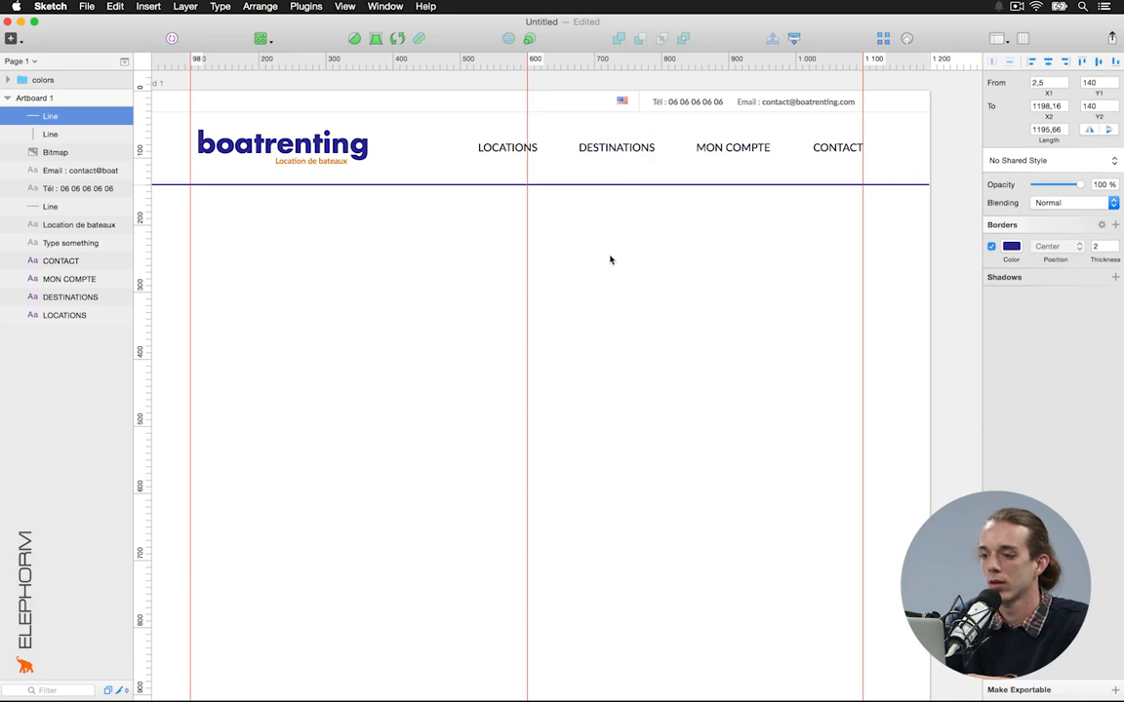
pyautogui.click(627, 254)
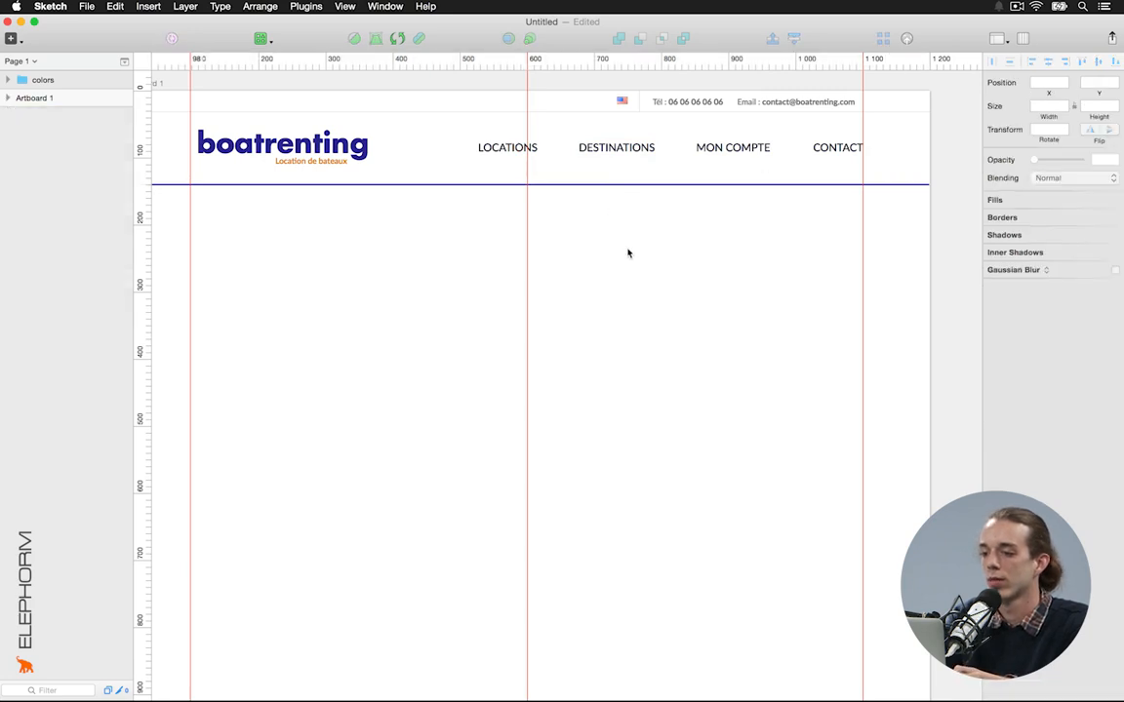
pyautogui.click(896, 188)
pyautogui.hscroll(-3, 451, 259)
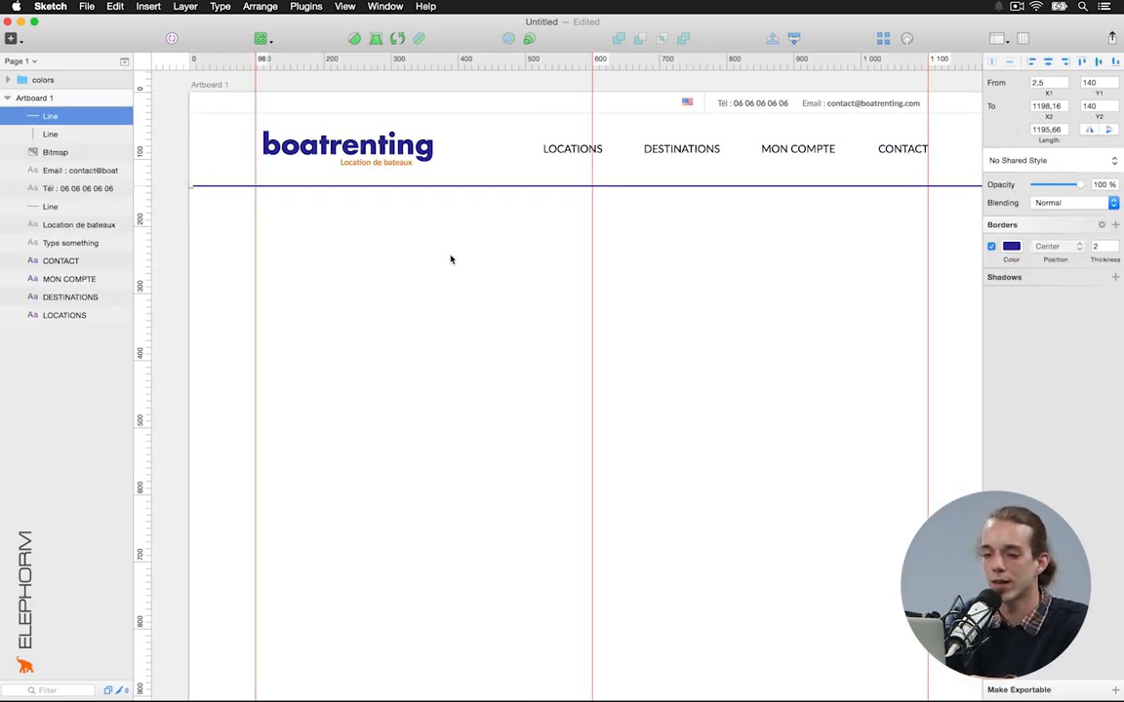
# Align the blue 2 px separator at X 0.5 and stretch its right end to about 1199 px
pyautogui.press('Left')
pyautogui.press('Left')
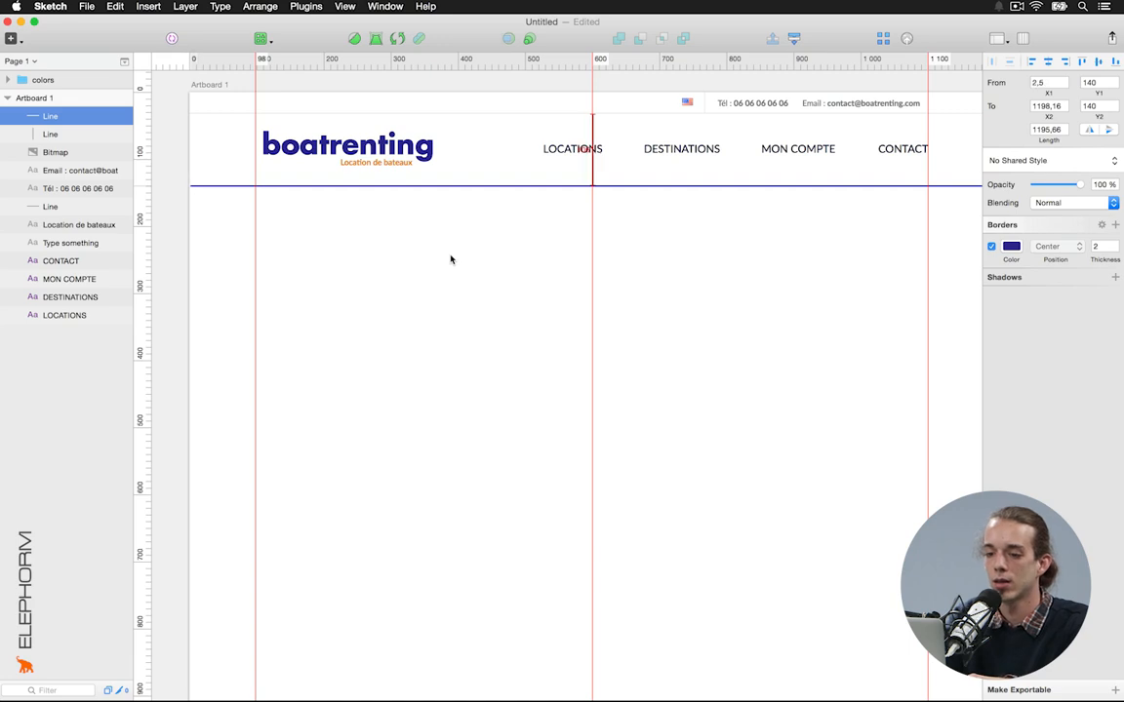
pyautogui.hscroll(5, 451, 259)
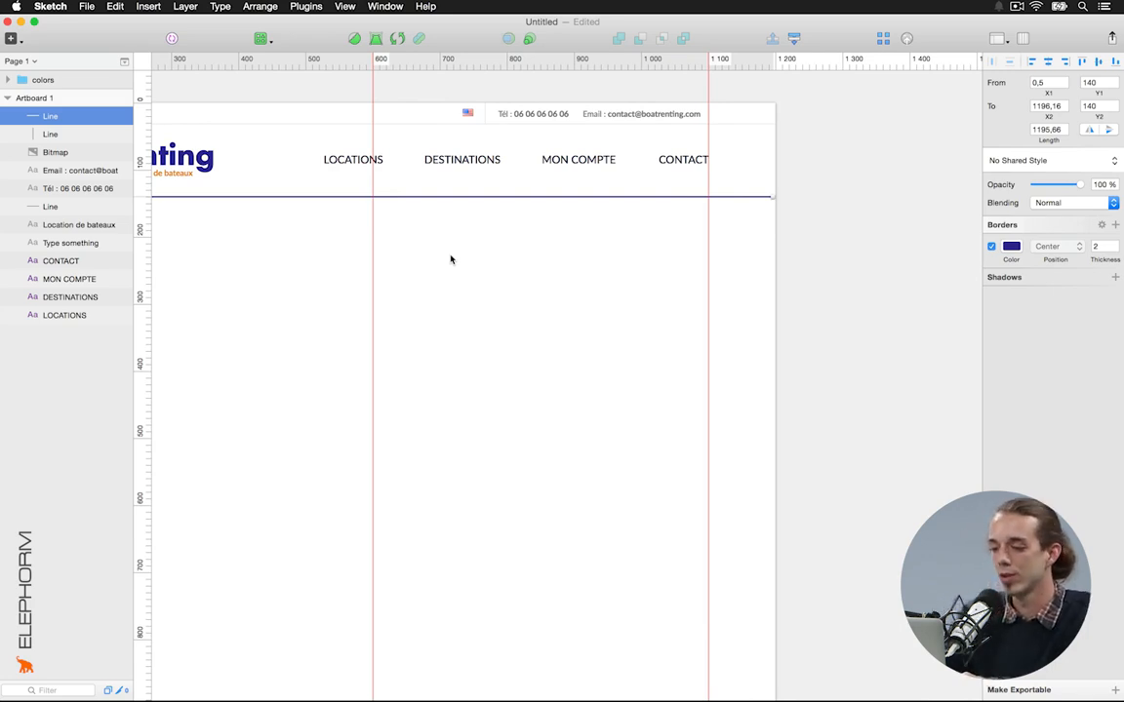
pyautogui.press('super+shift+Left')
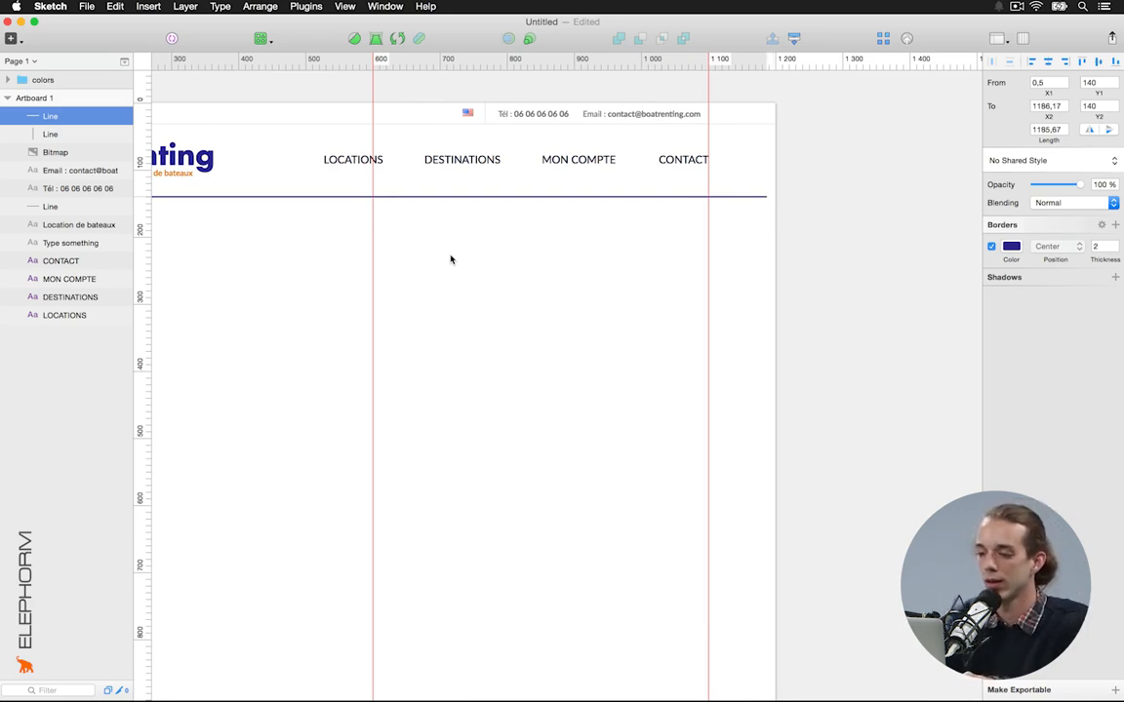
pyautogui.press('super+z')
pyautogui.press('super+shift+Right')
pyautogui.press('super+Left')
pyautogui.press('super+Left')
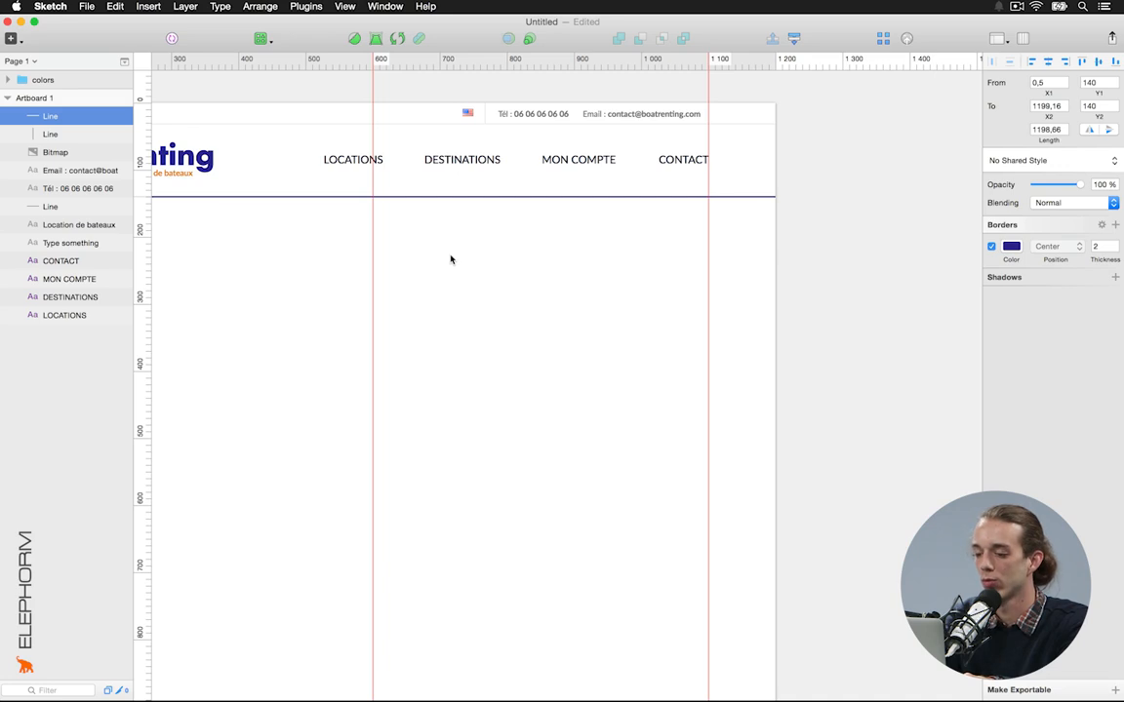
pyautogui.hscroll(-10, 451, 260)
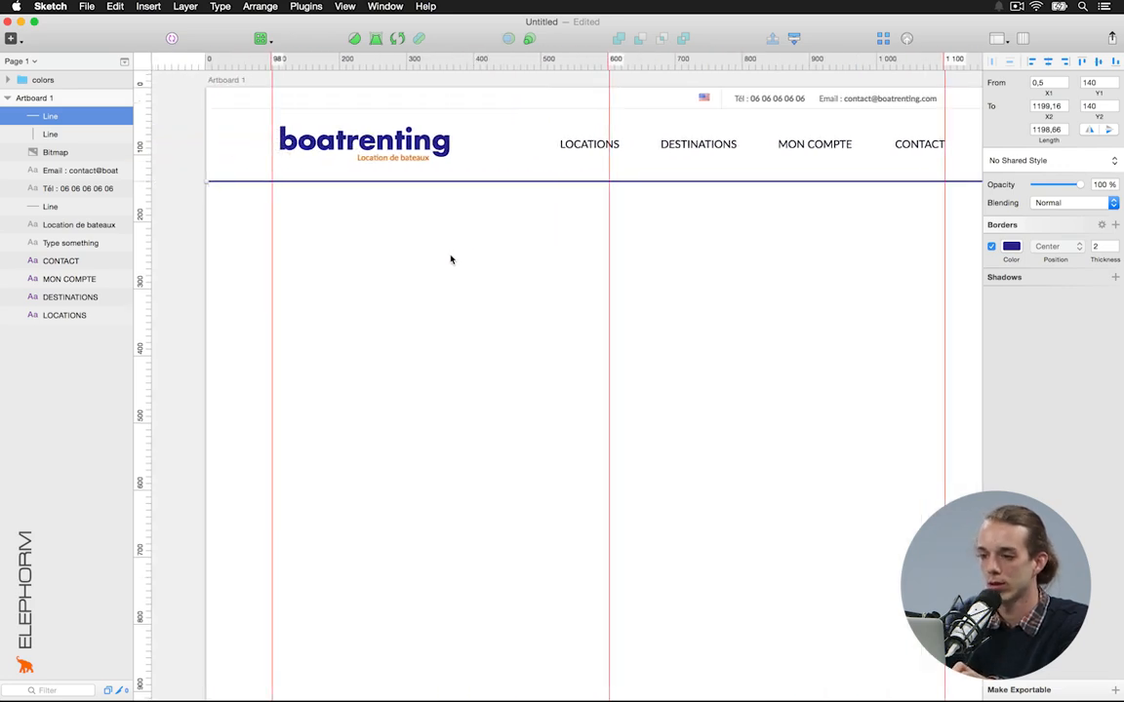
pyautogui.hscroll(4, 450, 260)
pyautogui.click(451, 259)
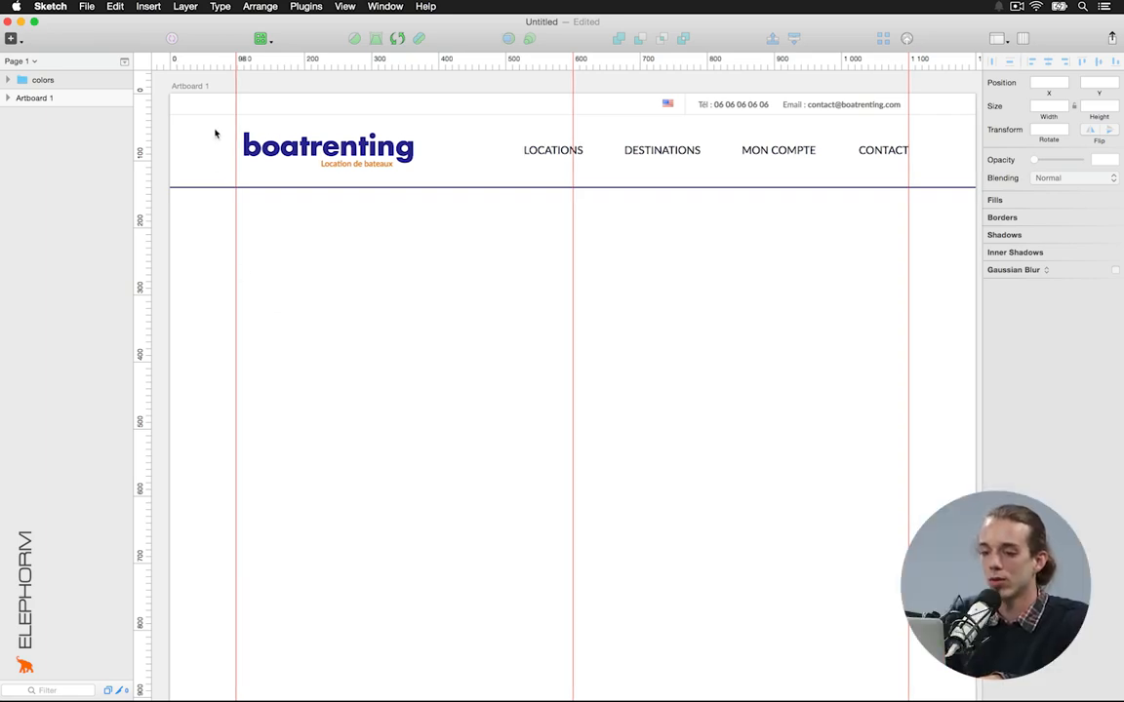
# Group all the header layers and name the group 'Header'
pyautogui.click(200, 88)
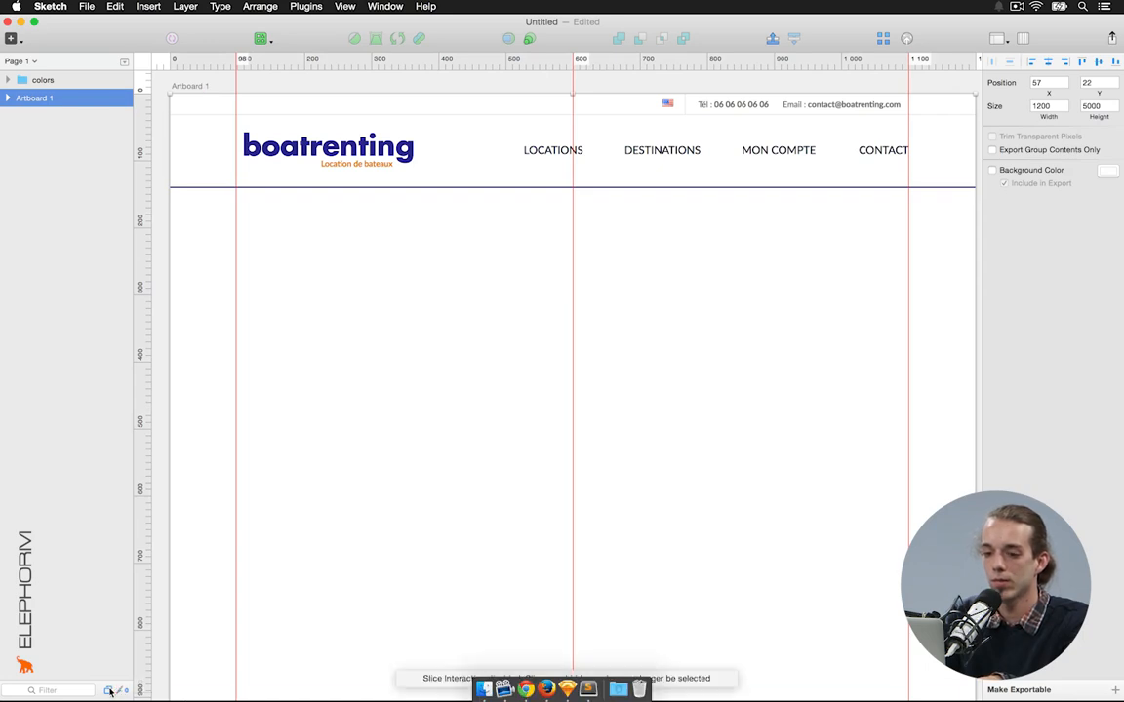
pyautogui.moveTo(212, 213); pyautogui.dragTo(926, 88)
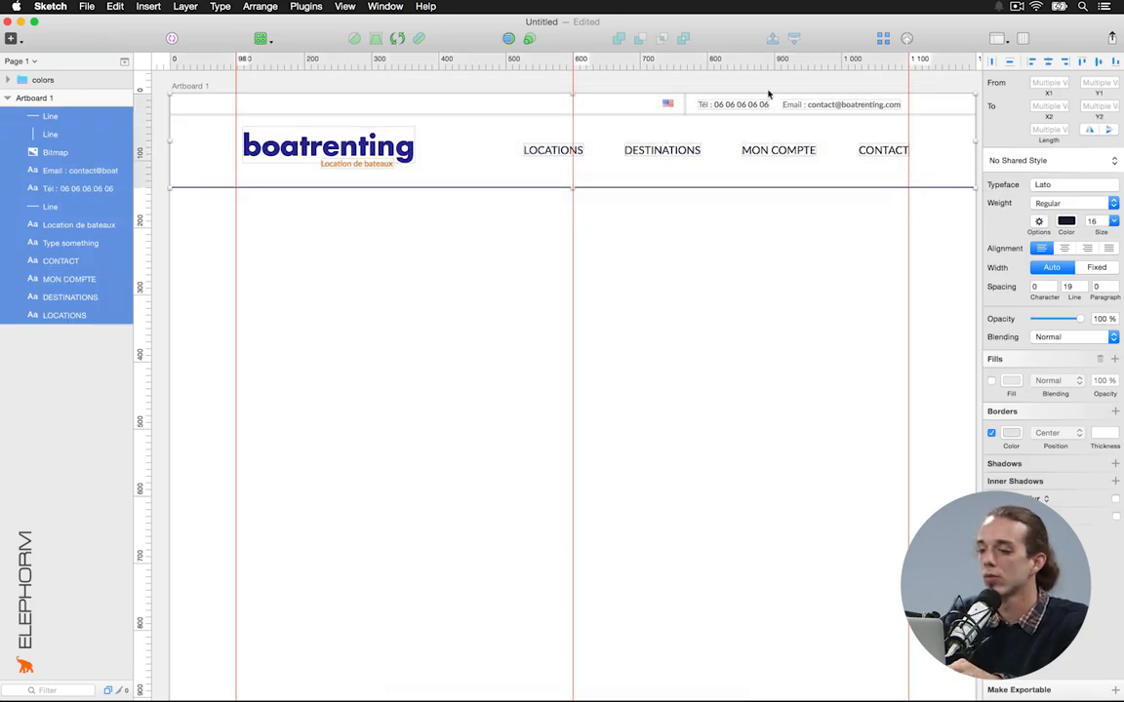
pyautogui.click(171, 39)
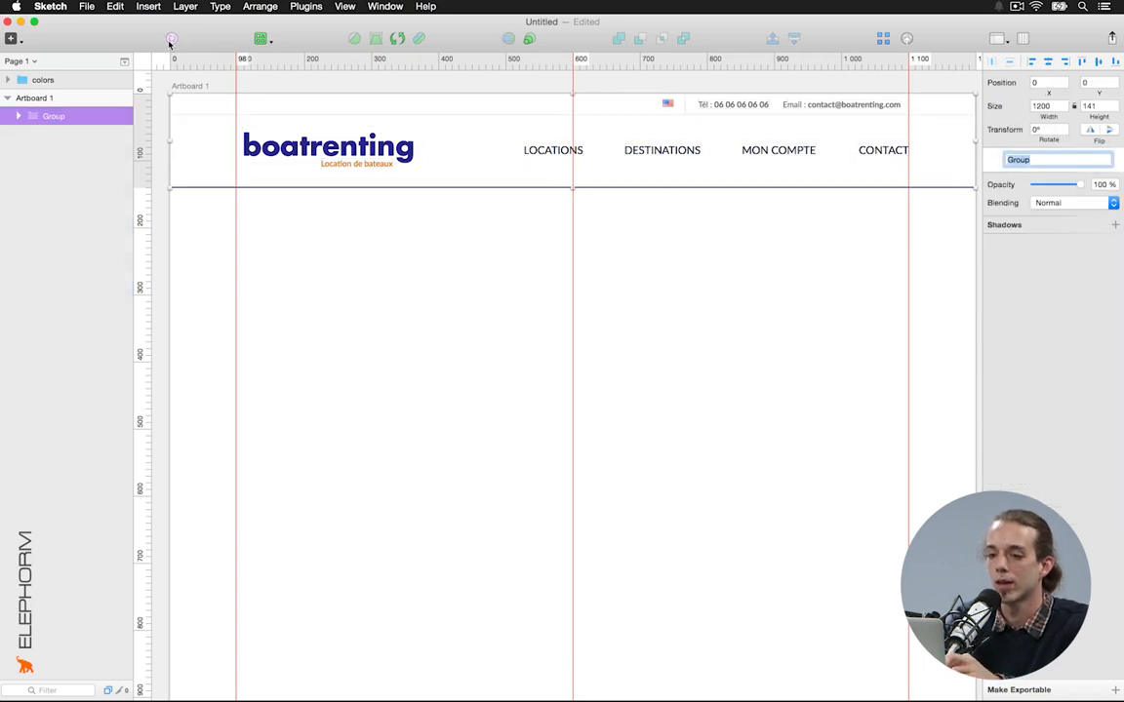
pyautogui.doubleClick(52, 117)
pyautogui.write('Header')
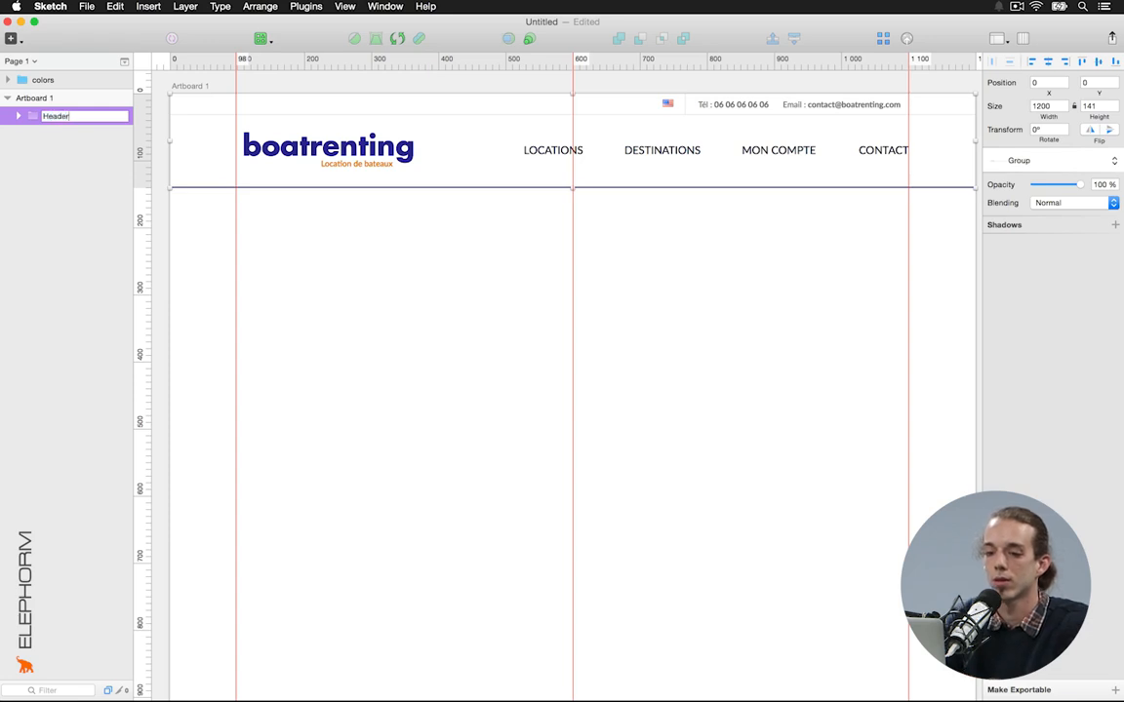
pyautogui.press('Return')
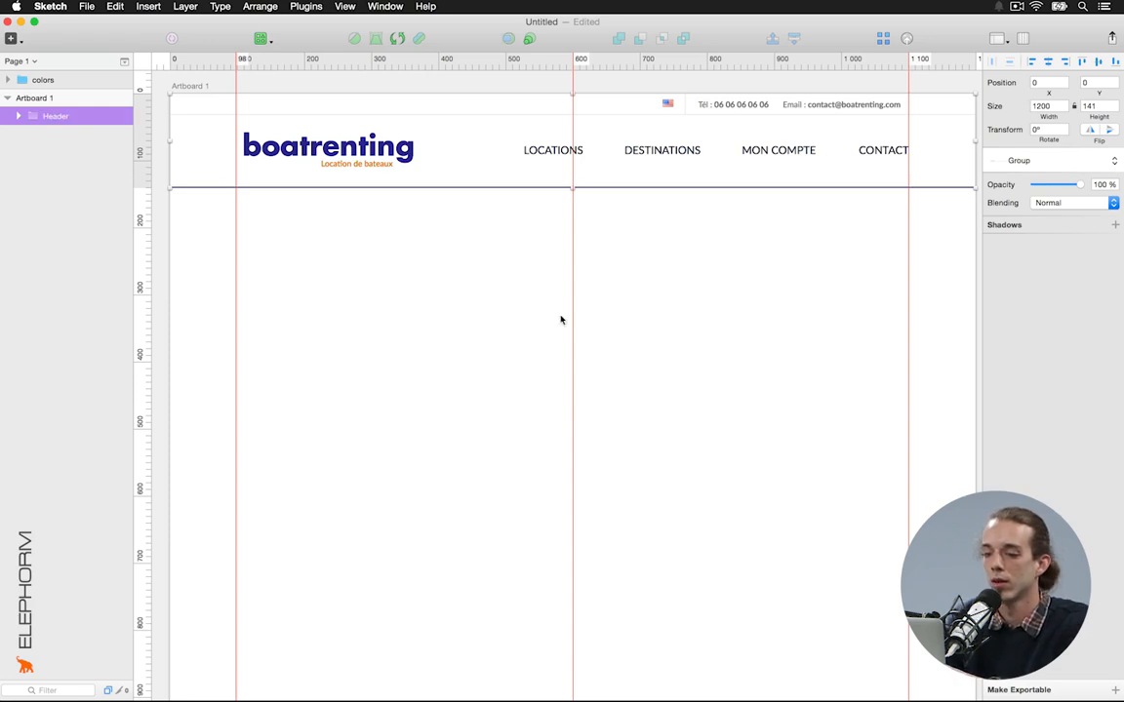
pyautogui.click(561, 320)
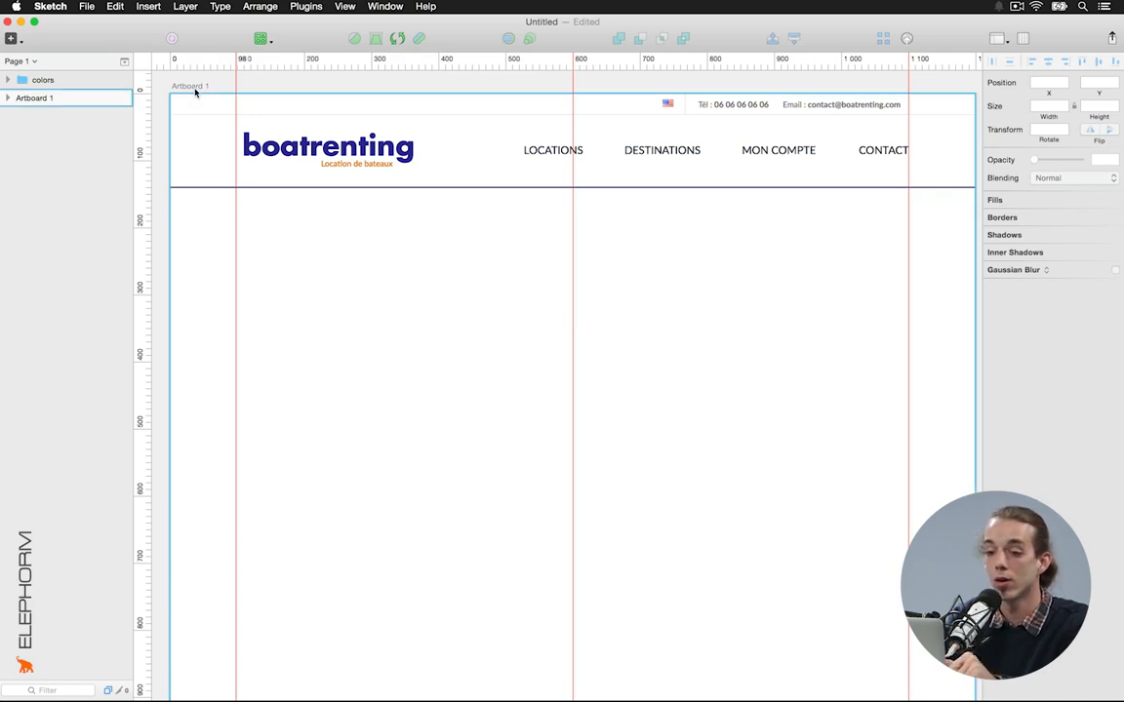
# Rename Artboard 1 to 'Homepage'
pyautogui.click(195, 91)
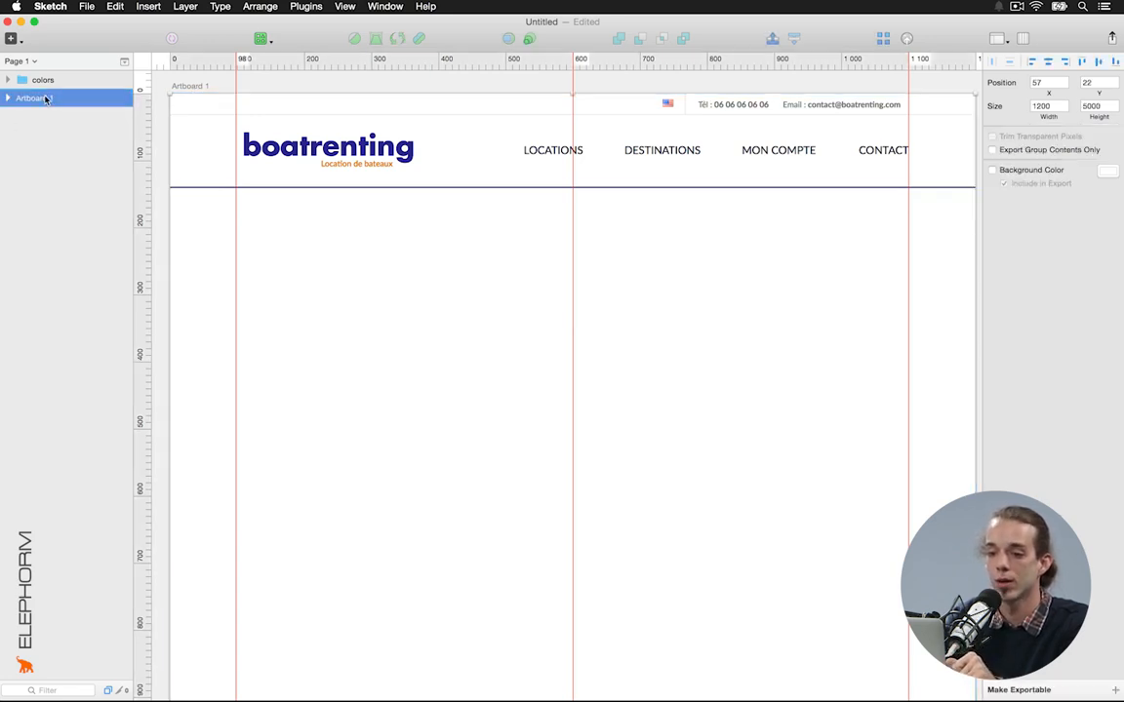
pyautogui.doubleClick(45, 97)
pyautogui.write('Homepa')
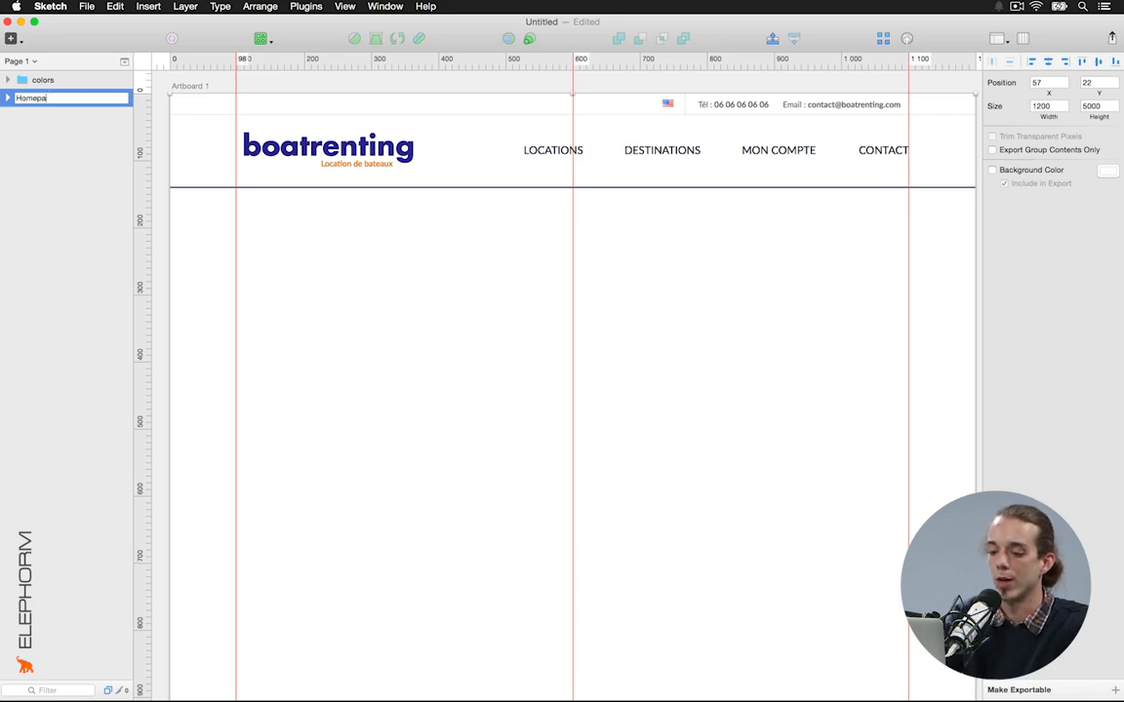
pyautogui.press('Return')
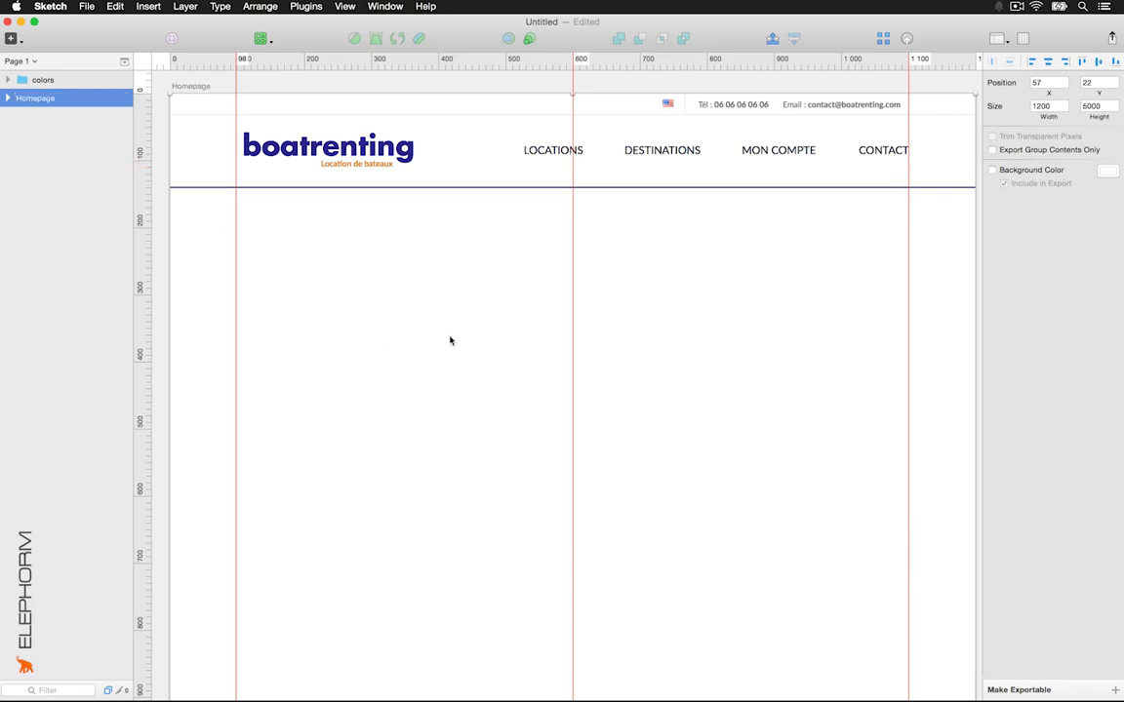
pyautogui.click(449, 341)
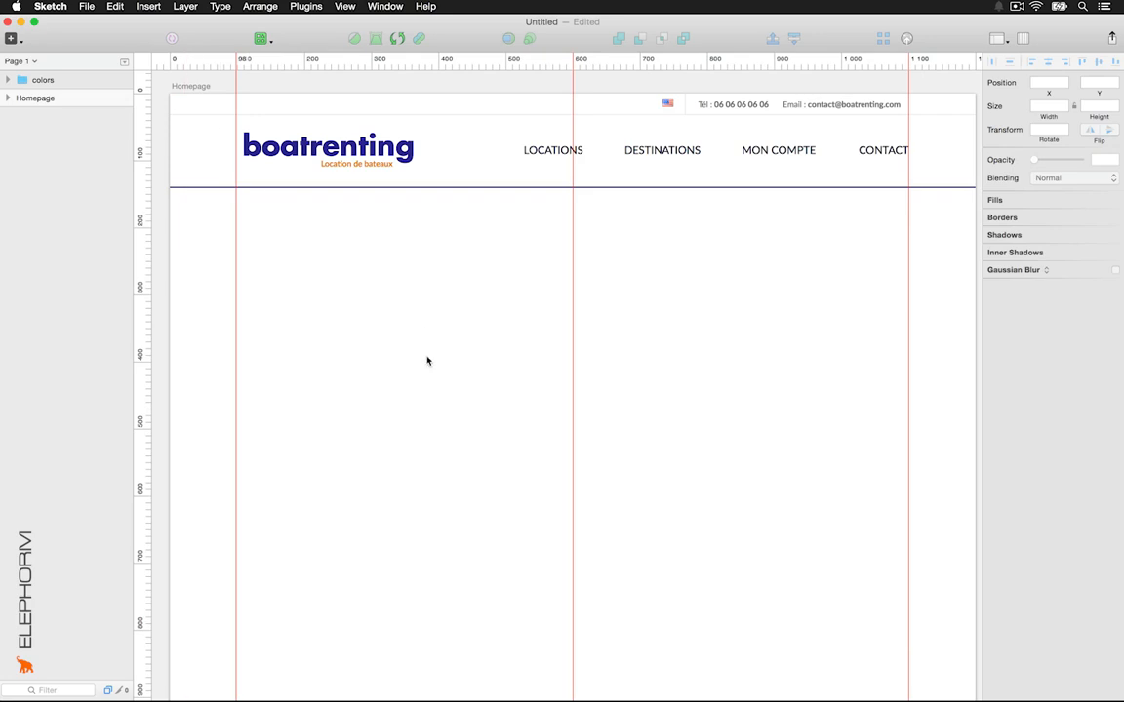
pyautogui.scroll(-3, 430, 355)
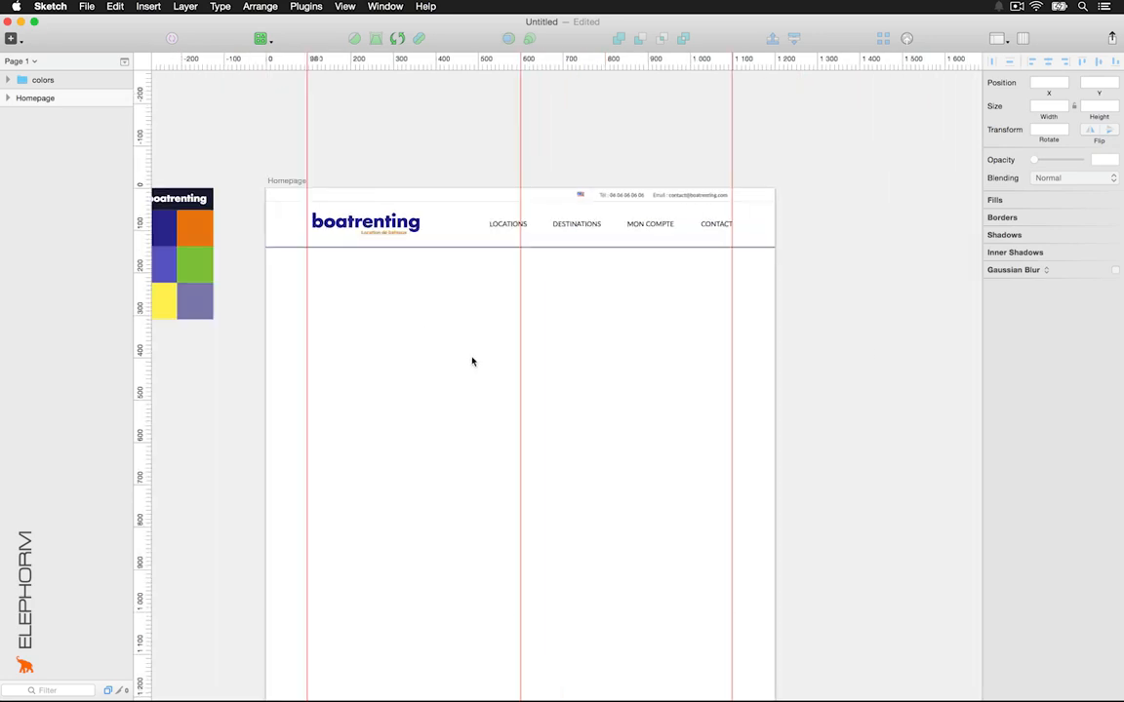
# Draw Artboard 2 to the right of Homepage and size it 1200 × 1500 px
pyautogui.press('a')
pyautogui.moveTo(784, 189); pyautogui.dragTo(936, 456)
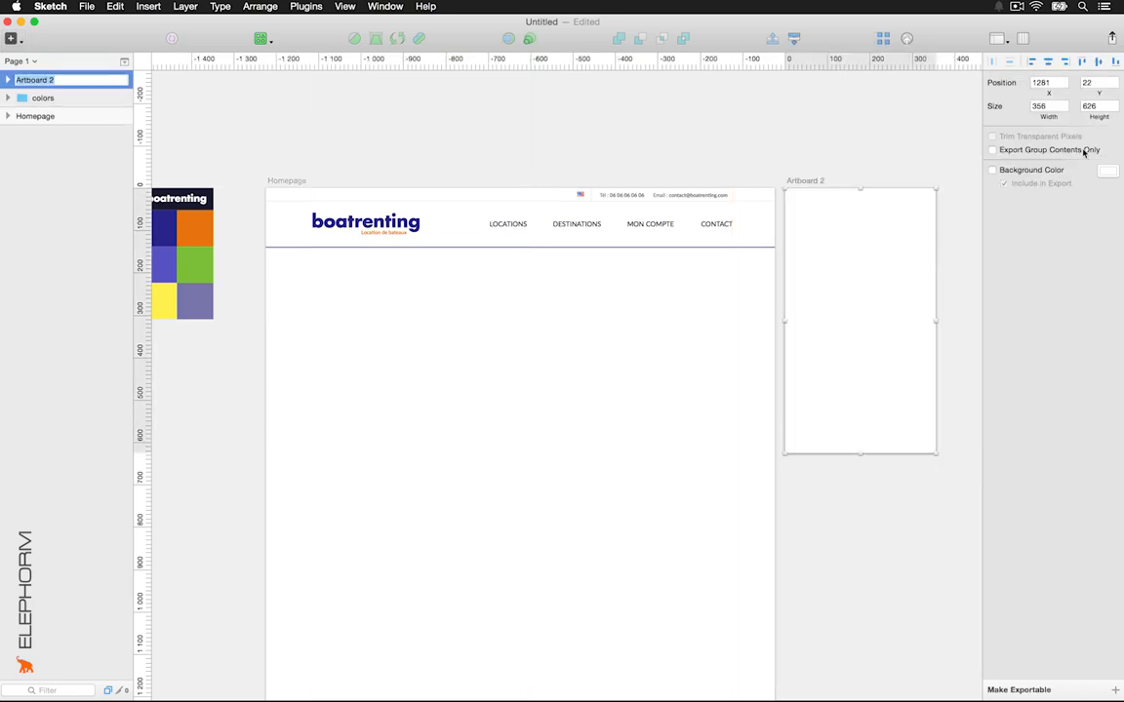
pyautogui.click(1046, 106)
pyautogui.write('1200')
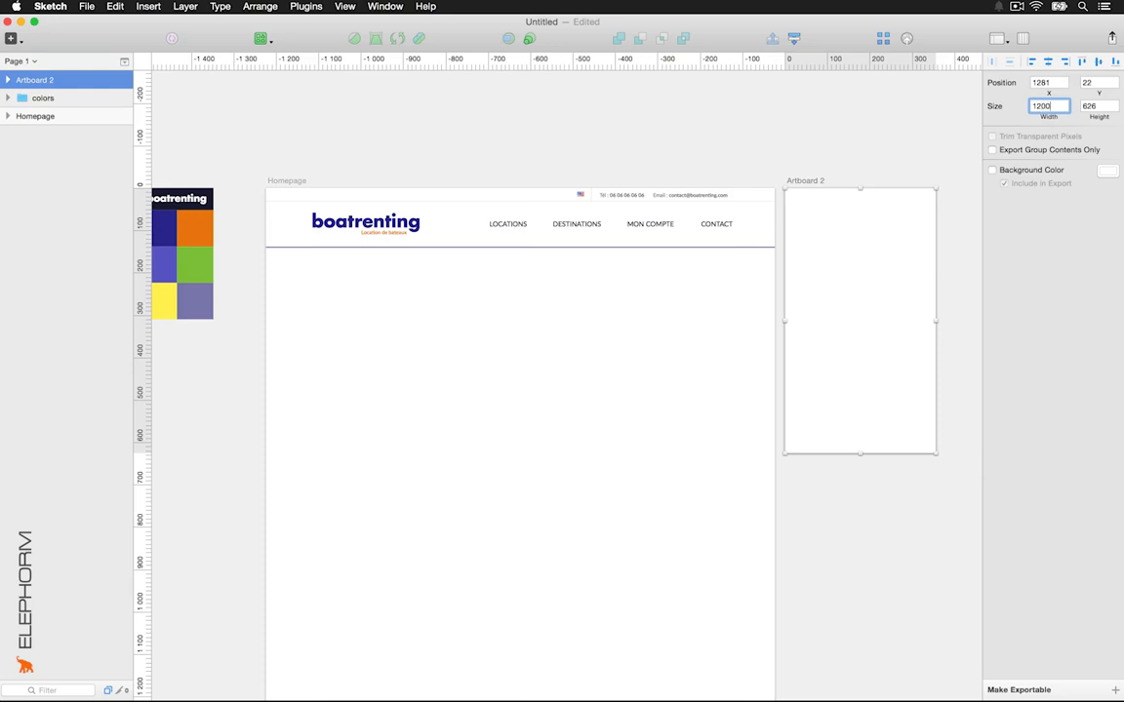
pyautogui.press('Return')
pyautogui.press('Tab')
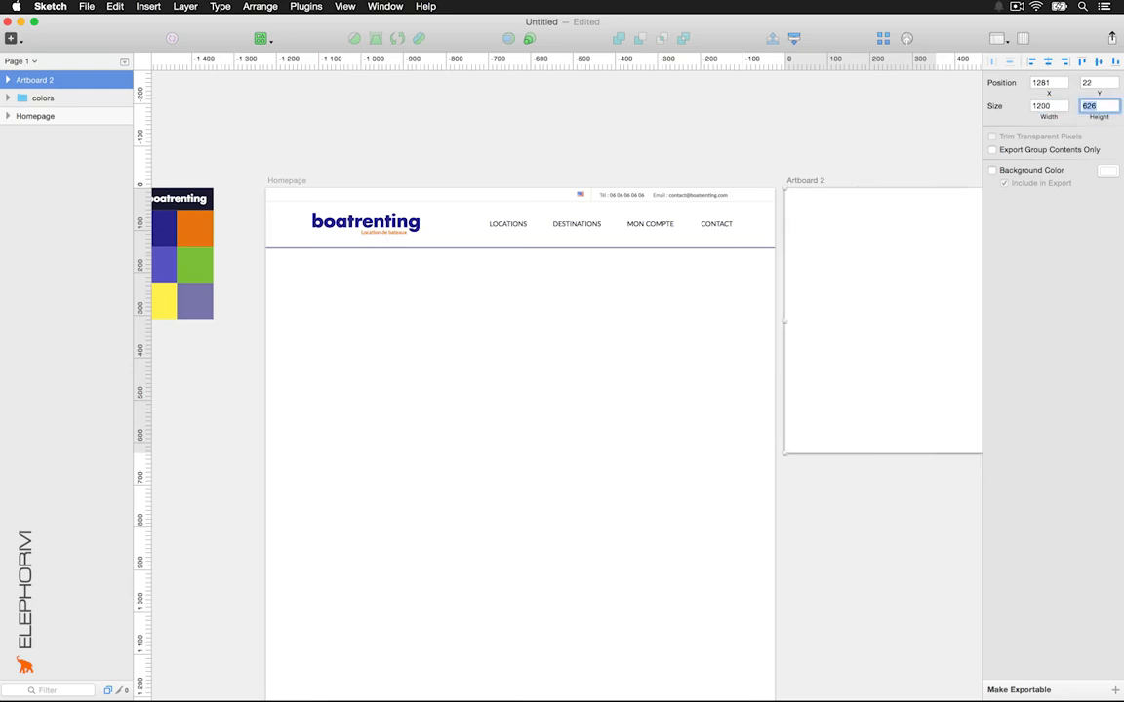
pyautogui.write('1500')
pyautogui.press('Return')
pyautogui.click(499, 358)
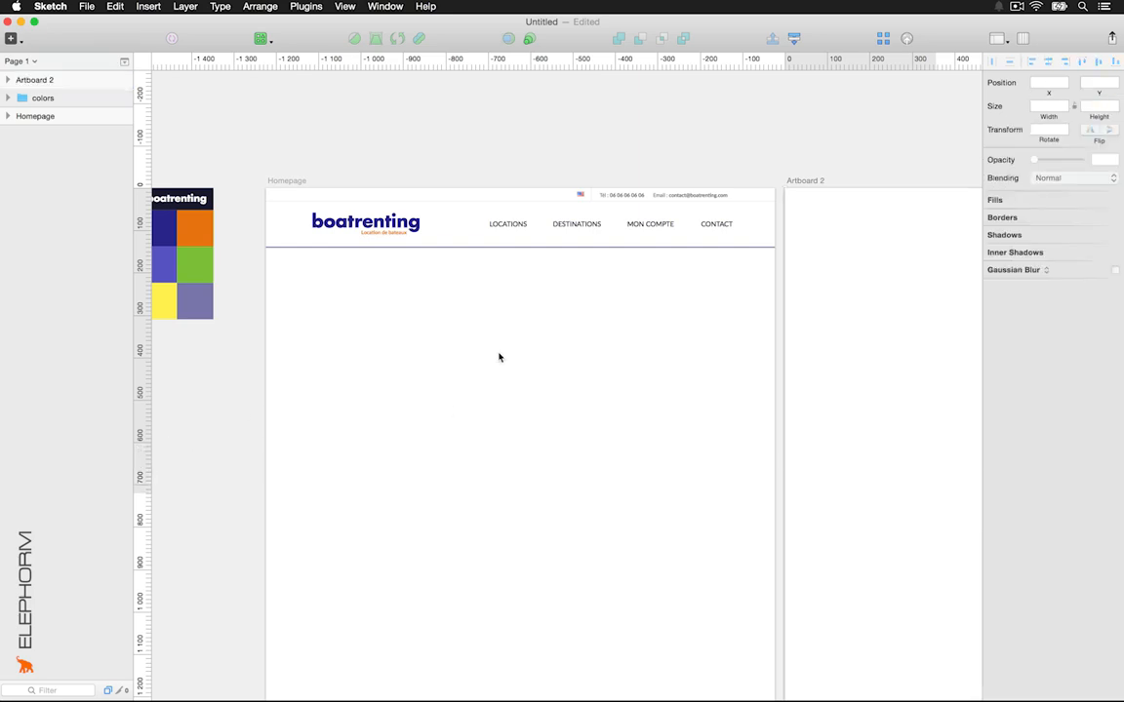
pyautogui.click(444, 208)
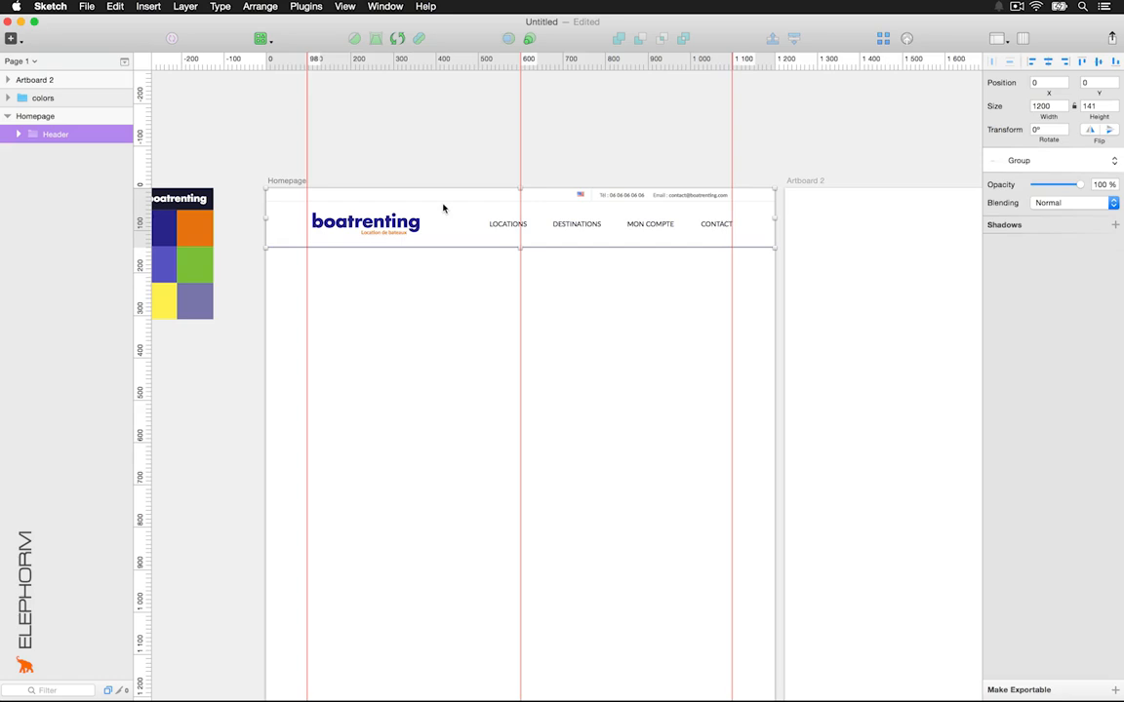
pyautogui.hscroll(5, 720, 324)
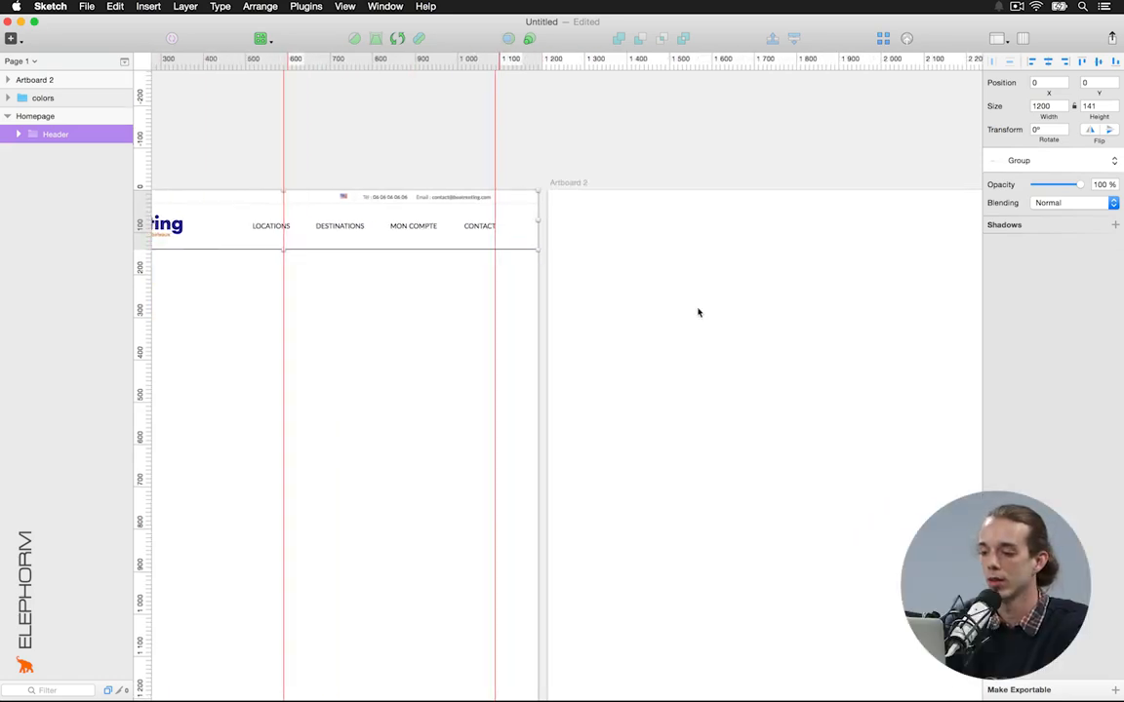
# Paste the copied Header group into Artboard 2
pyautogui.click(564, 186)
pyautogui.hscroll(3, 565, 188)
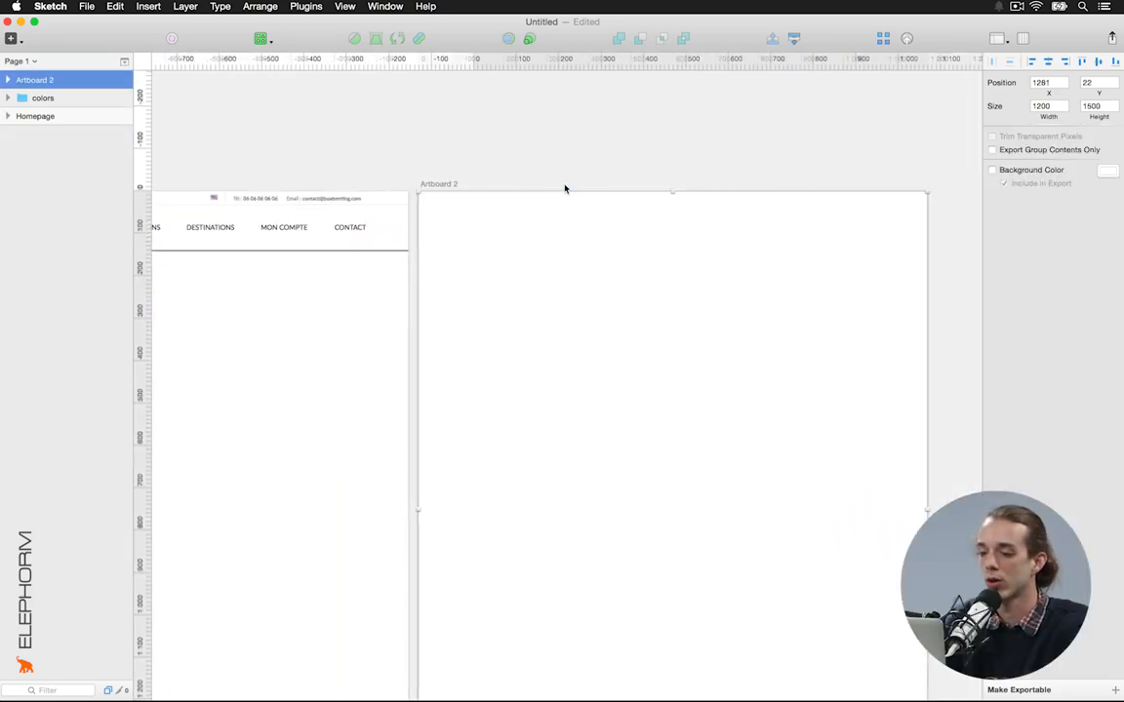
pyautogui.press('super+v')
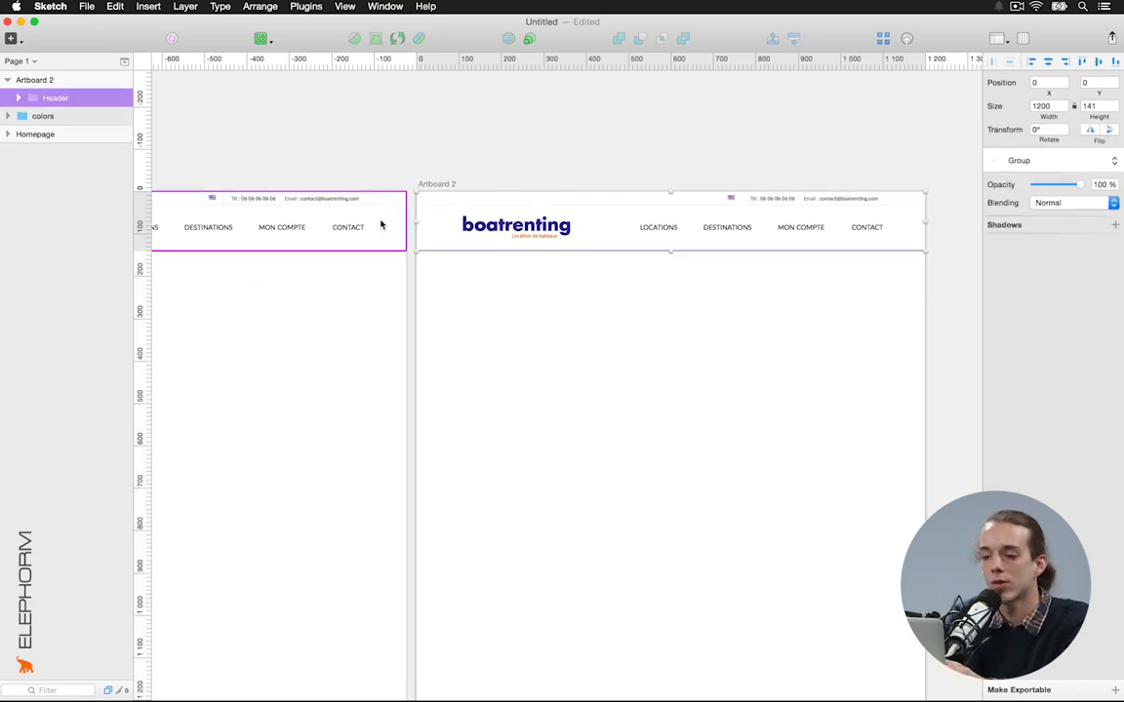
pyautogui.click(542, 337)
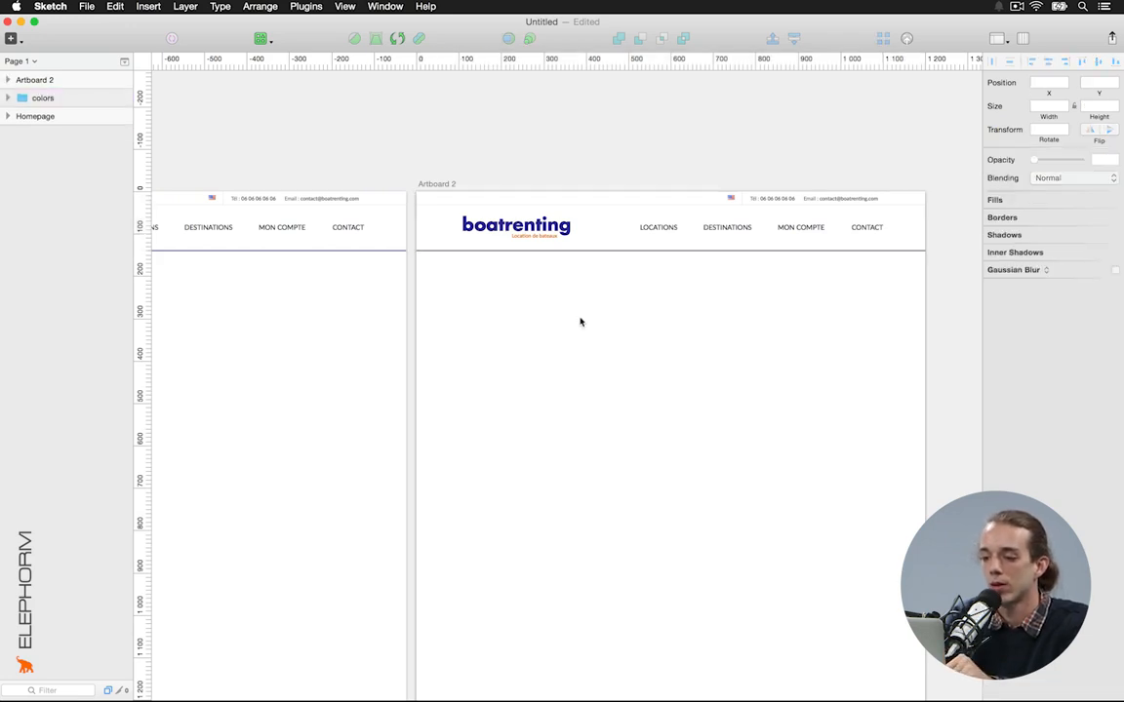
# Nudge the pasted LOCATIONS link down 10 px and back to verify its position
pyautogui.doubleClick(660, 230)
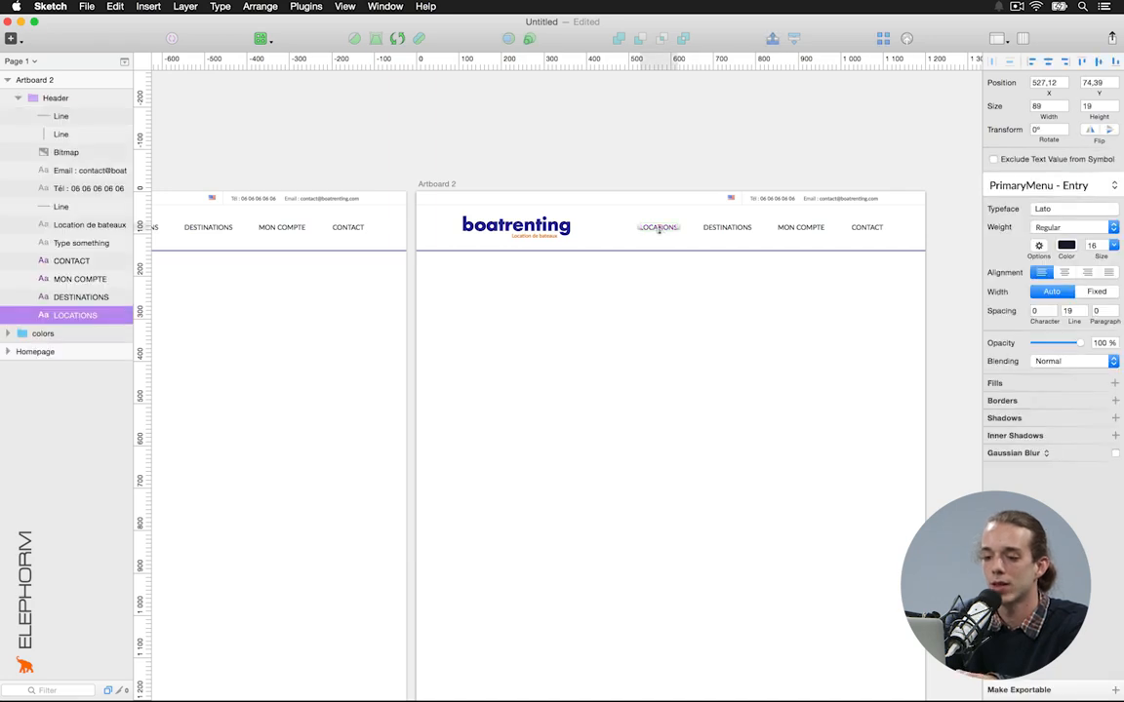
pyautogui.hscroll(-5, 660, 230)
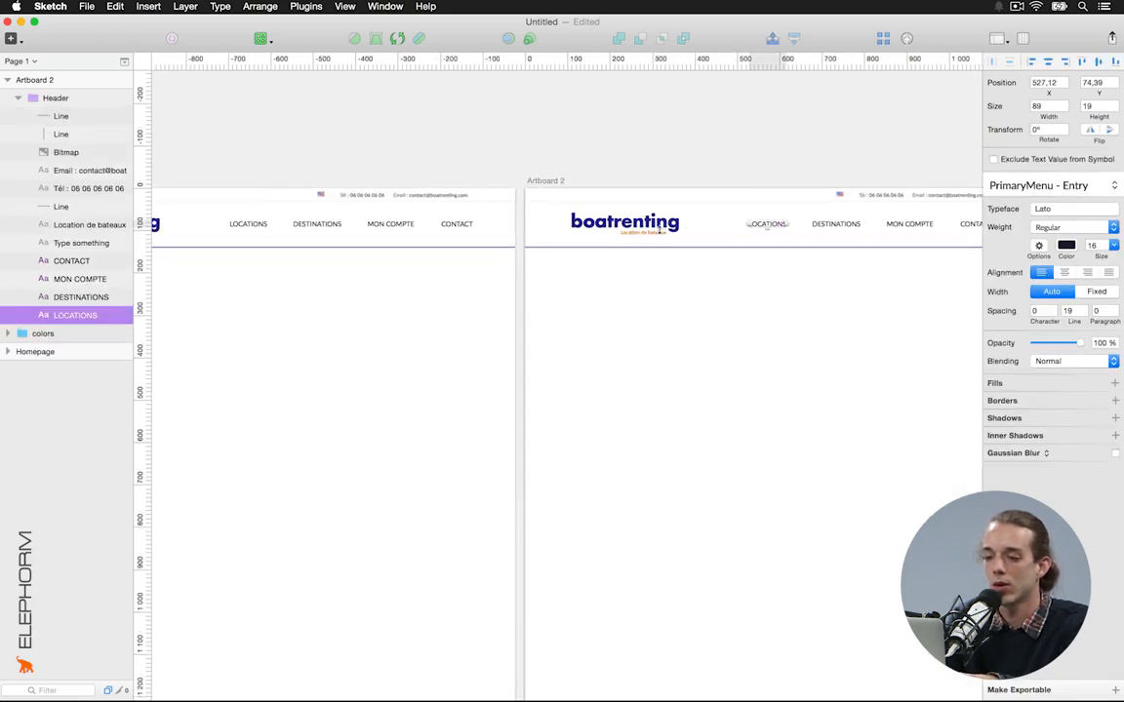
pyautogui.hotkey('shift', 'Down')
pyautogui.hotkey('shift', 'Up')
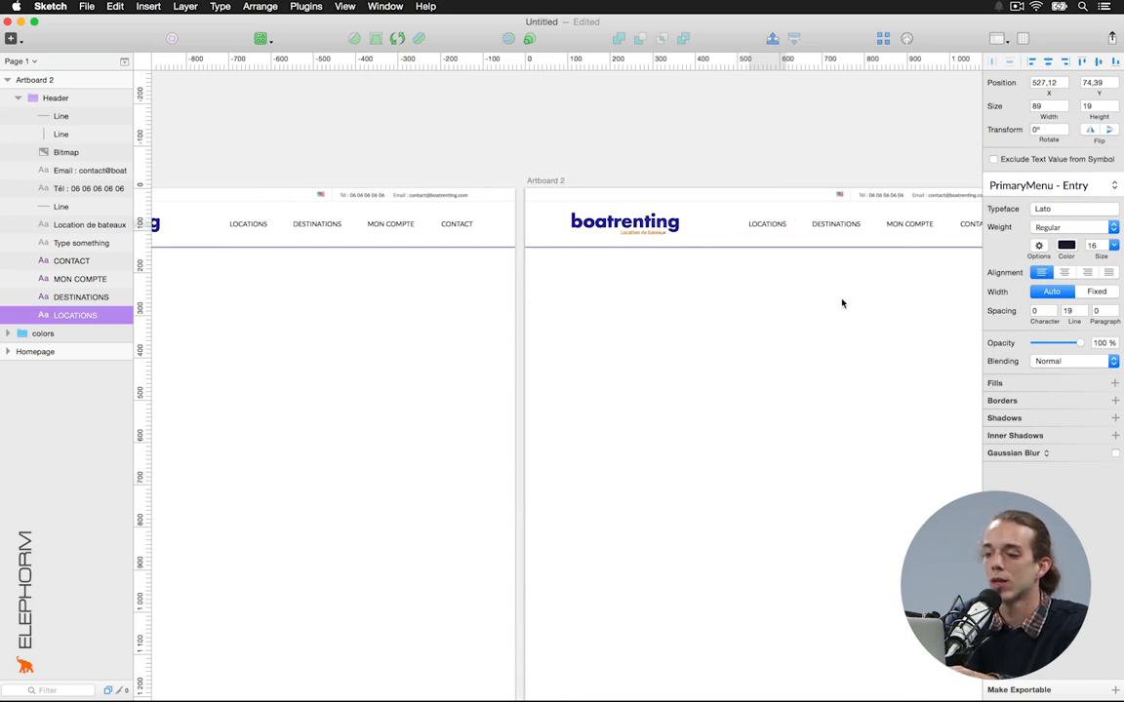
pyautogui.click(843, 303)
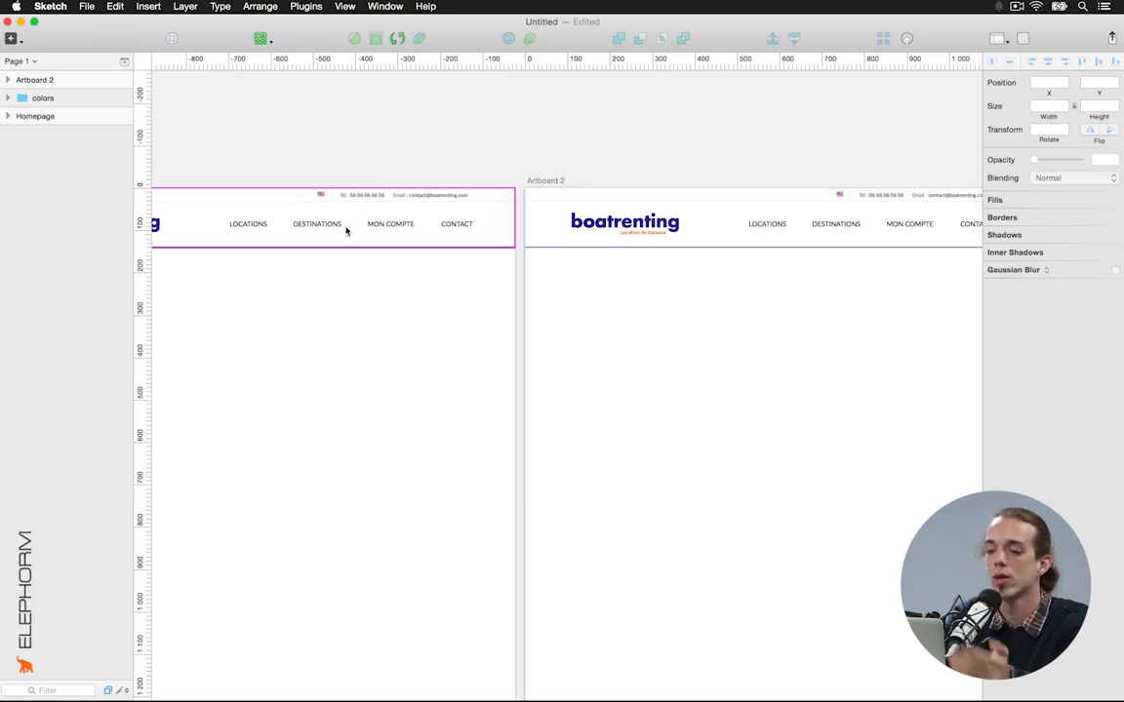
pyautogui.hscroll(-5, 345, 230)
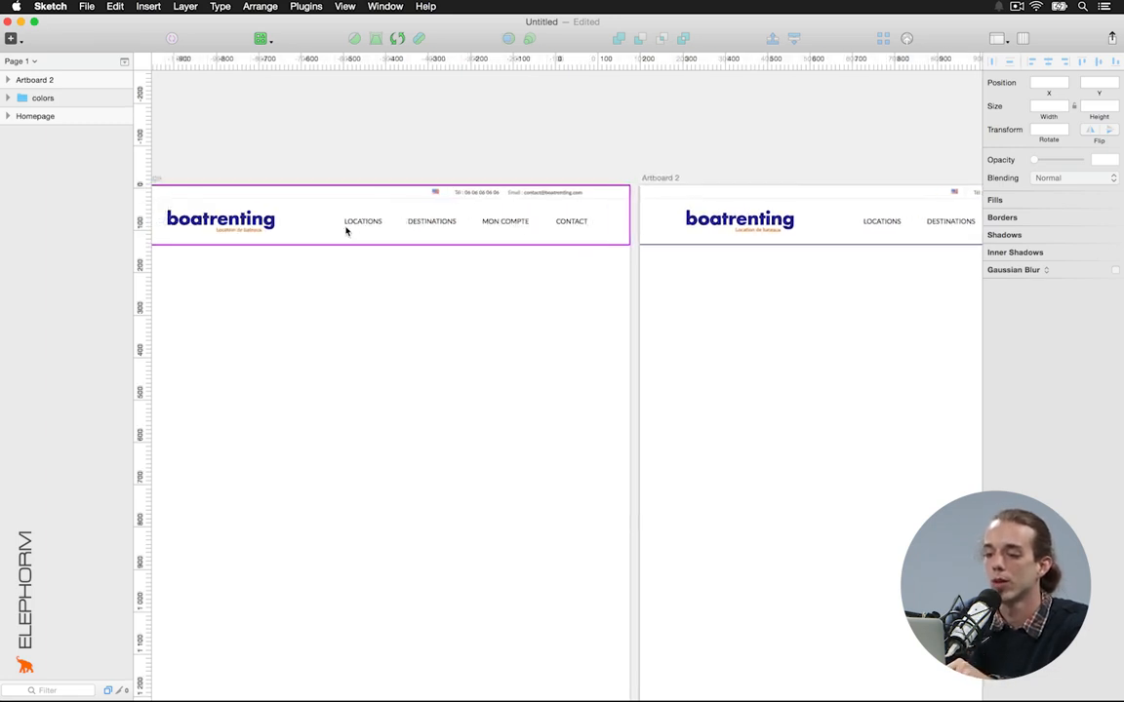